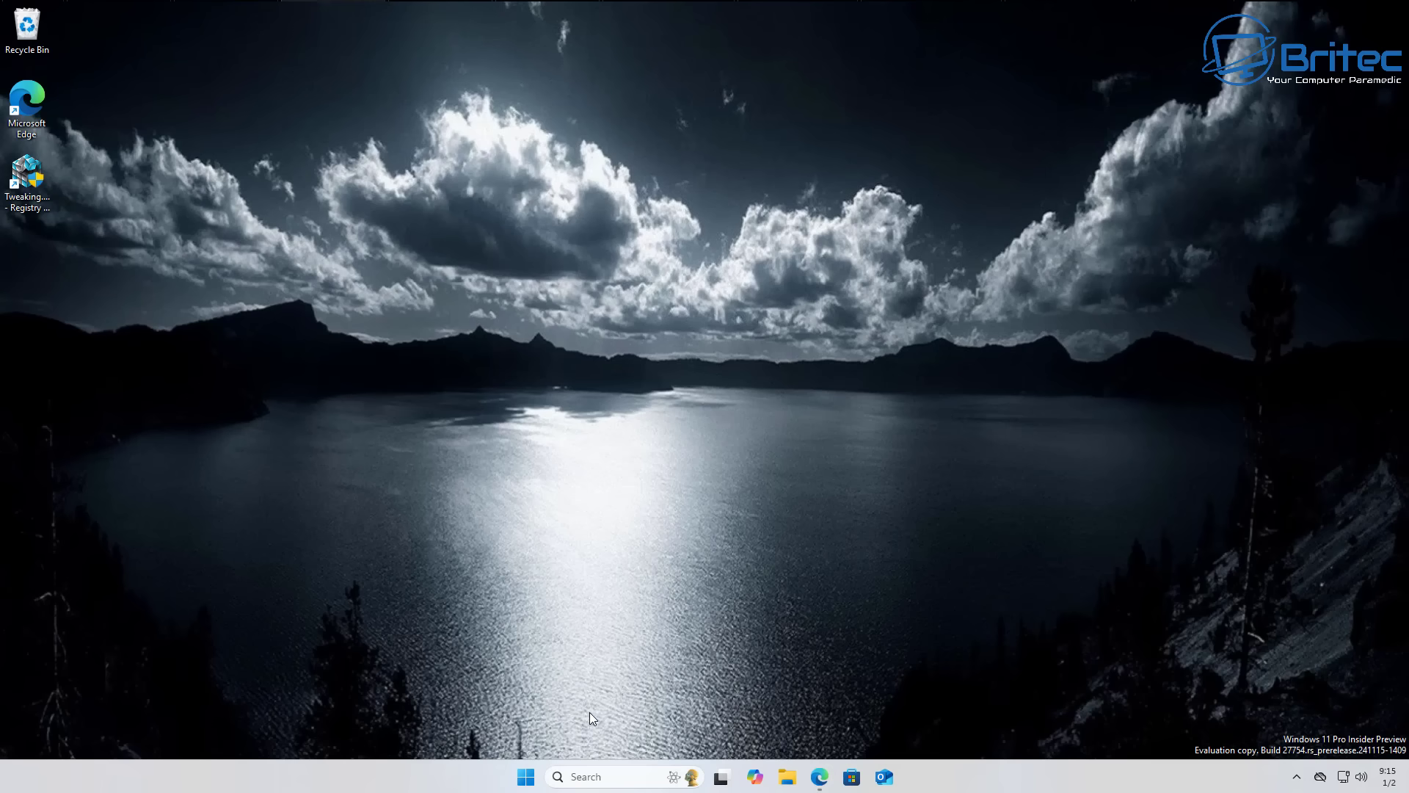
# Check the virus and threat protection status in Windows Security via Settings' Privacy & security, then close both
pyautogui.click(526, 776)
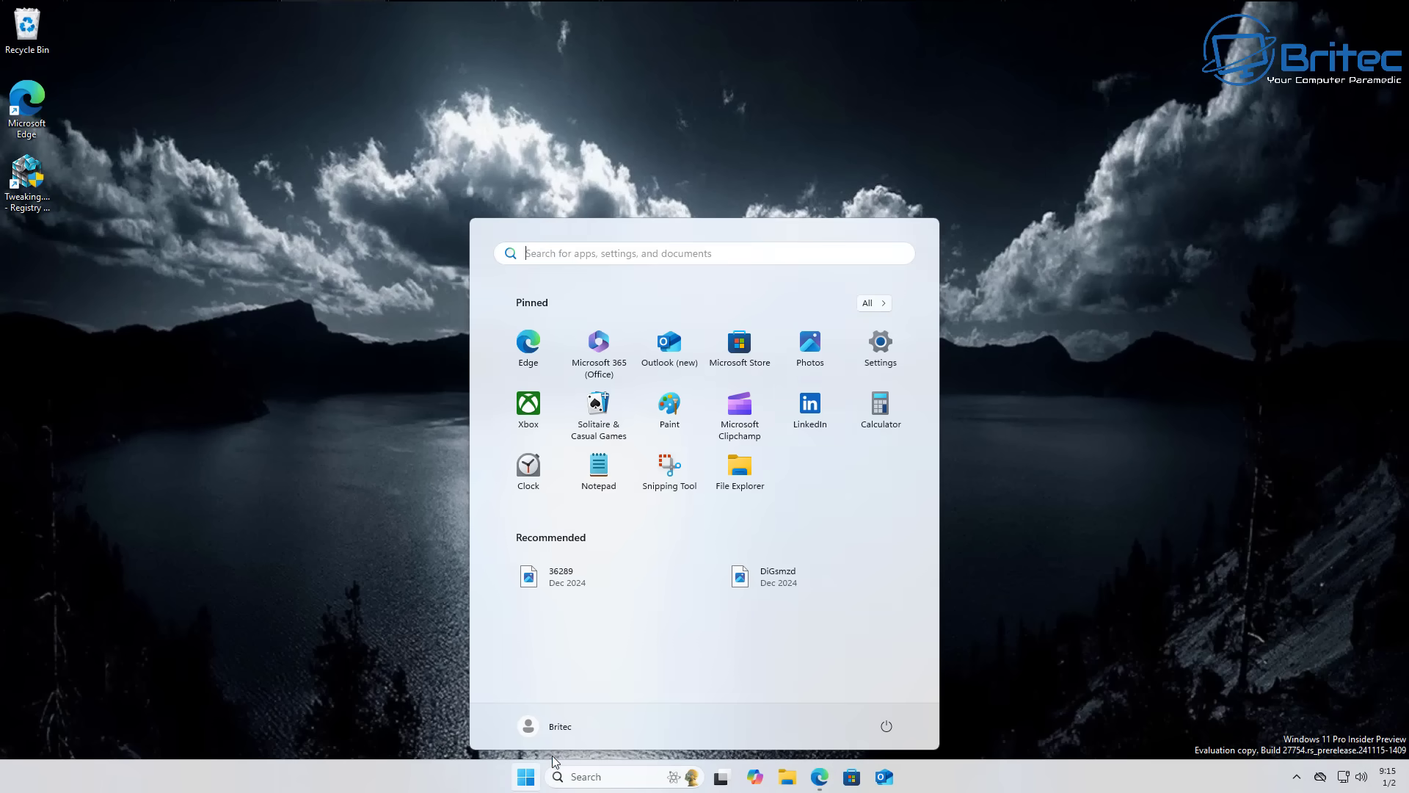
pyautogui.click(869, 354)
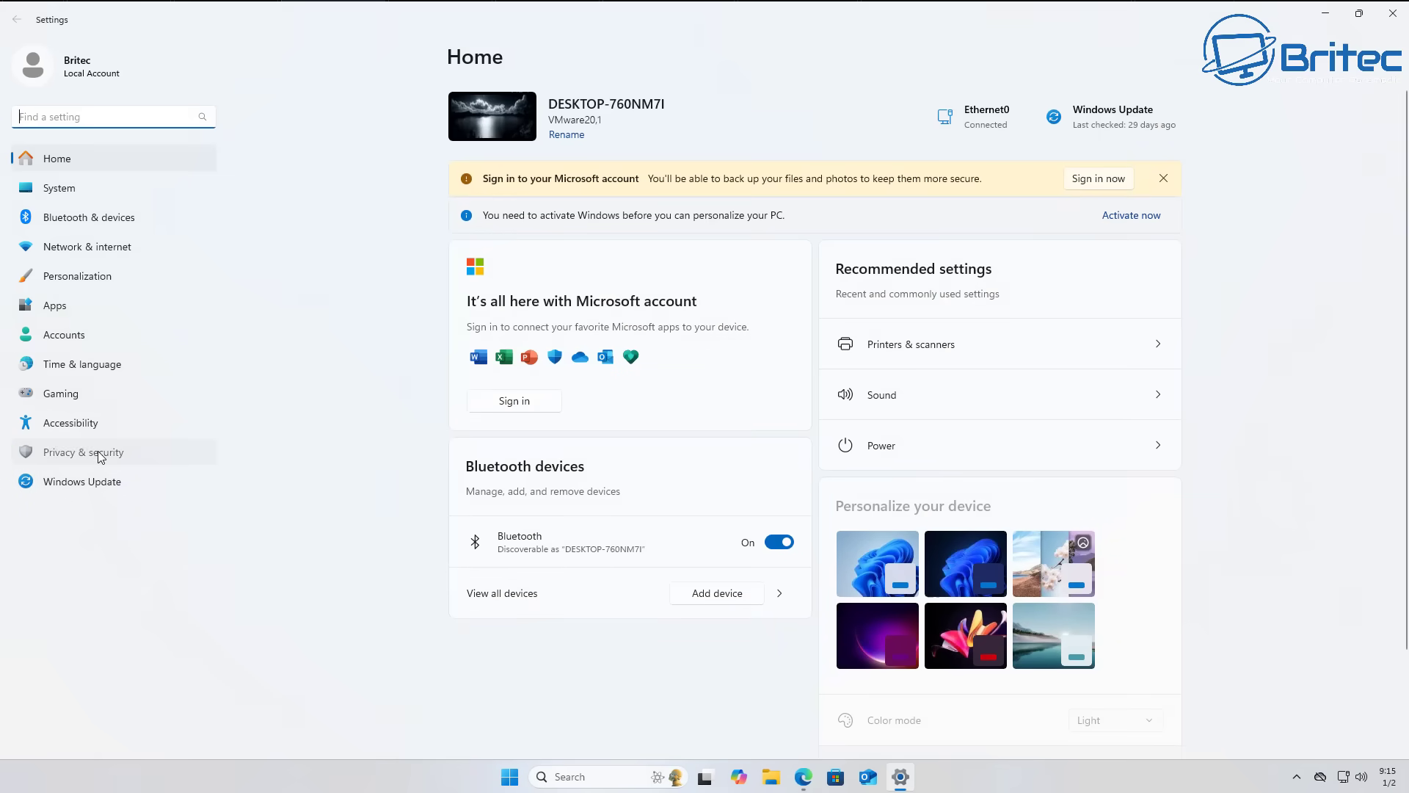
pyautogui.click(136, 452)
pyautogui.click(579, 138)
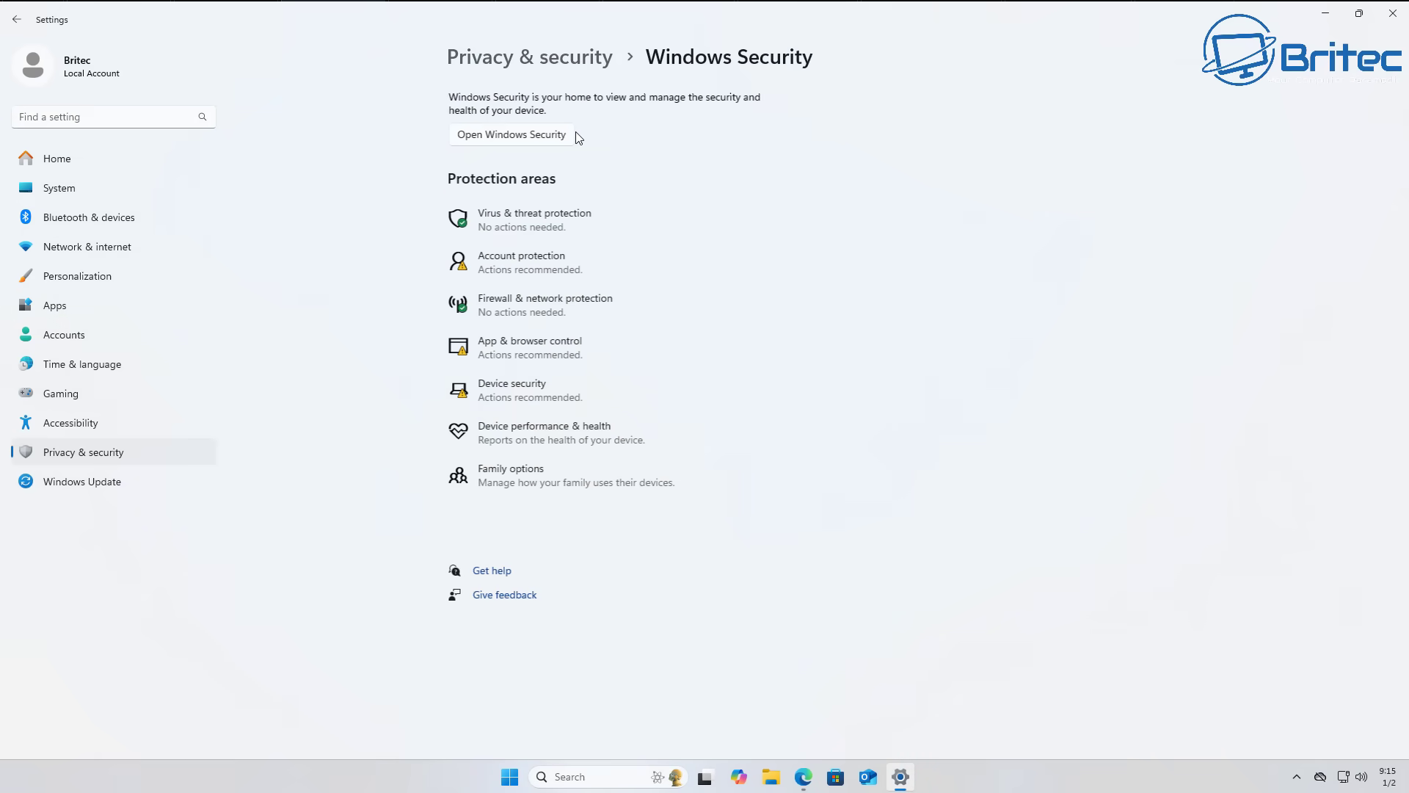
pyautogui.click(552, 143)
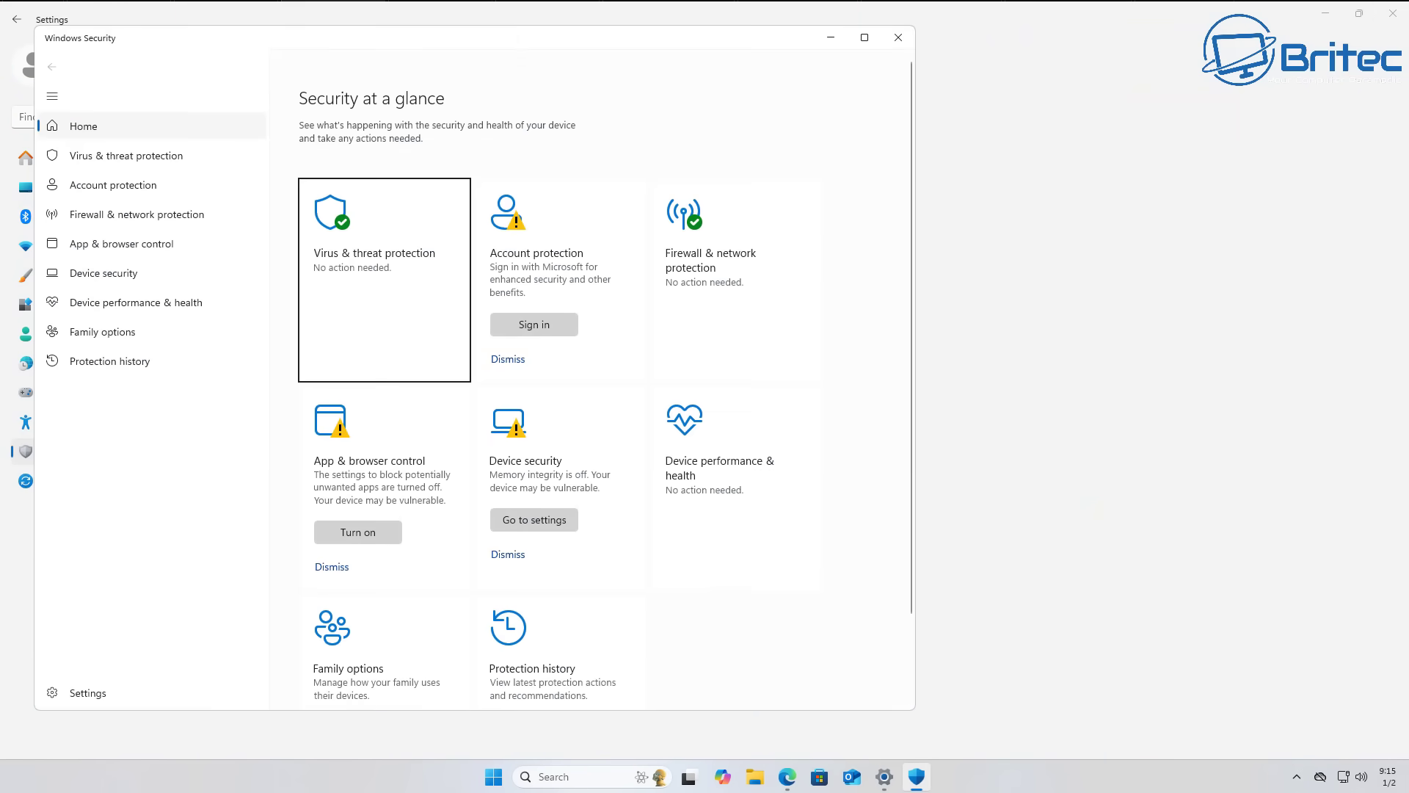
pyautogui.moveTo(521, 38); pyautogui.dragTo(780, 34)
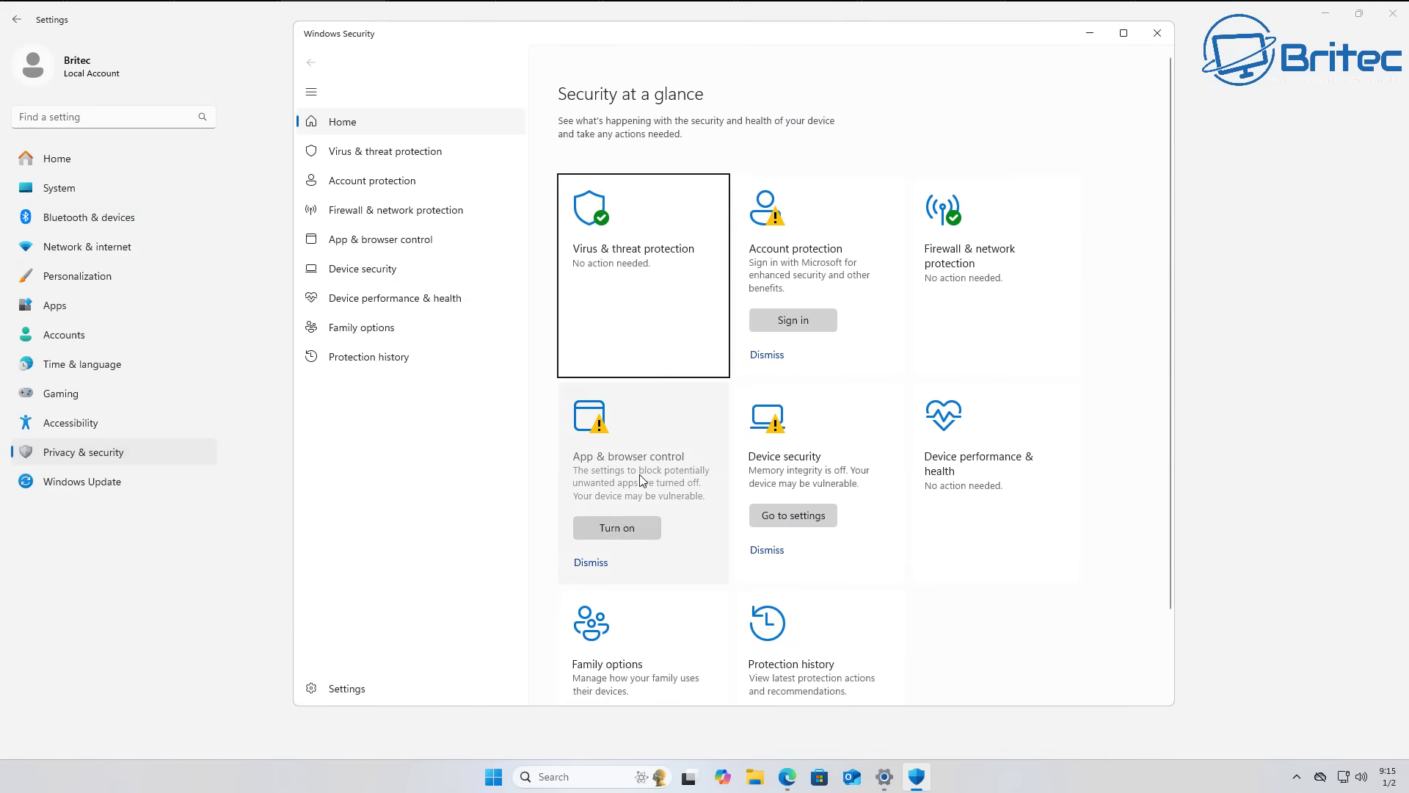
pyautogui.click(673, 338)
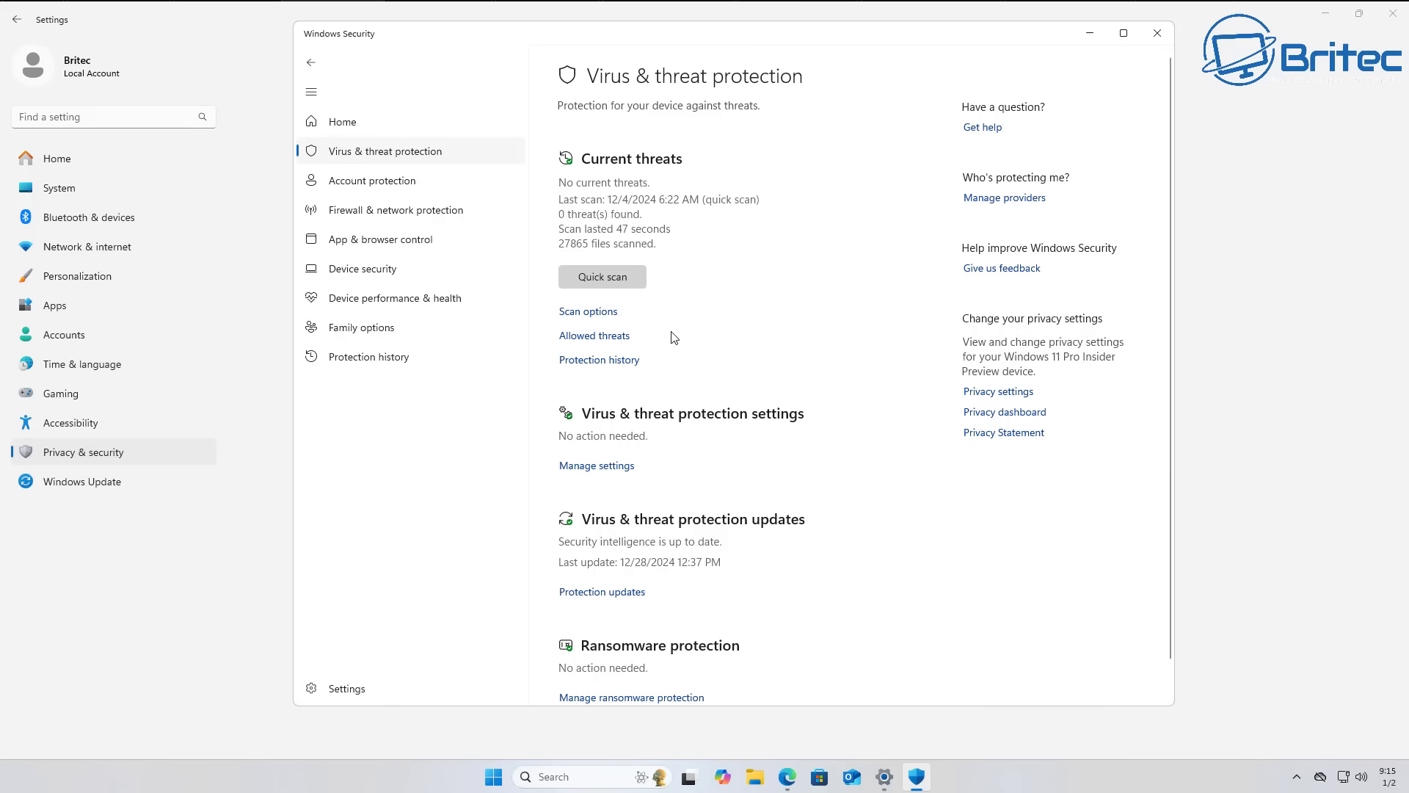
pyautogui.click(1158, 33)
pyautogui.click(1391, 16)
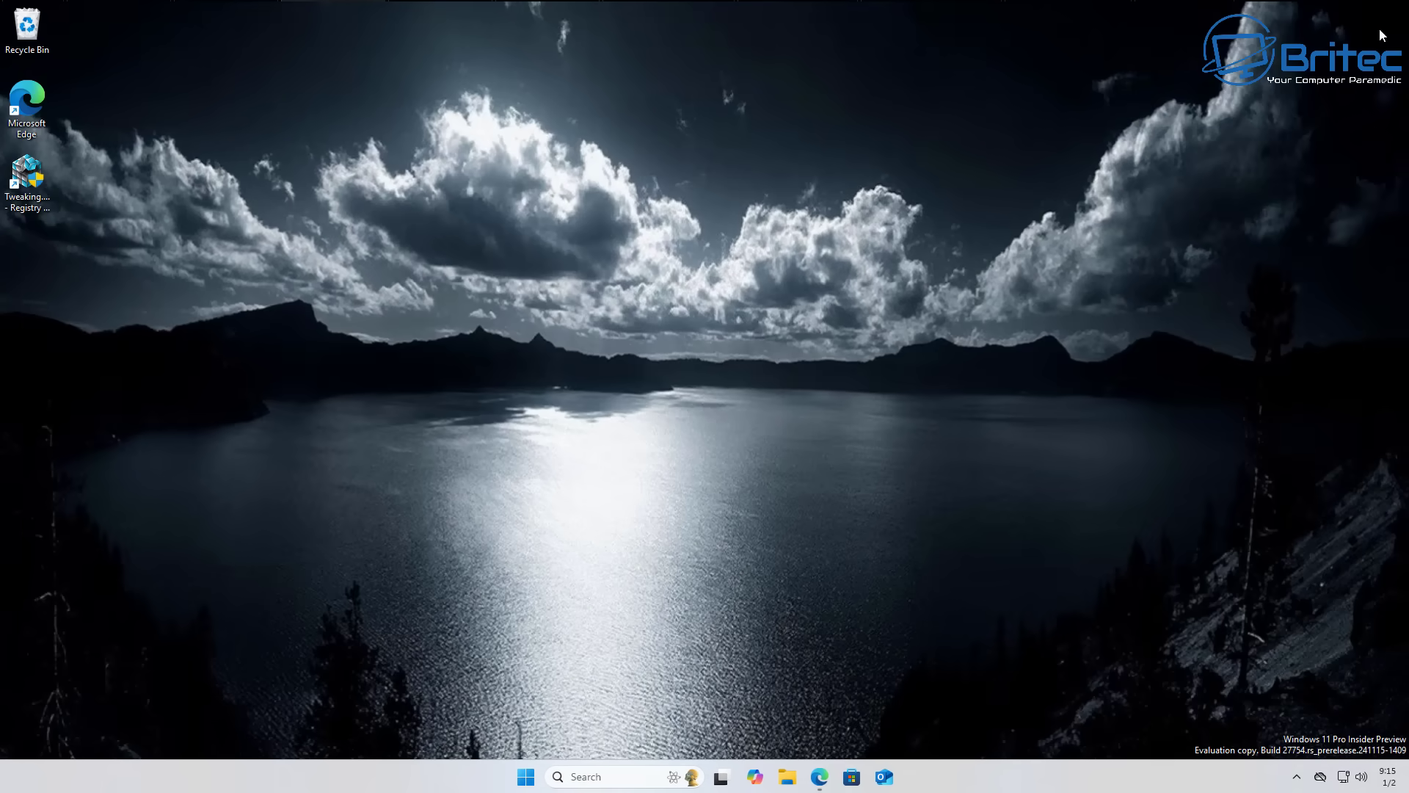
# Download the free Malwarebytes installer MBSetup.exe from the Malwarebytes page in Edge
pyautogui.click(819, 776)
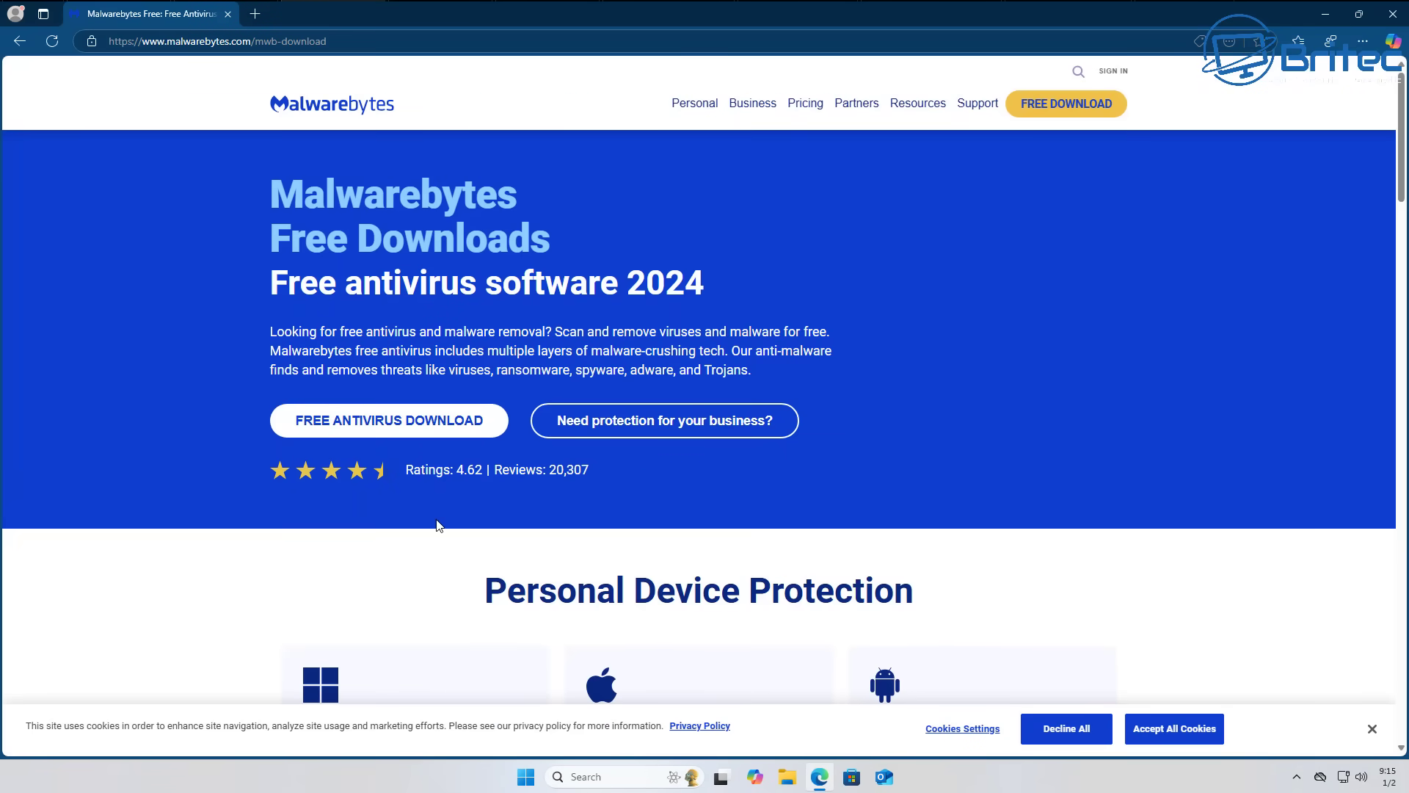
pyautogui.click(403, 425)
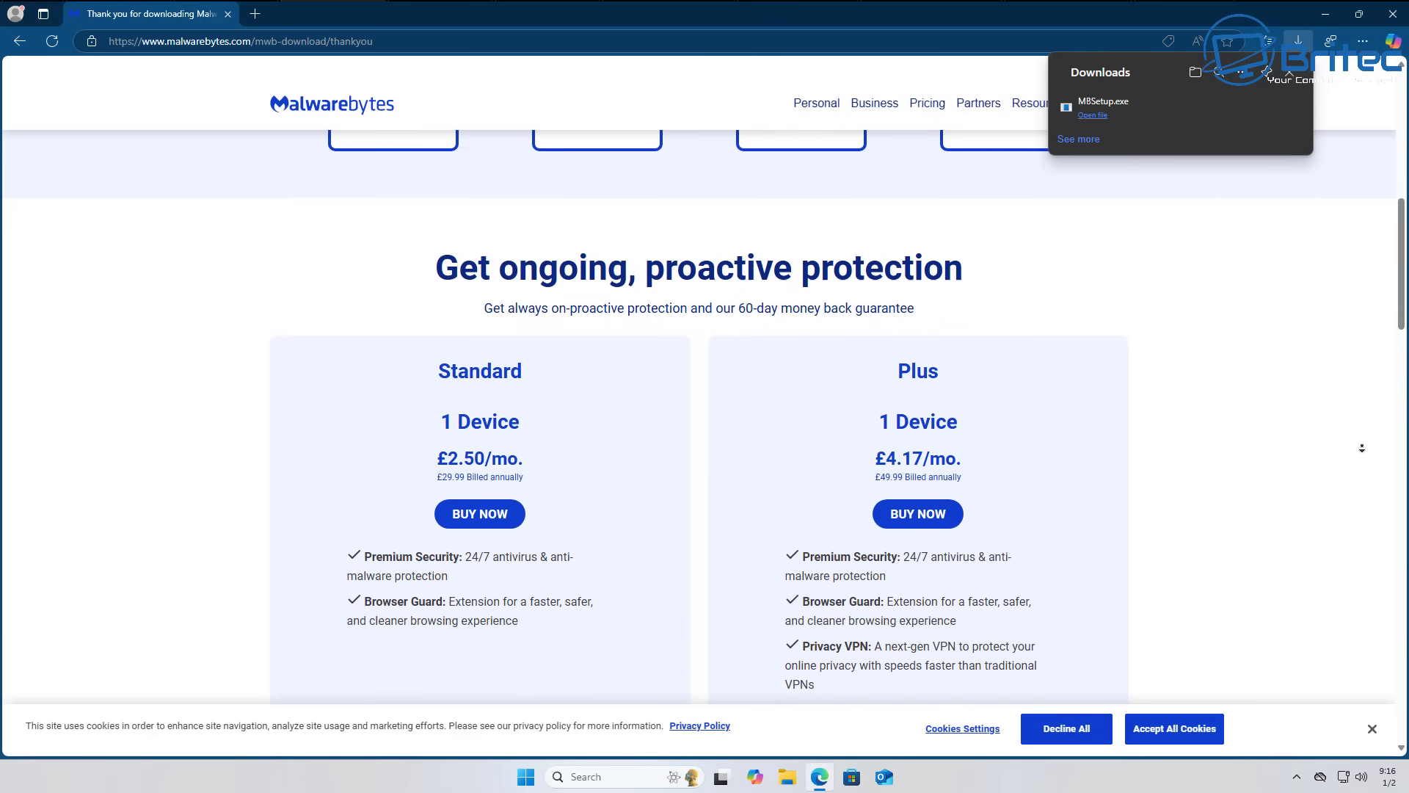
pyautogui.click(1361, 449)
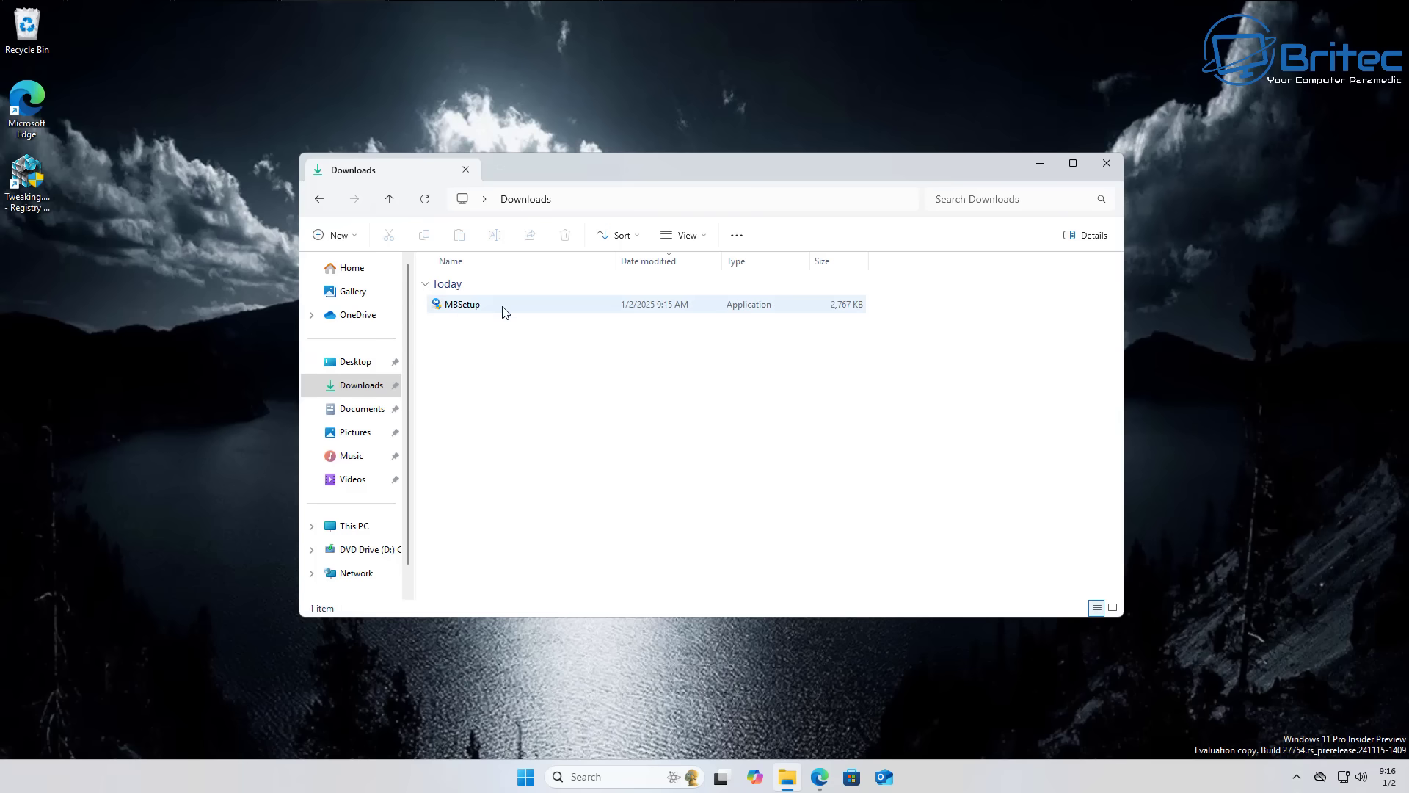
# Run MBSetup.exe with administrator approval and start the install choosing Personal protection
pyautogui.click(462, 311)
pyautogui.doubleClick(462, 312)
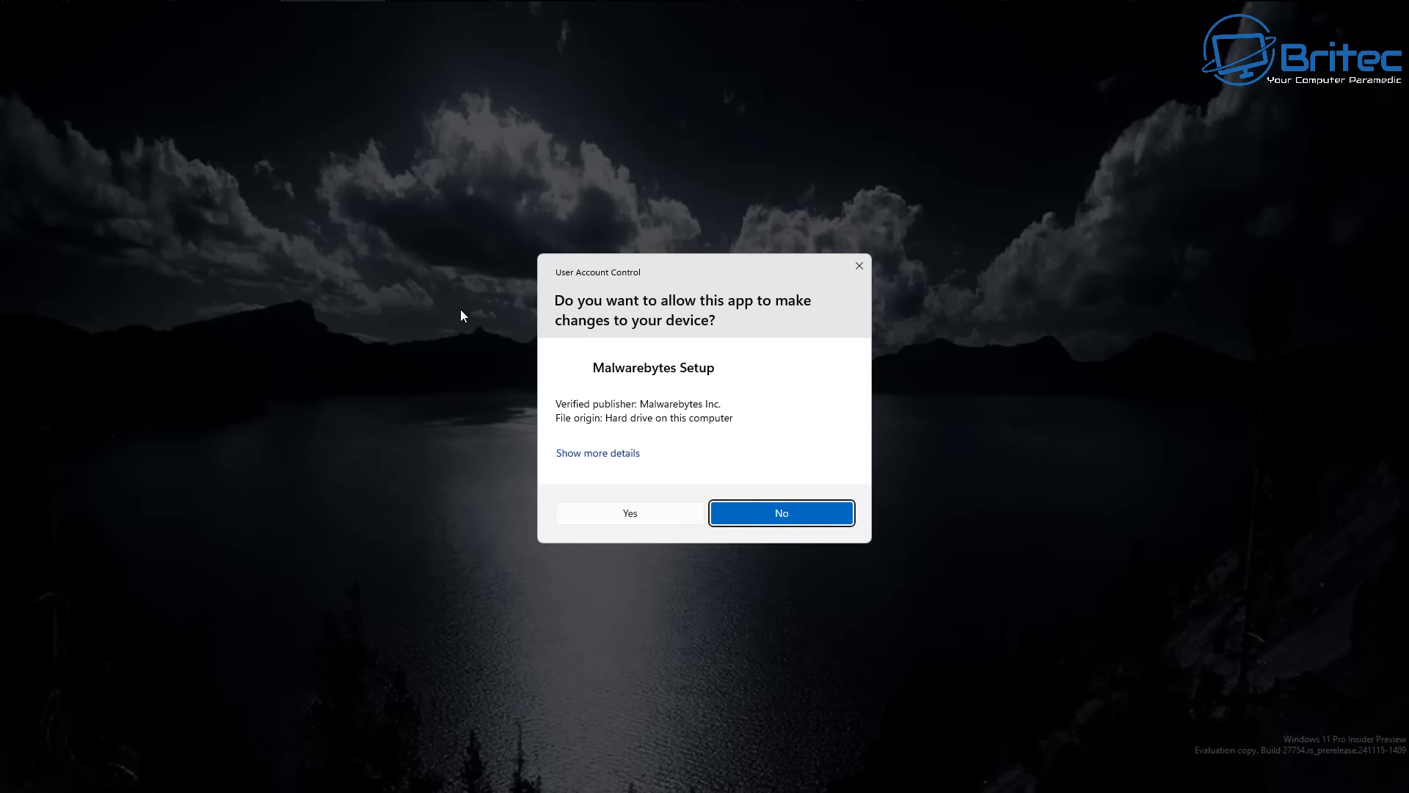
pyautogui.click(624, 516)
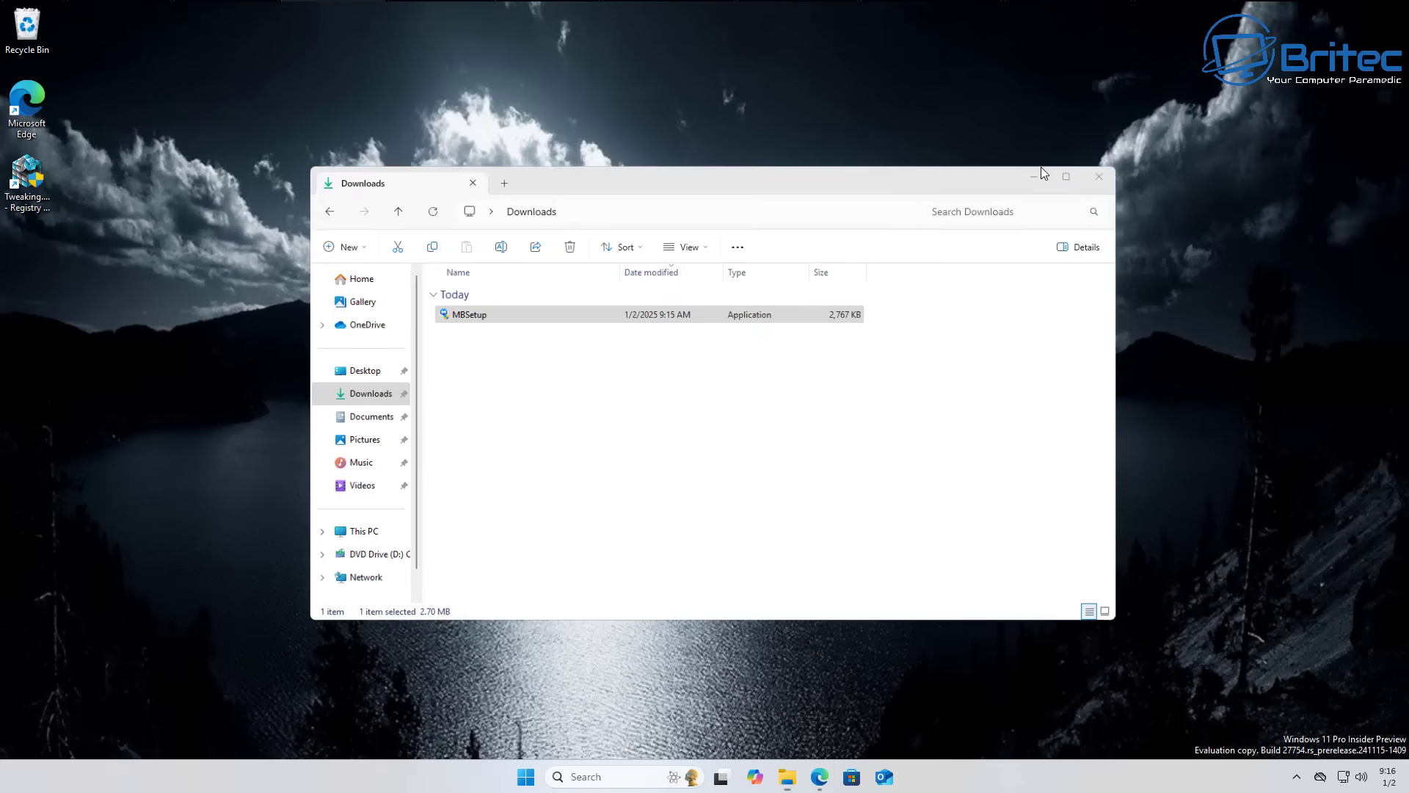
pyautogui.click(1040, 163)
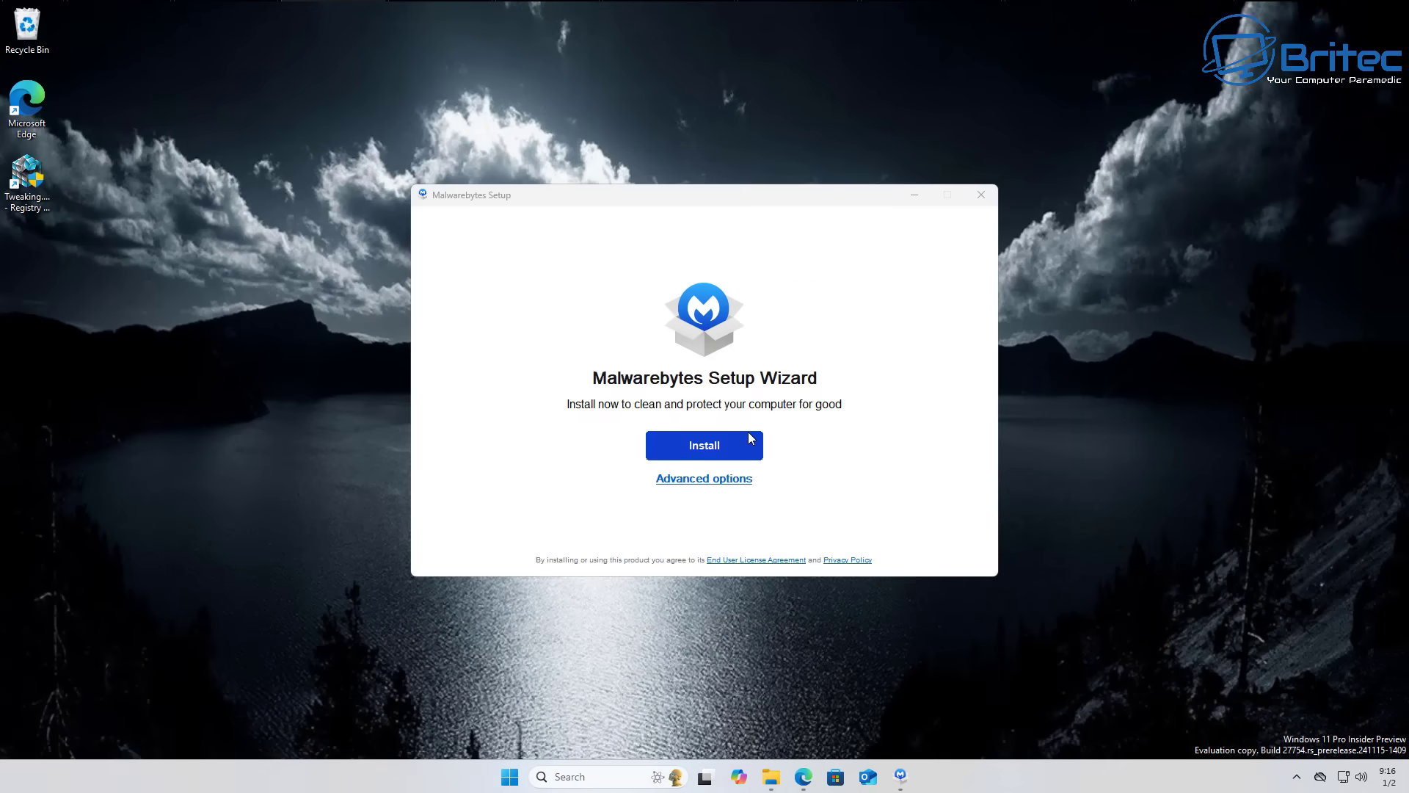
pyautogui.click(704, 445)
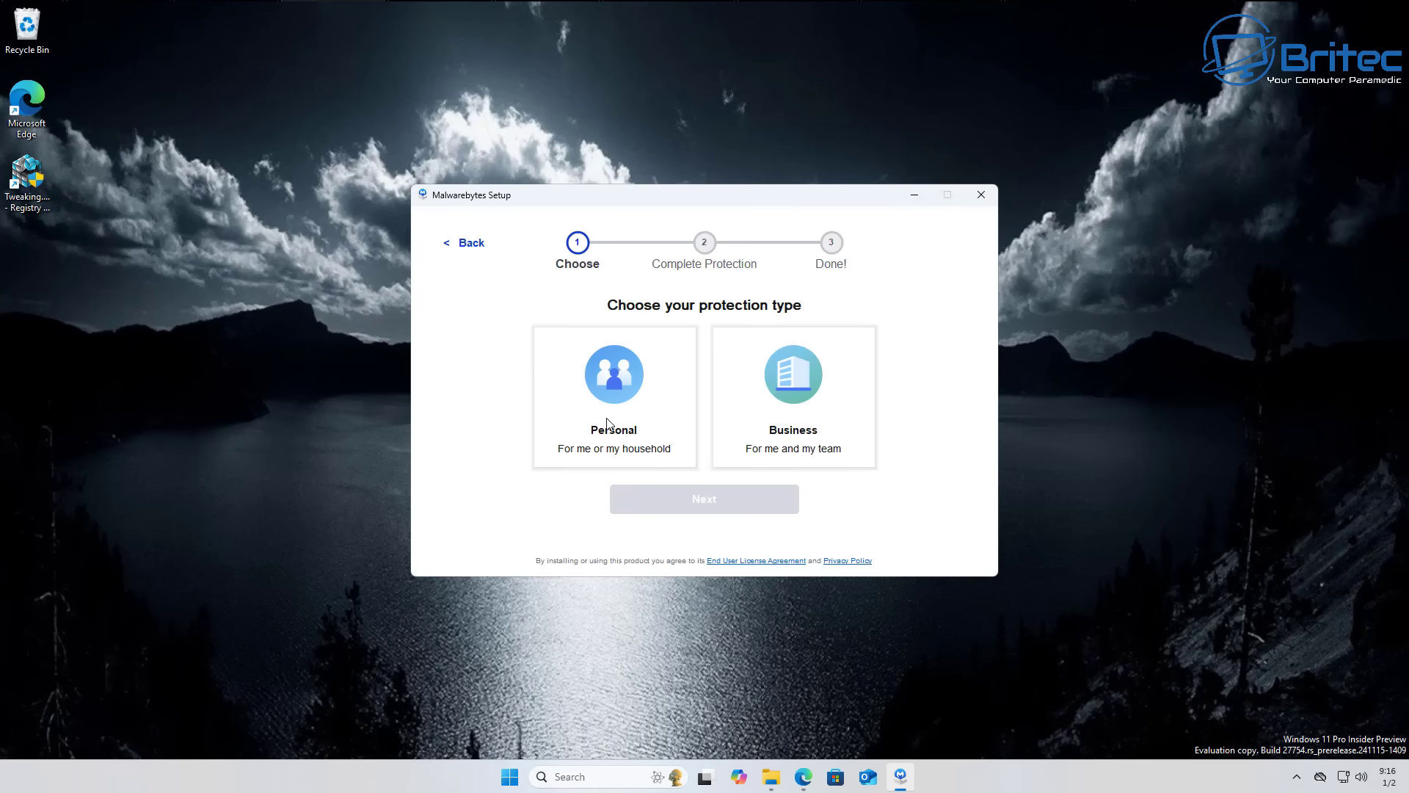
pyautogui.click(608, 423)
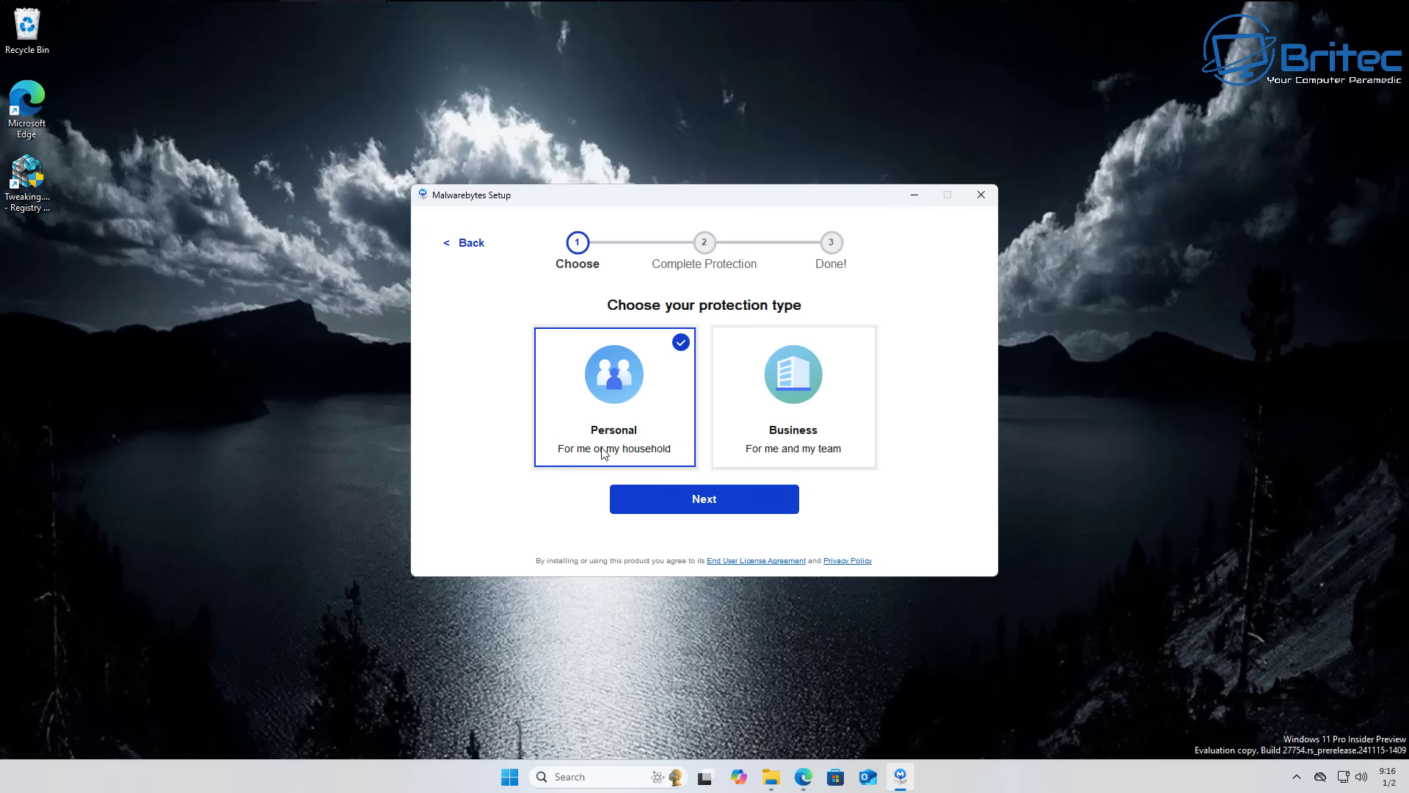
pyautogui.click(671, 506)
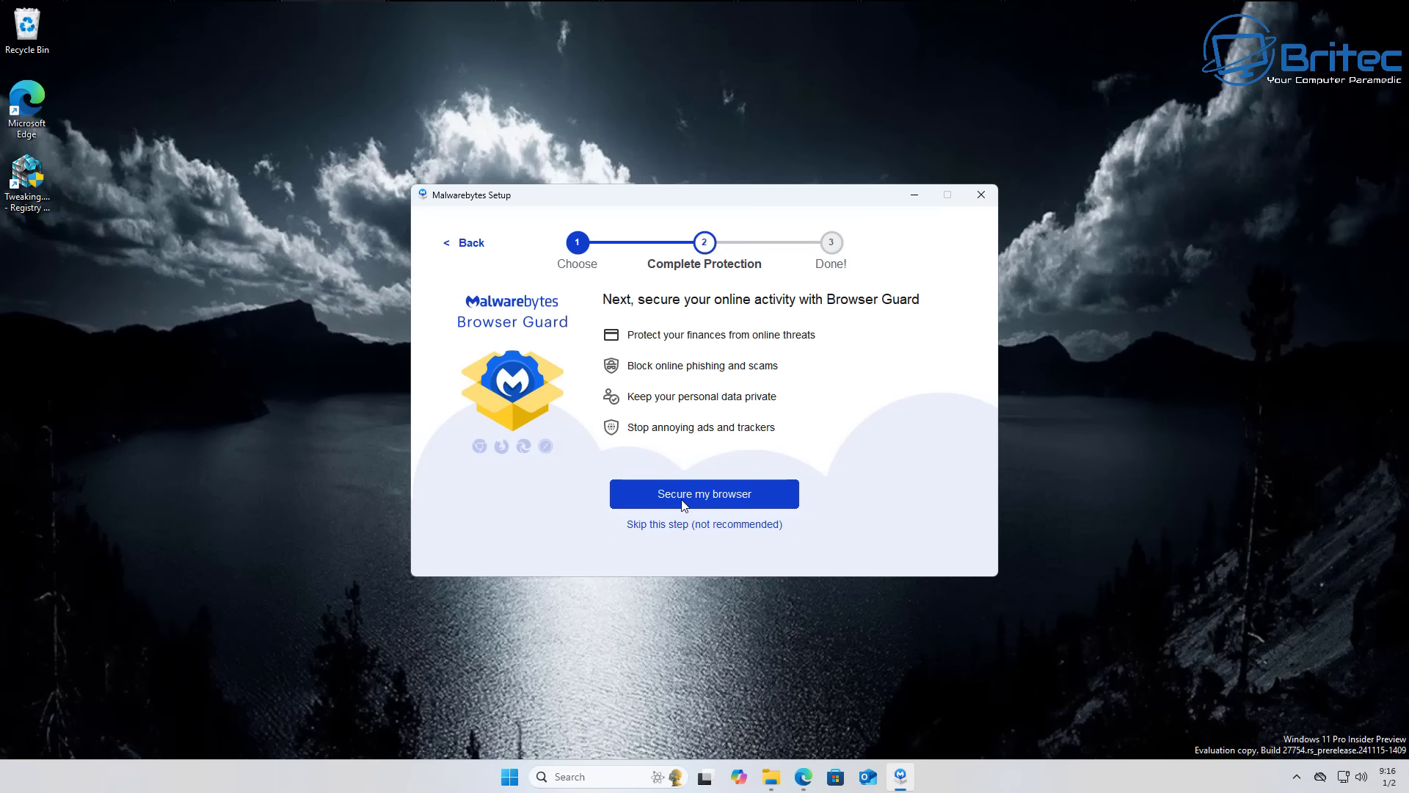
# Skip the Browser Guard add-on, let installation finish past the promo slides, and open Malwarebytes
pyautogui.click(681, 526)
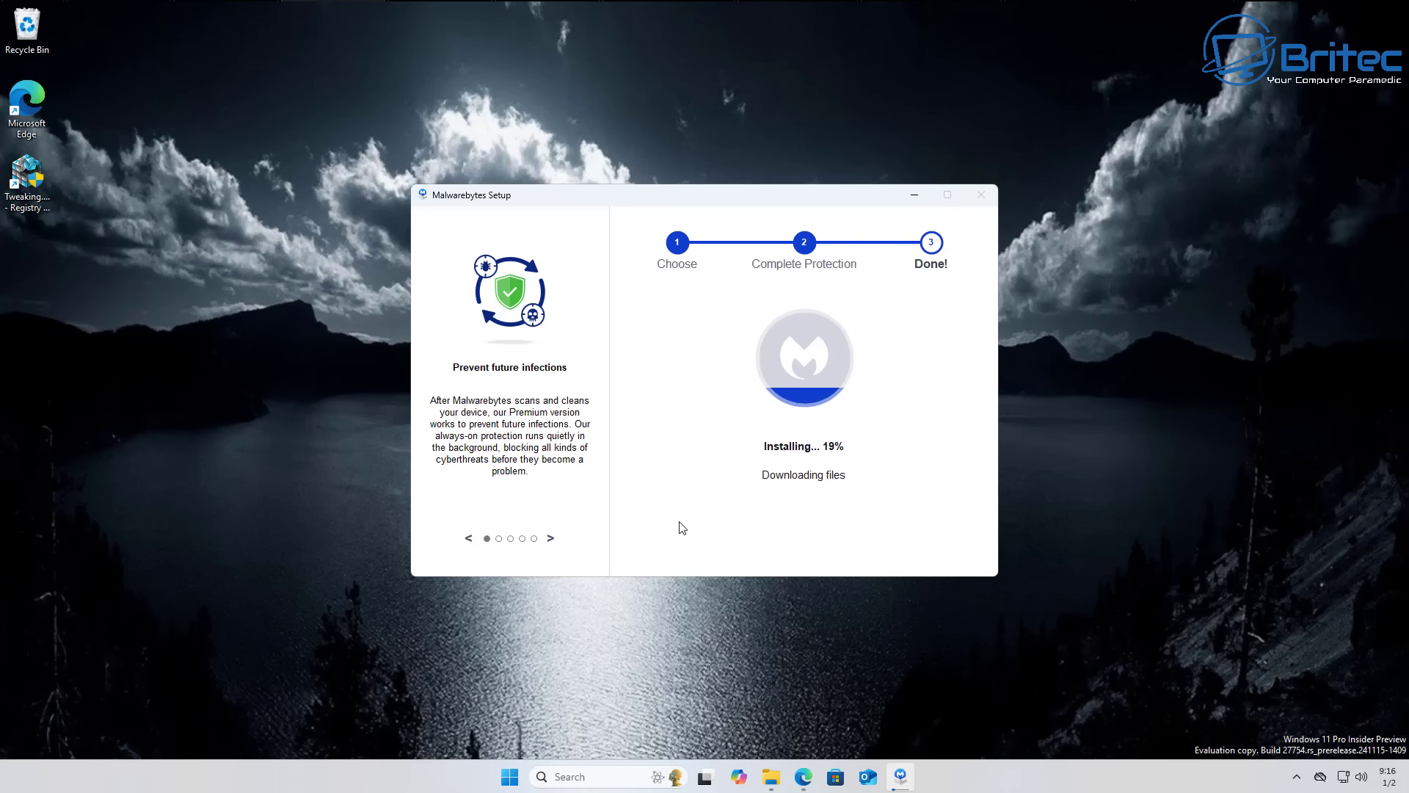
pyautogui.click(551, 539)
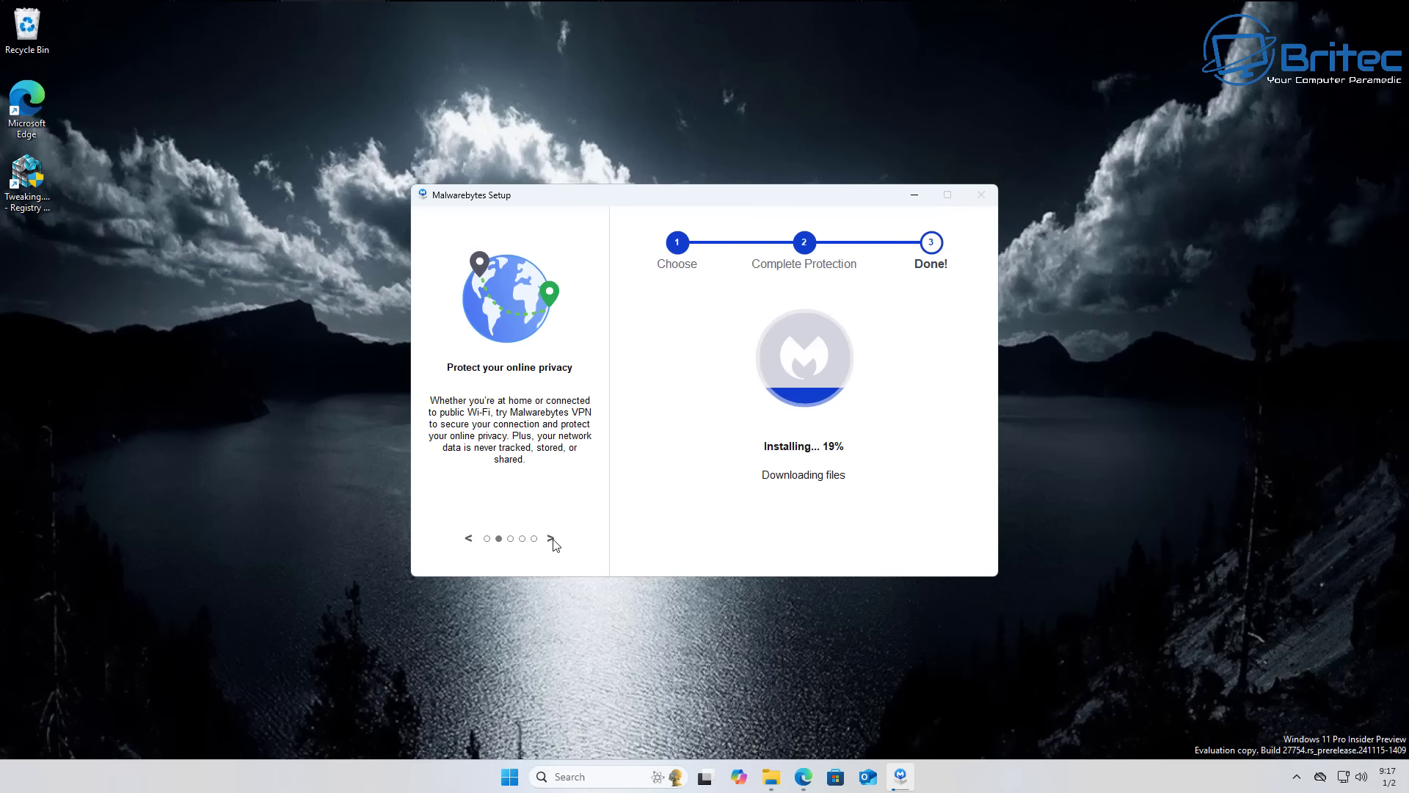
pyautogui.click(551, 539)
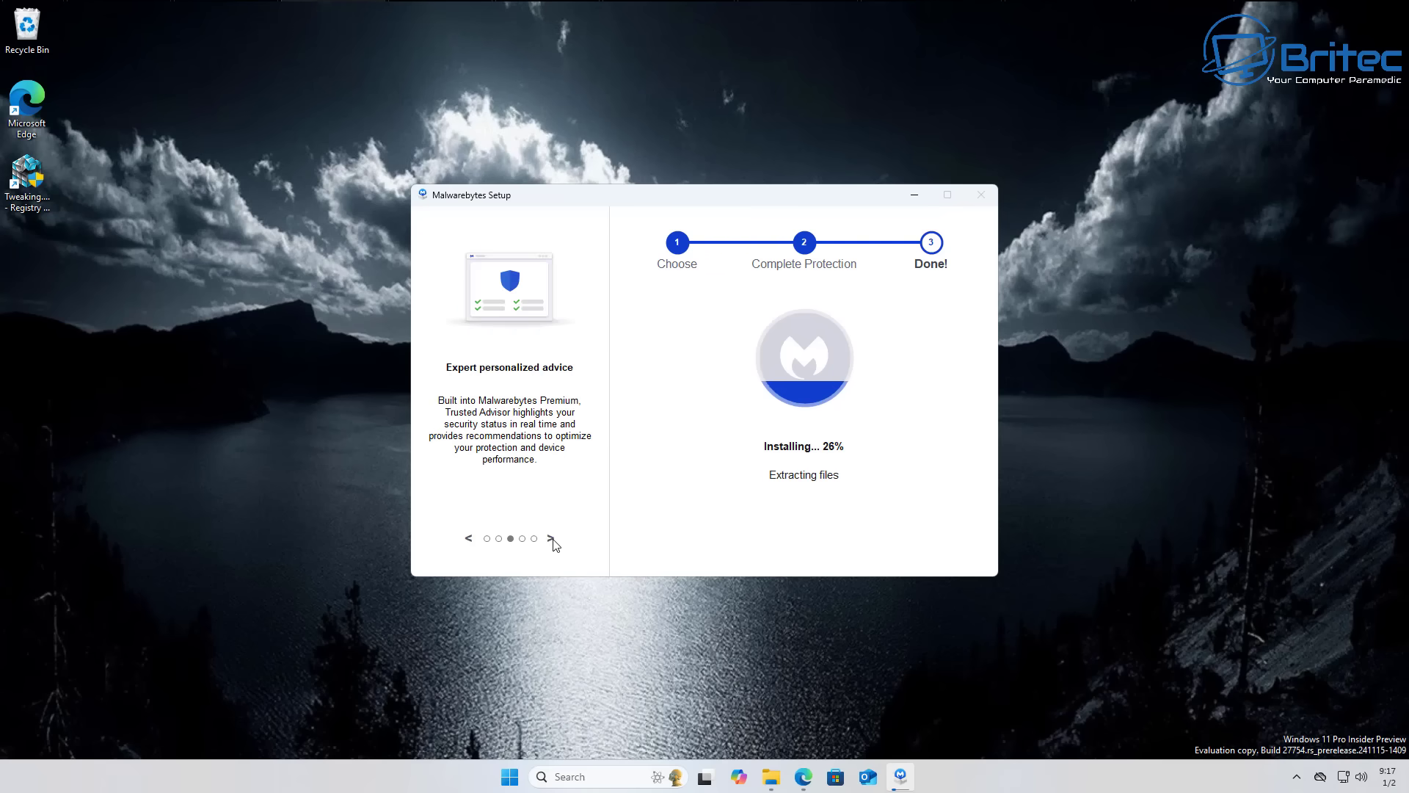
pyautogui.click(551, 540)
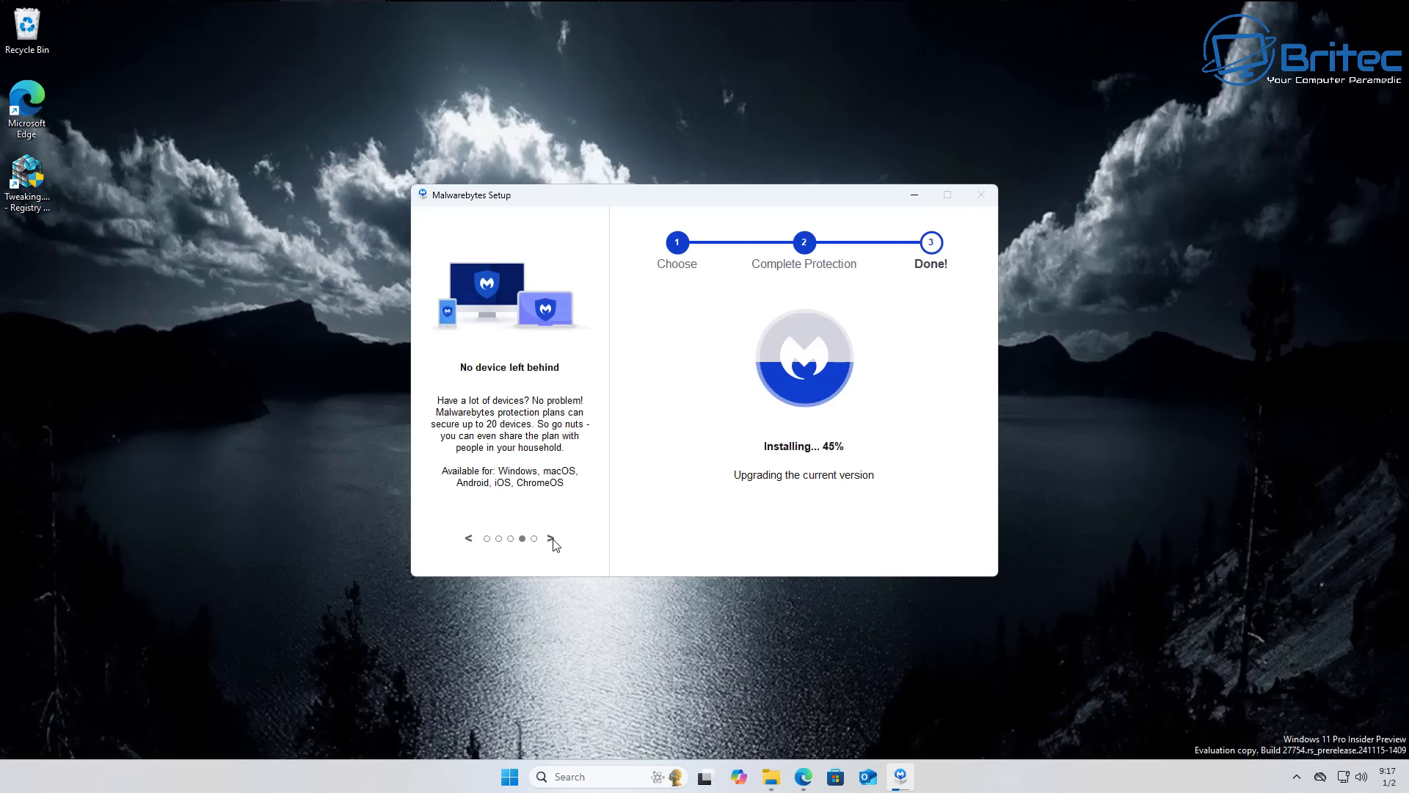
pyautogui.click(552, 539)
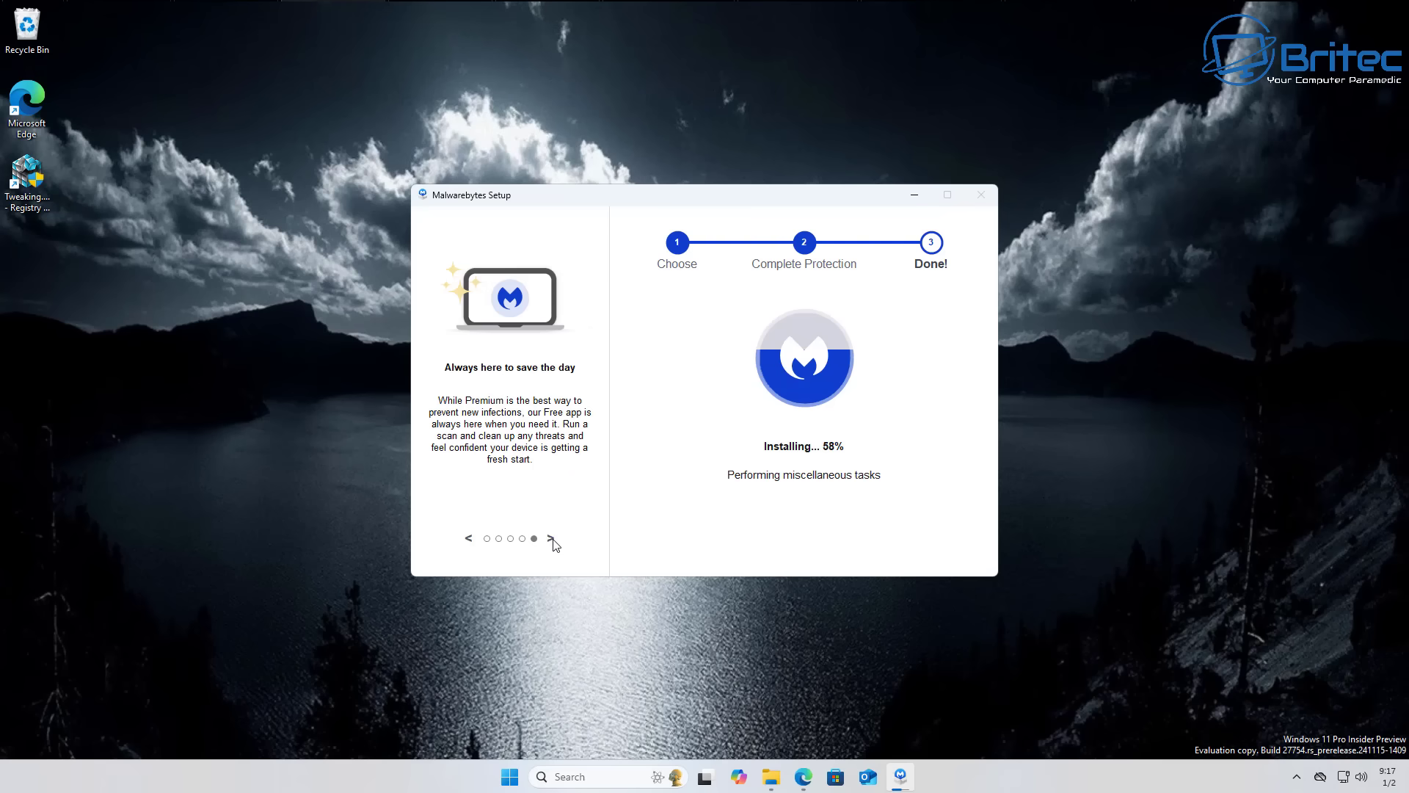
pyautogui.click(551, 539)
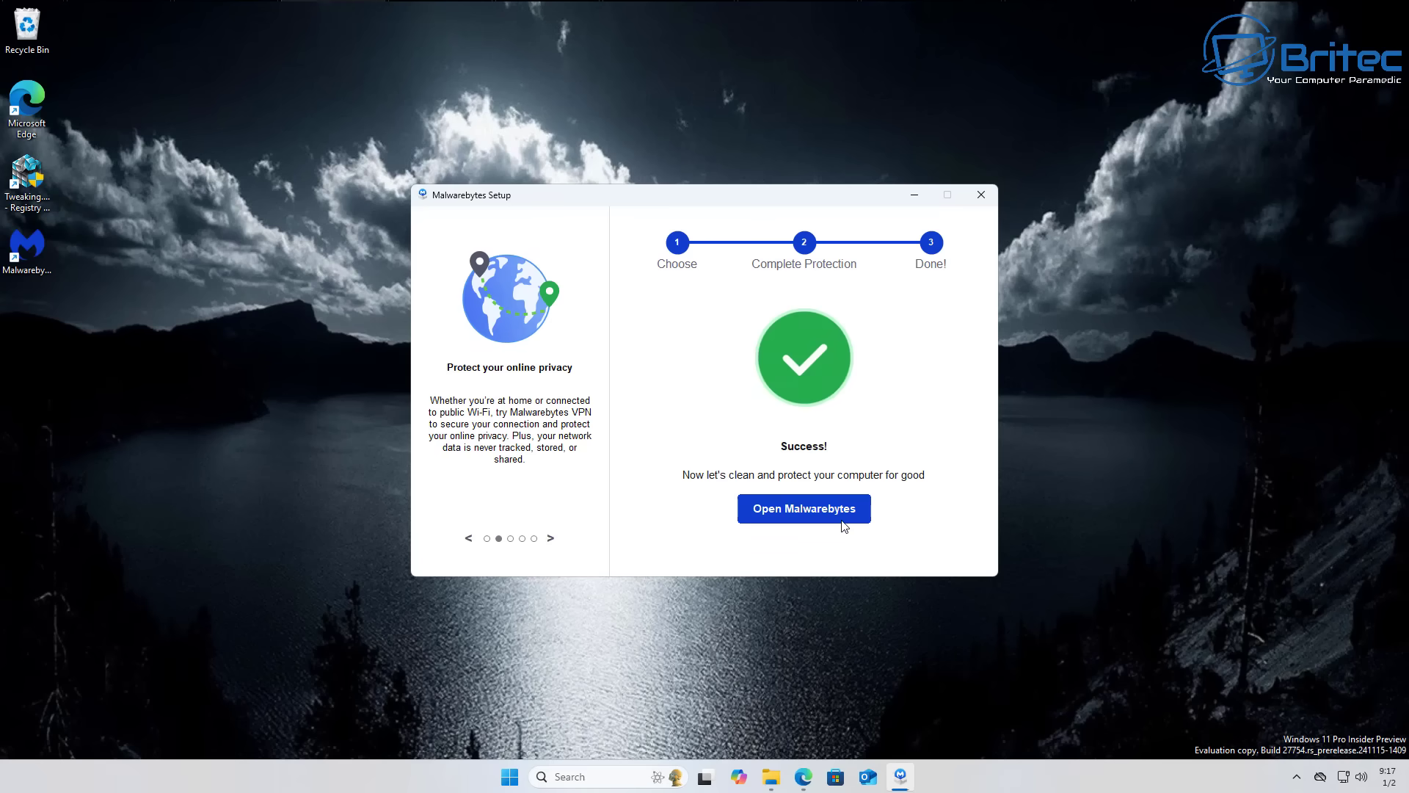
pyautogui.click(841, 519)
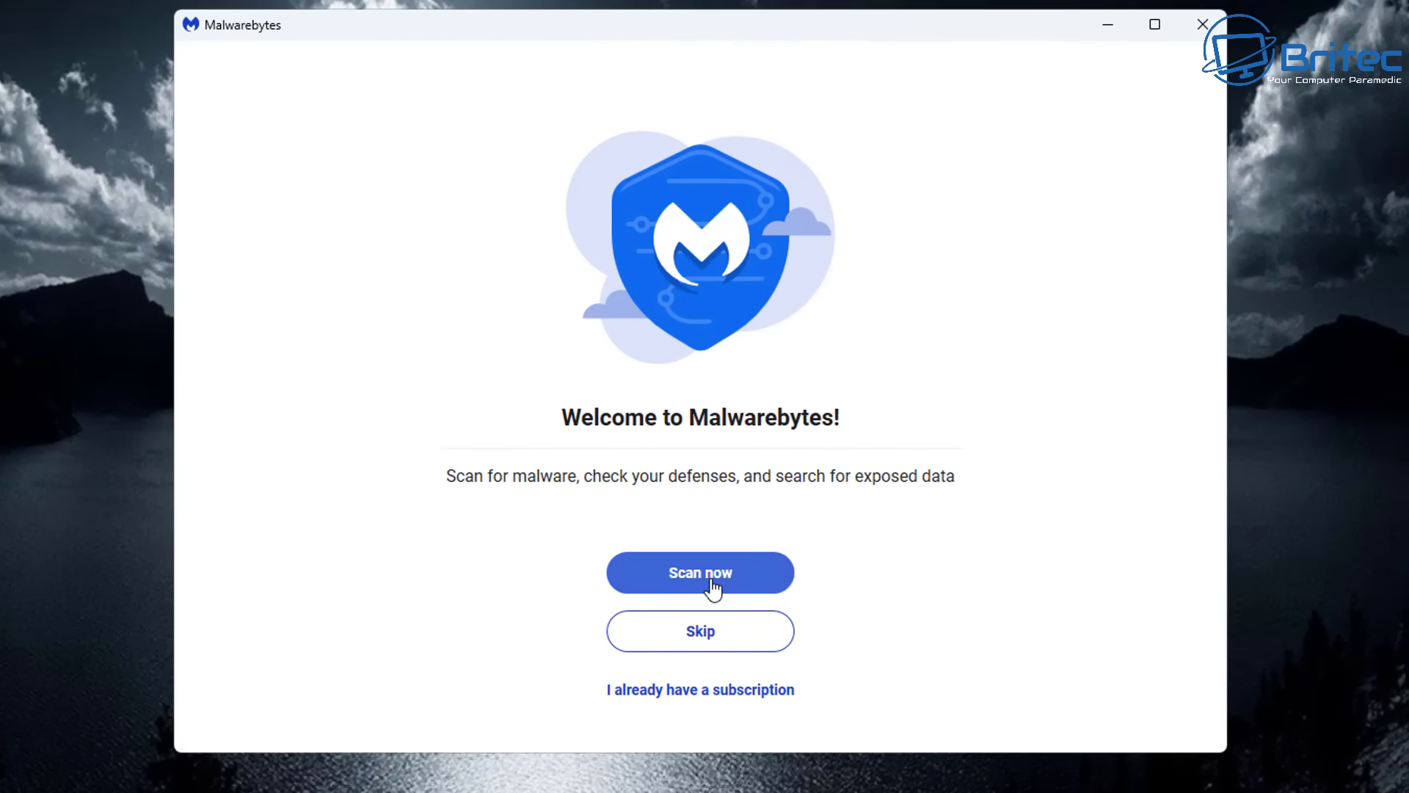
# Skip the first scan and premium offer, and activate the 14-day trial without an email
pyautogui.click(701, 633)
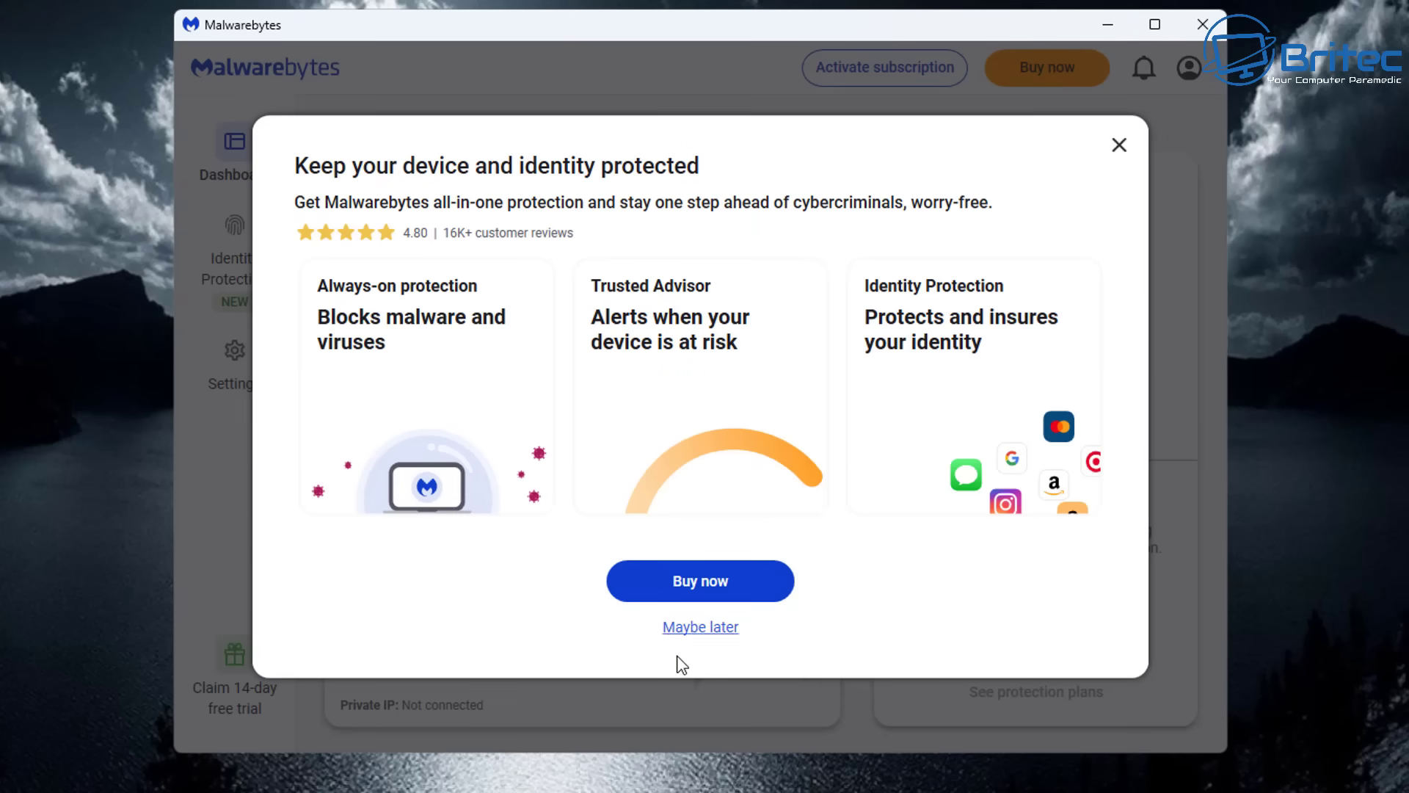
pyautogui.click(704, 630)
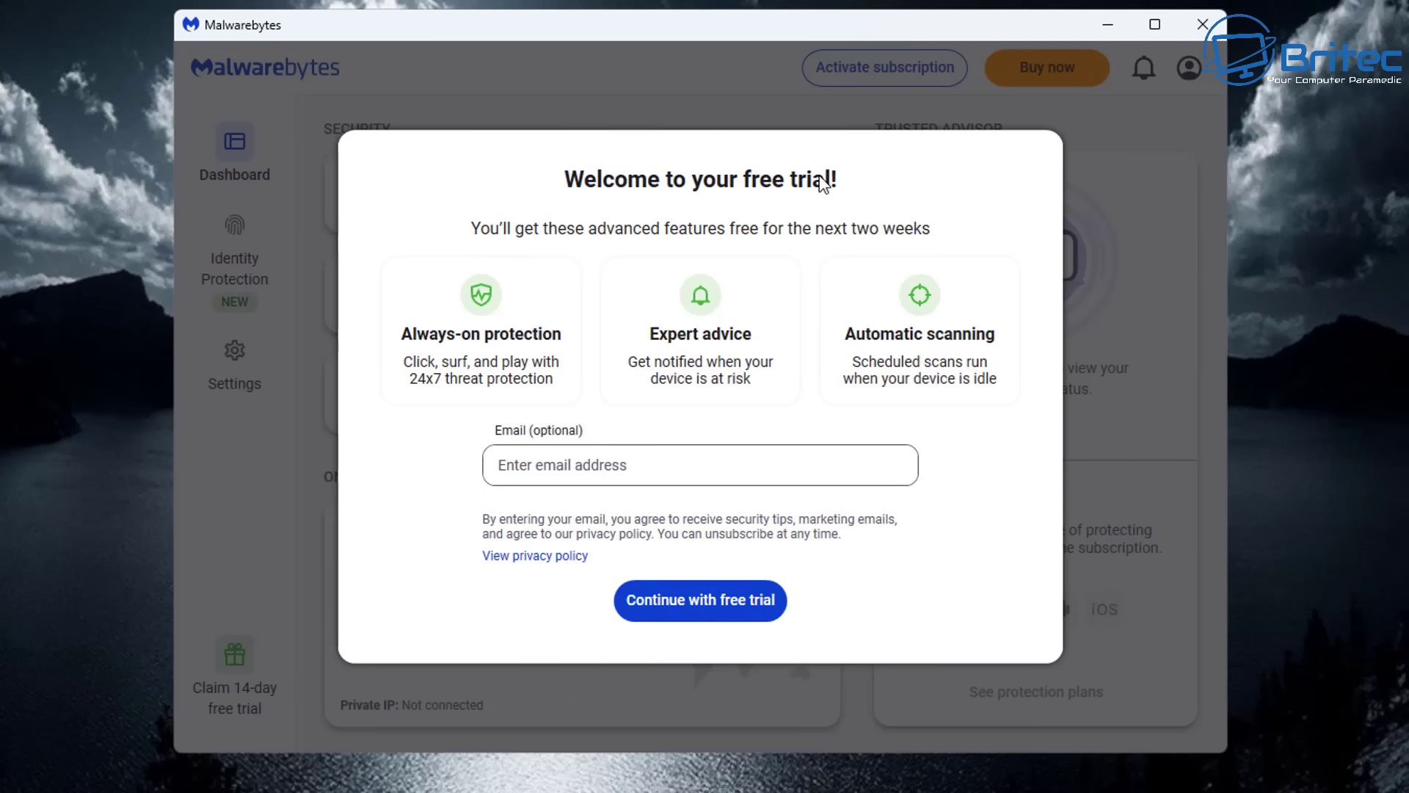
pyautogui.click(734, 606)
pyautogui.click(728, 618)
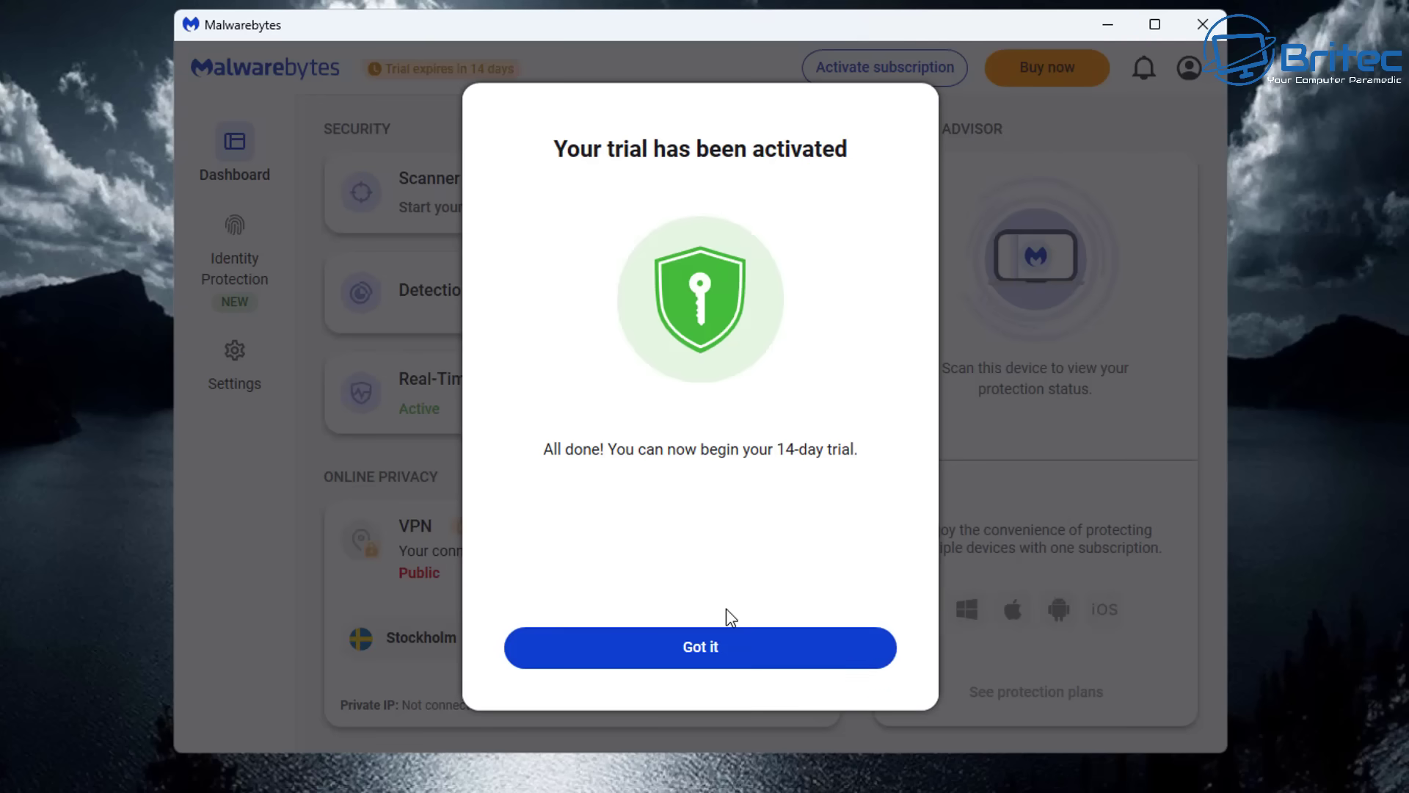
pyautogui.click(721, 649)
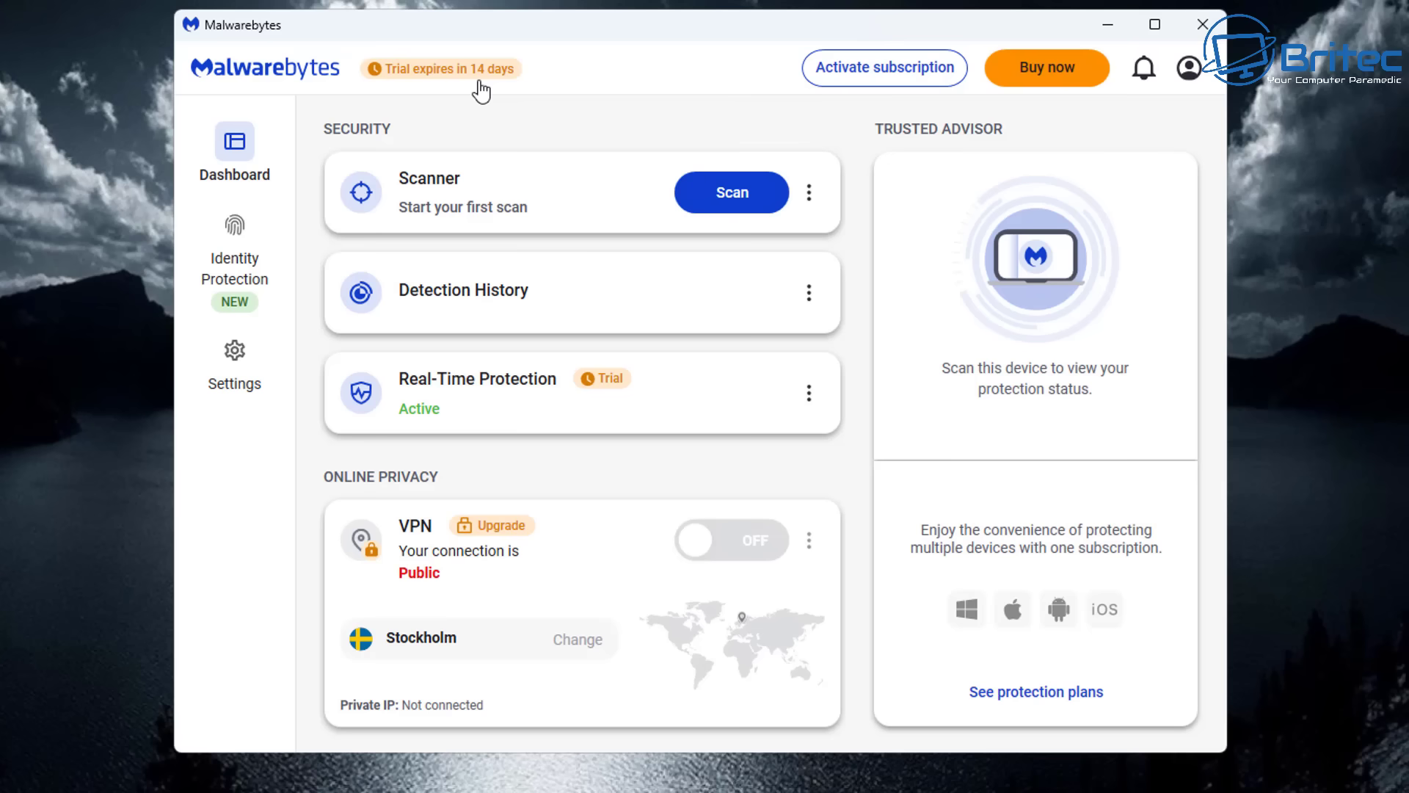
# Deactivate the free trial from the subscription details, then return to the Dashboard
pyautogui.click(1189, 73)
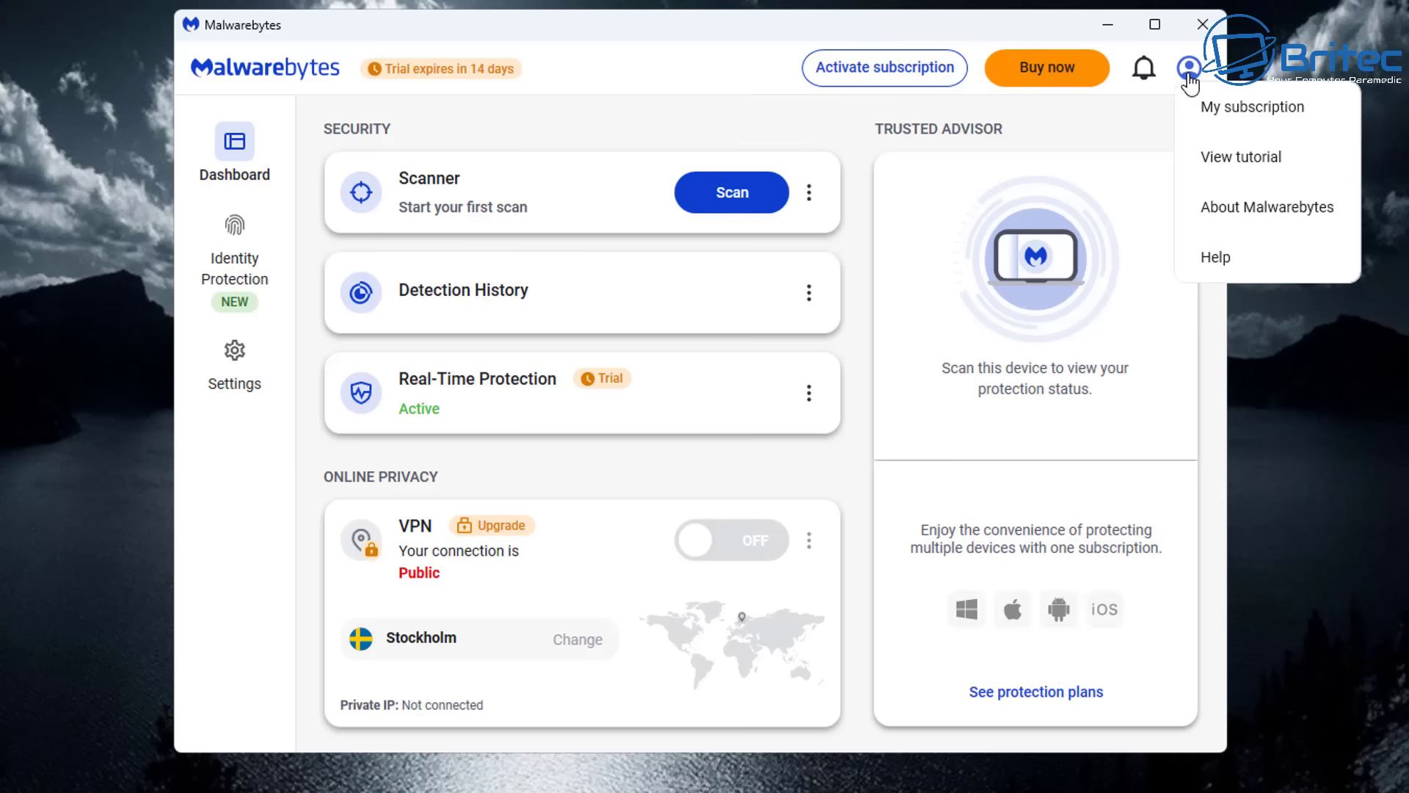
pyautogui.click(1336, 108)
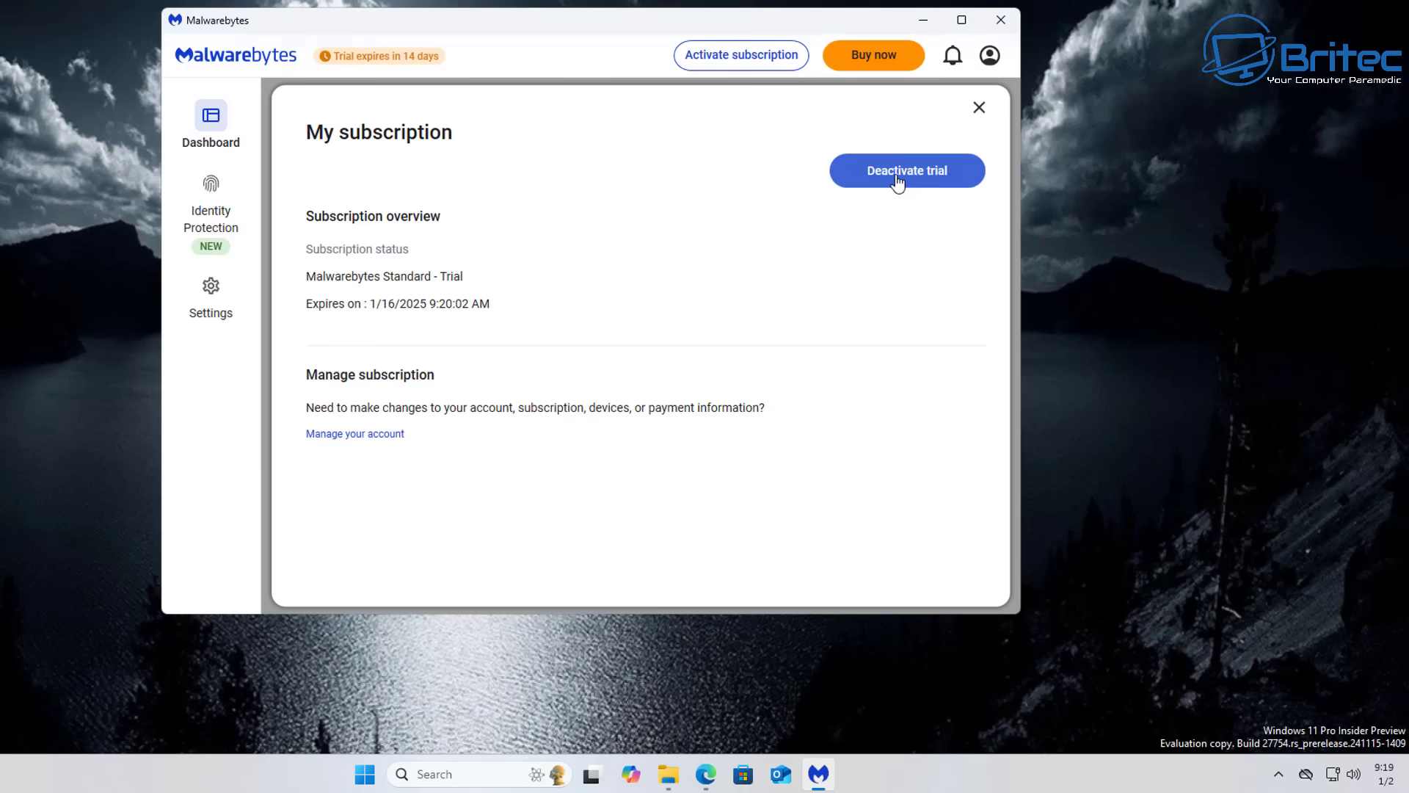
pyautogui.click(897, 179)
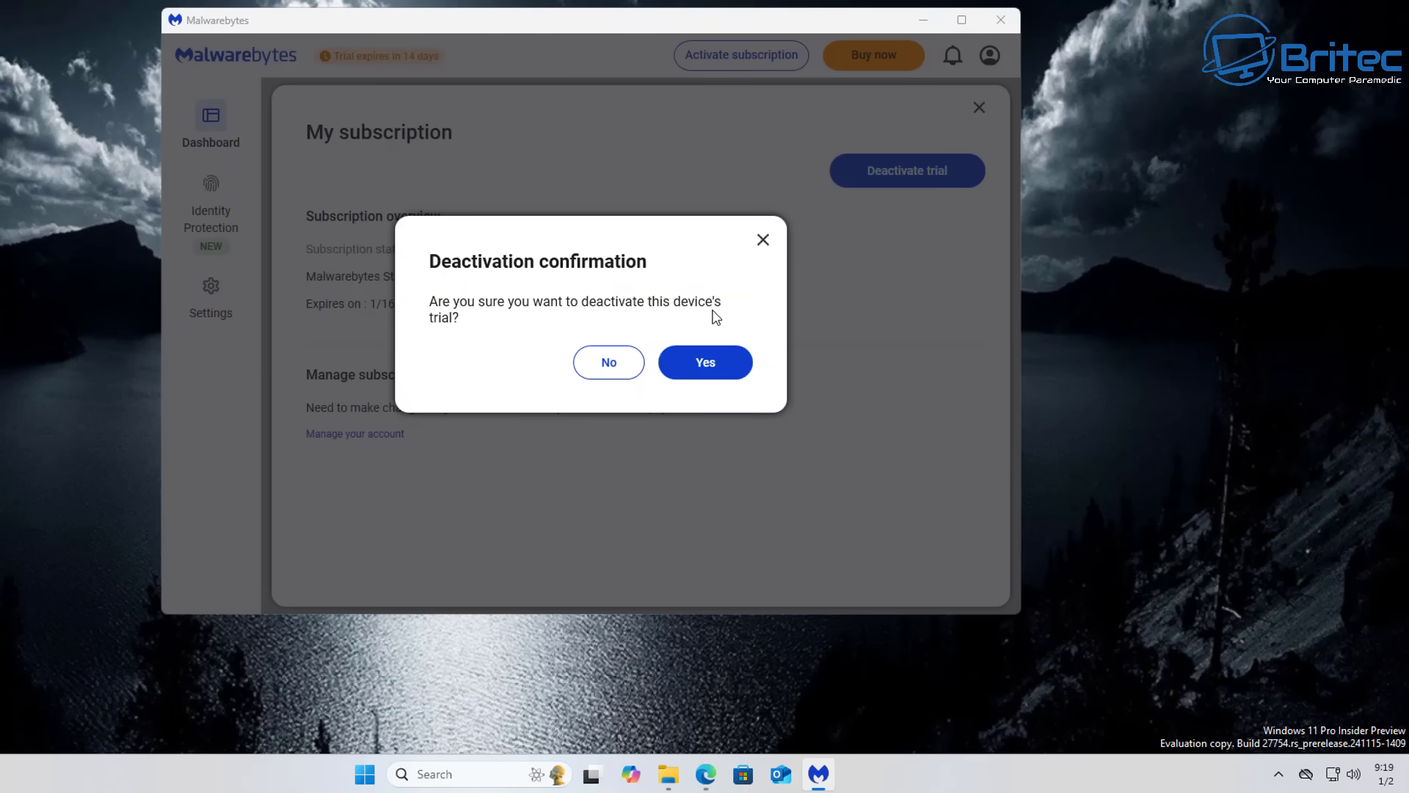
pyautogui.click(691, 363)
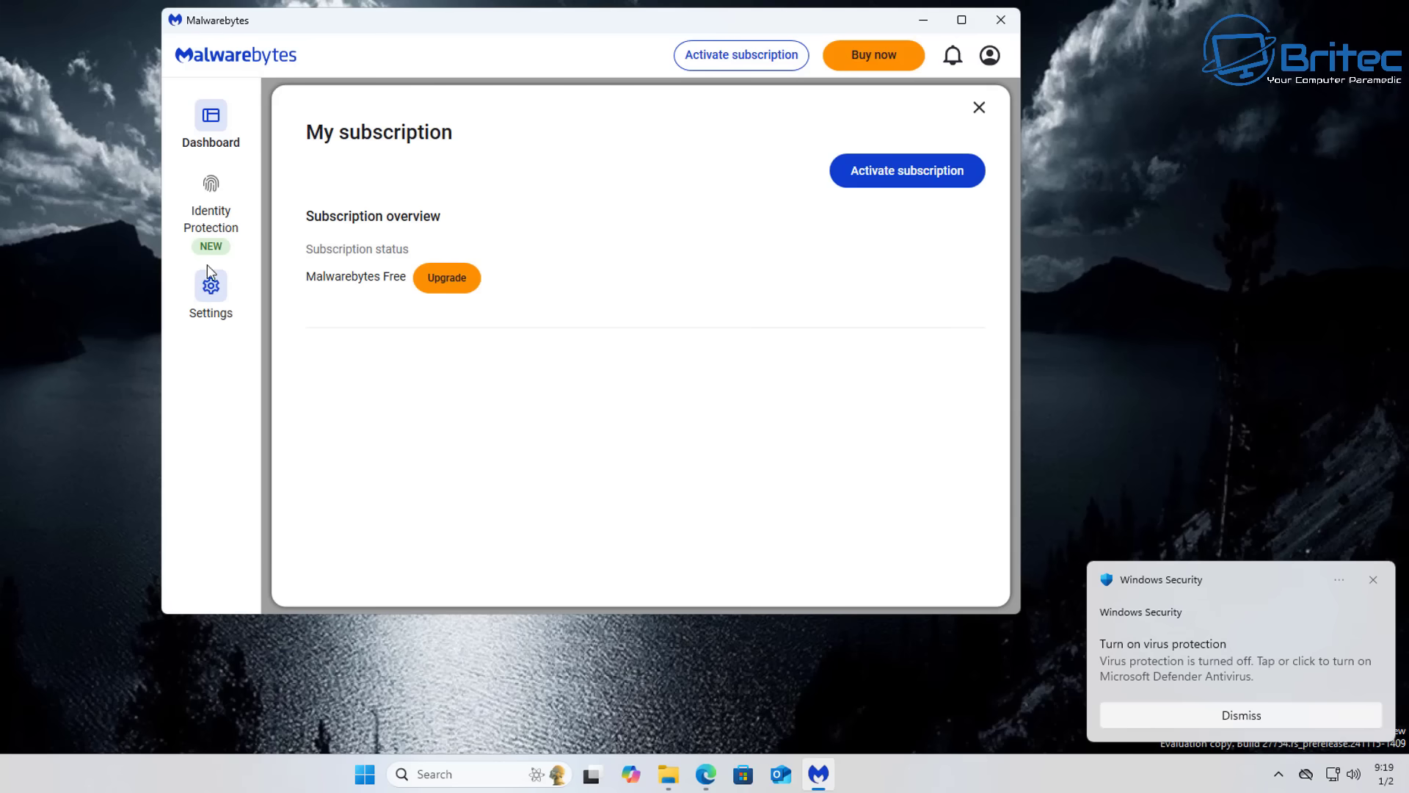
pyautogui.click(206, 142)
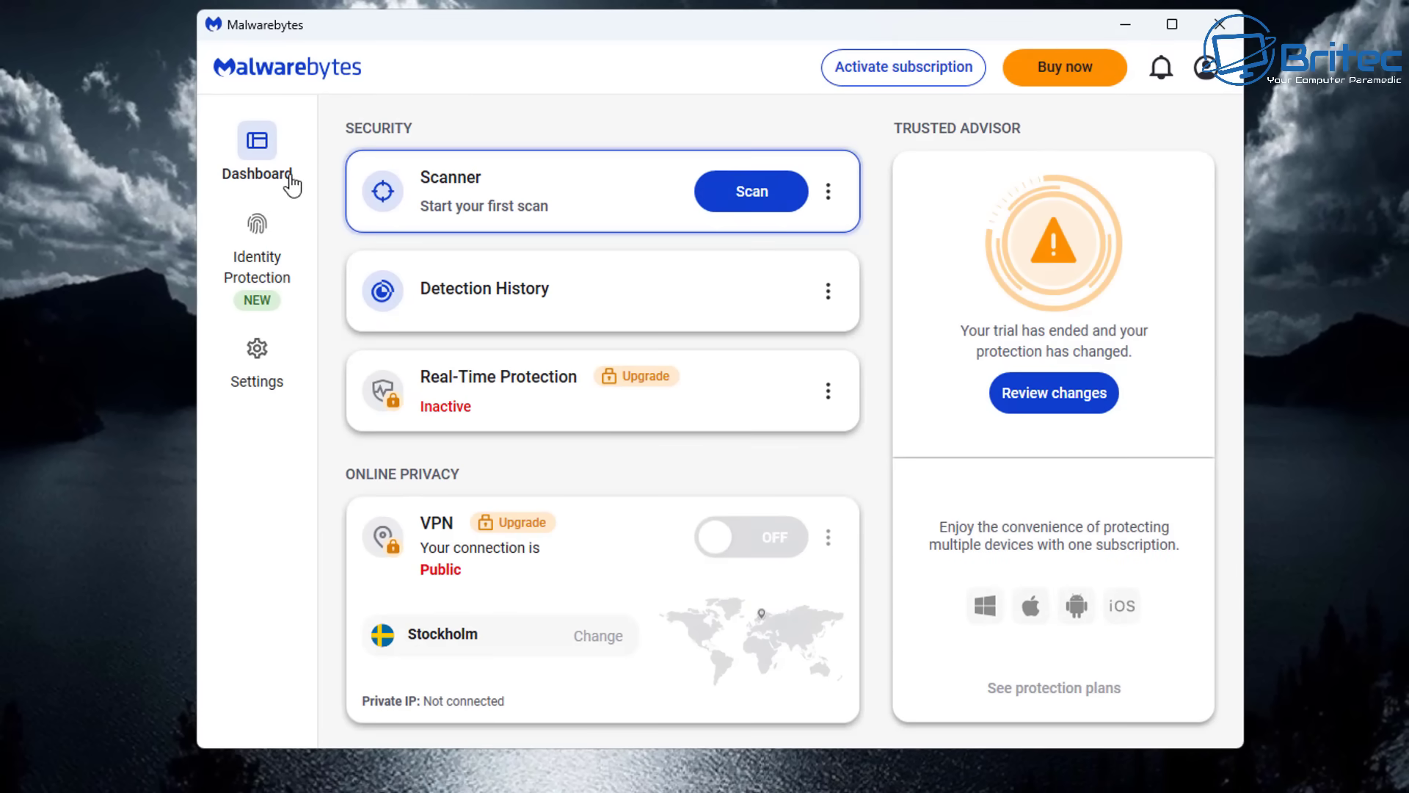
# Review the General and Scan and detections settings, then return to the Identity Protection page
pyautogui.click(246, 271)
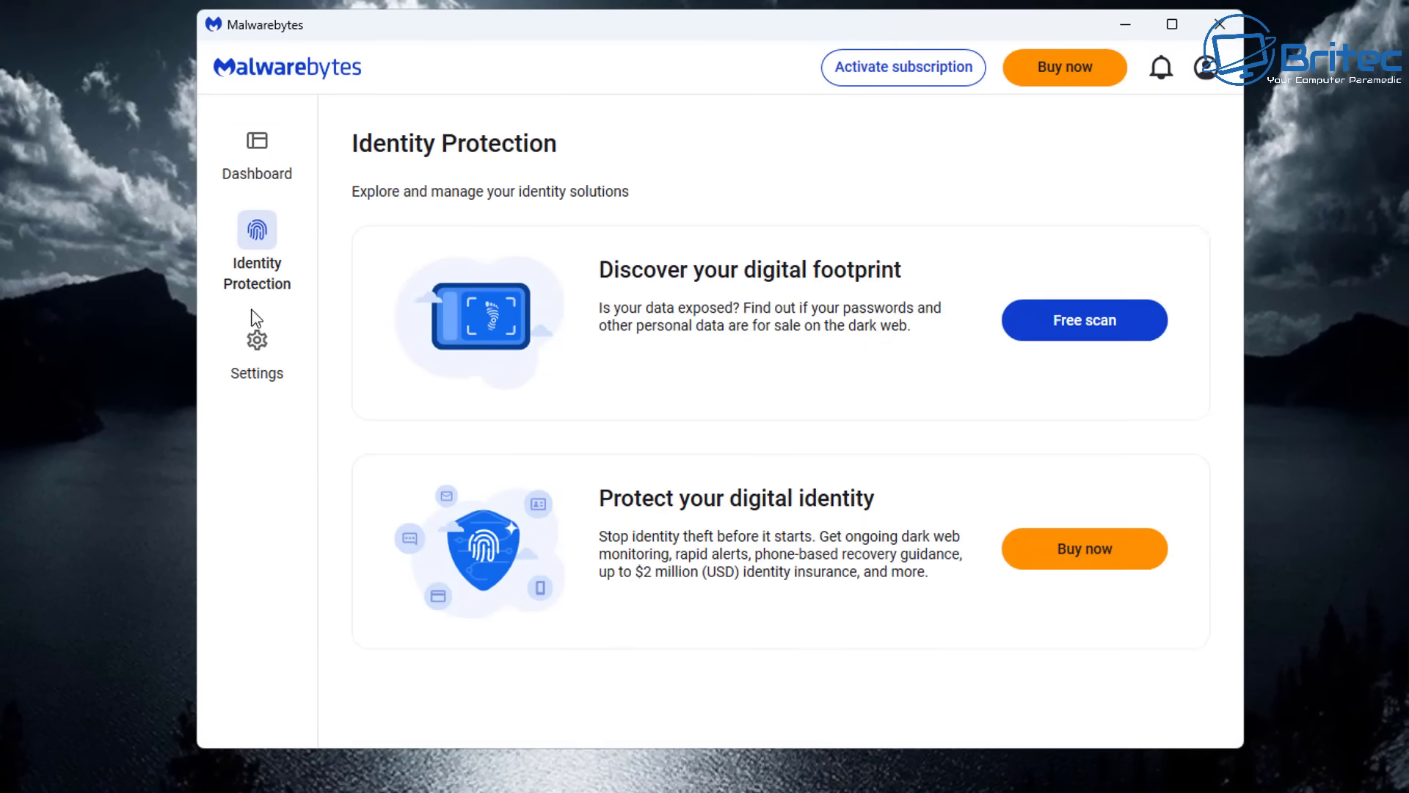
pyautogui.click(255, 360)
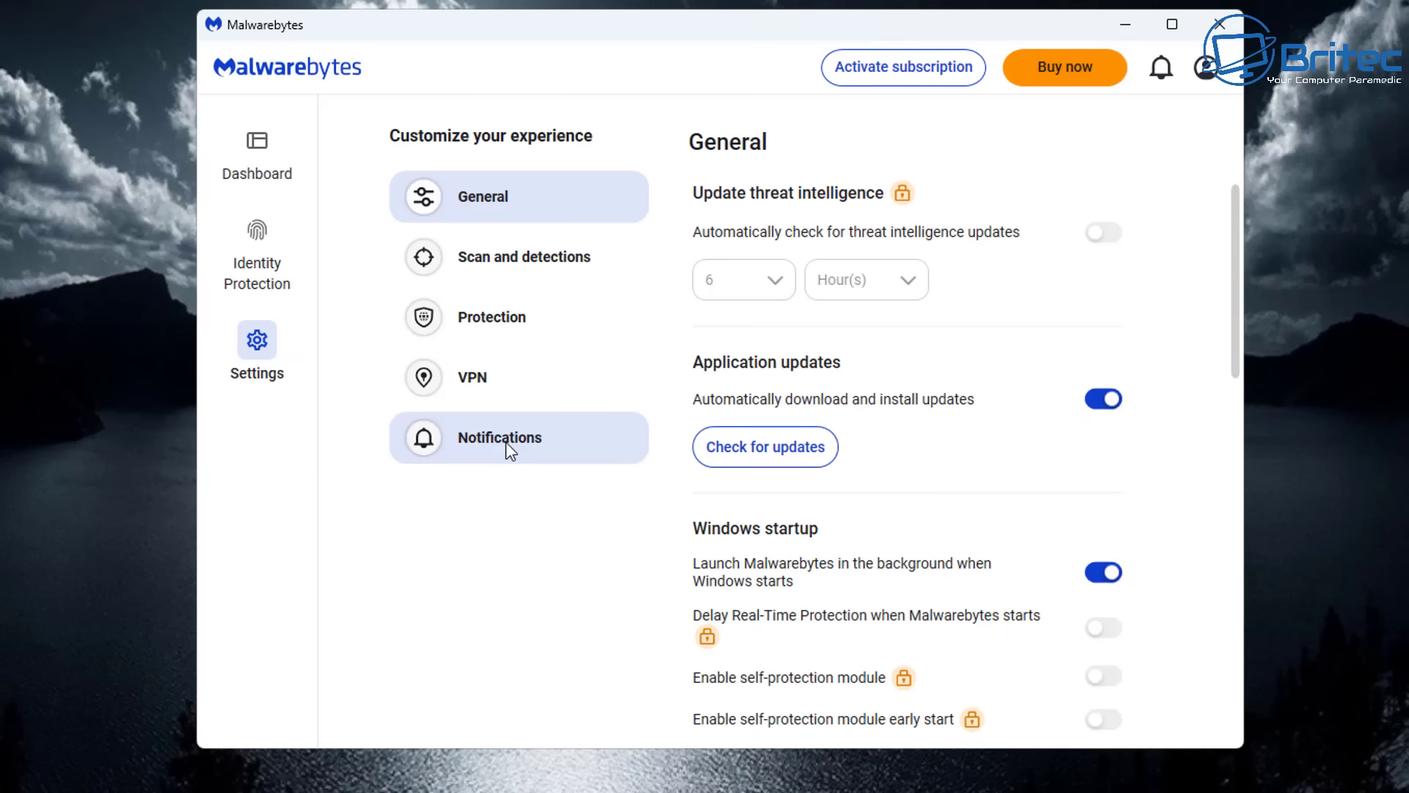
pyautogui.scroll(-3, 991, 451)
pyautogui.scroll(-4, 989, 455)
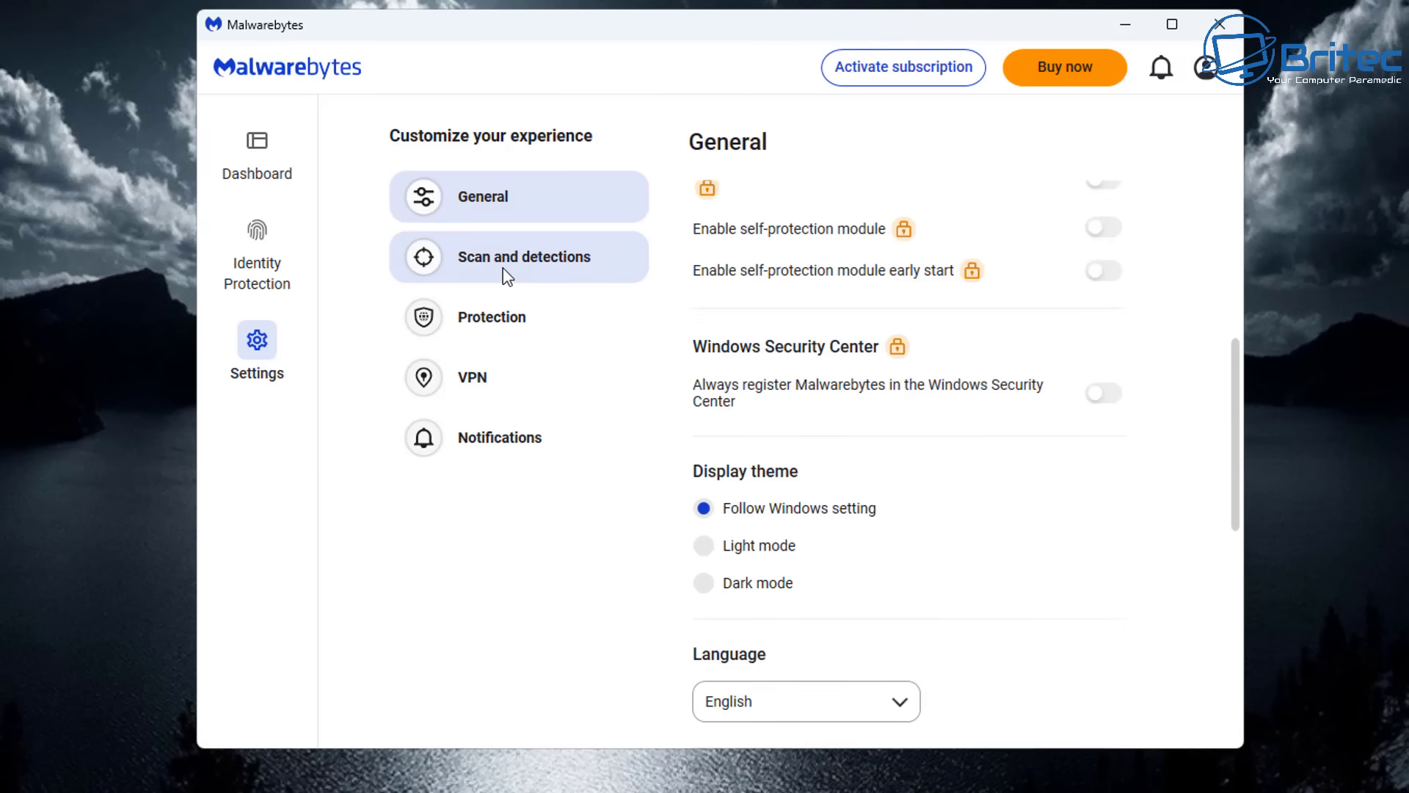
pyautogui.click(525, 275)
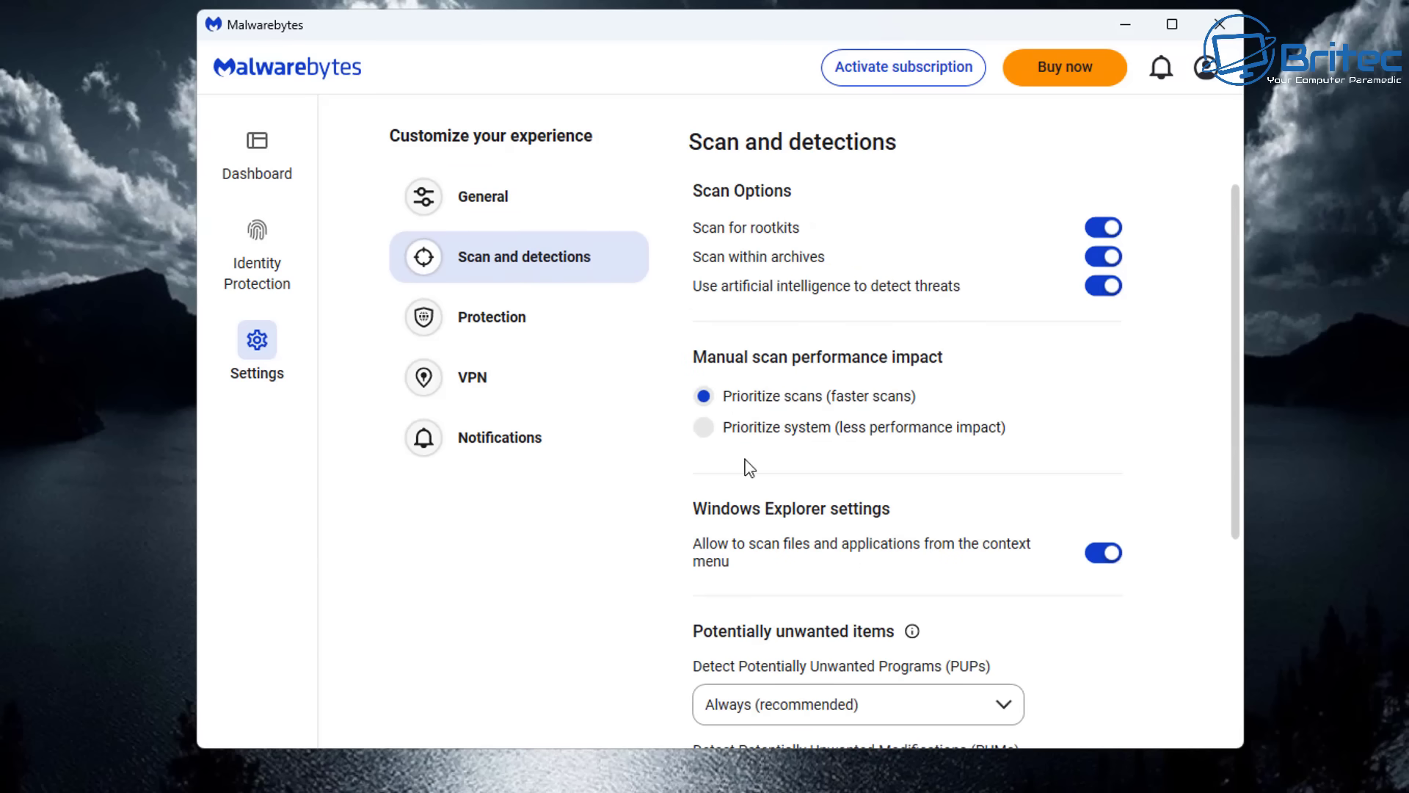
pyautogui.scroll(-3, 792, 558)
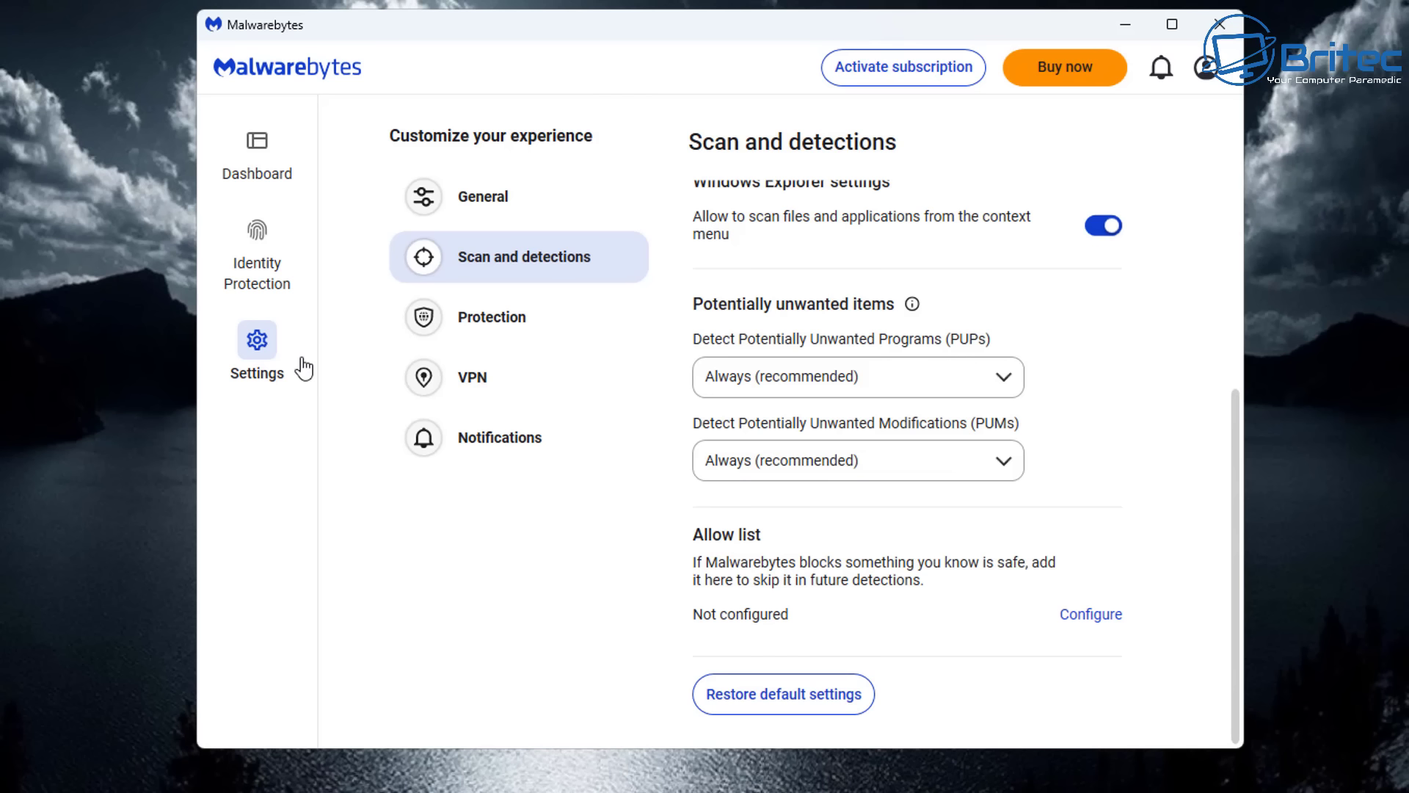
pyautogui.click(245, 264)
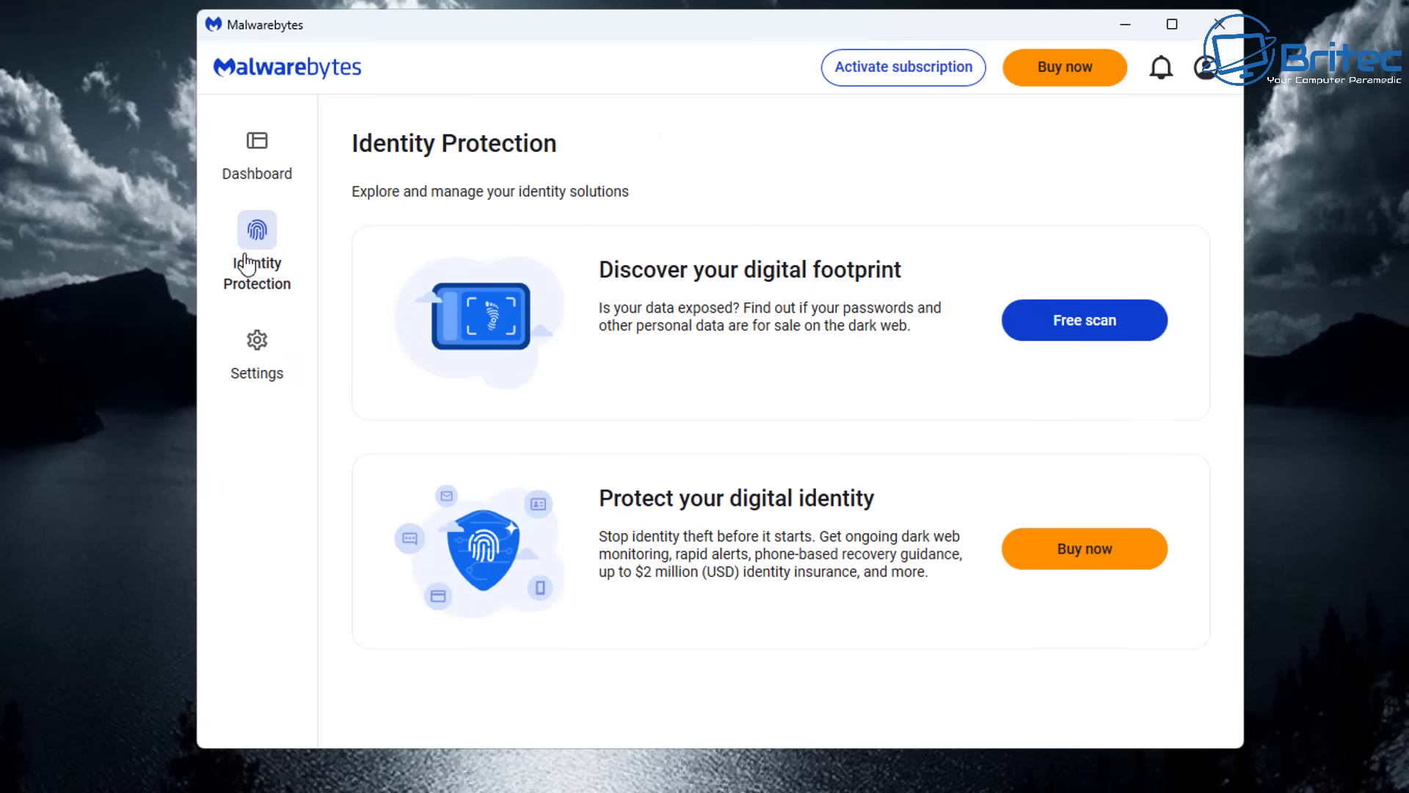
# Close Malwarebytes, run the AdwCleaner download from its official page, and approve the UAC prompt
pyautogui.click(1220, 24)
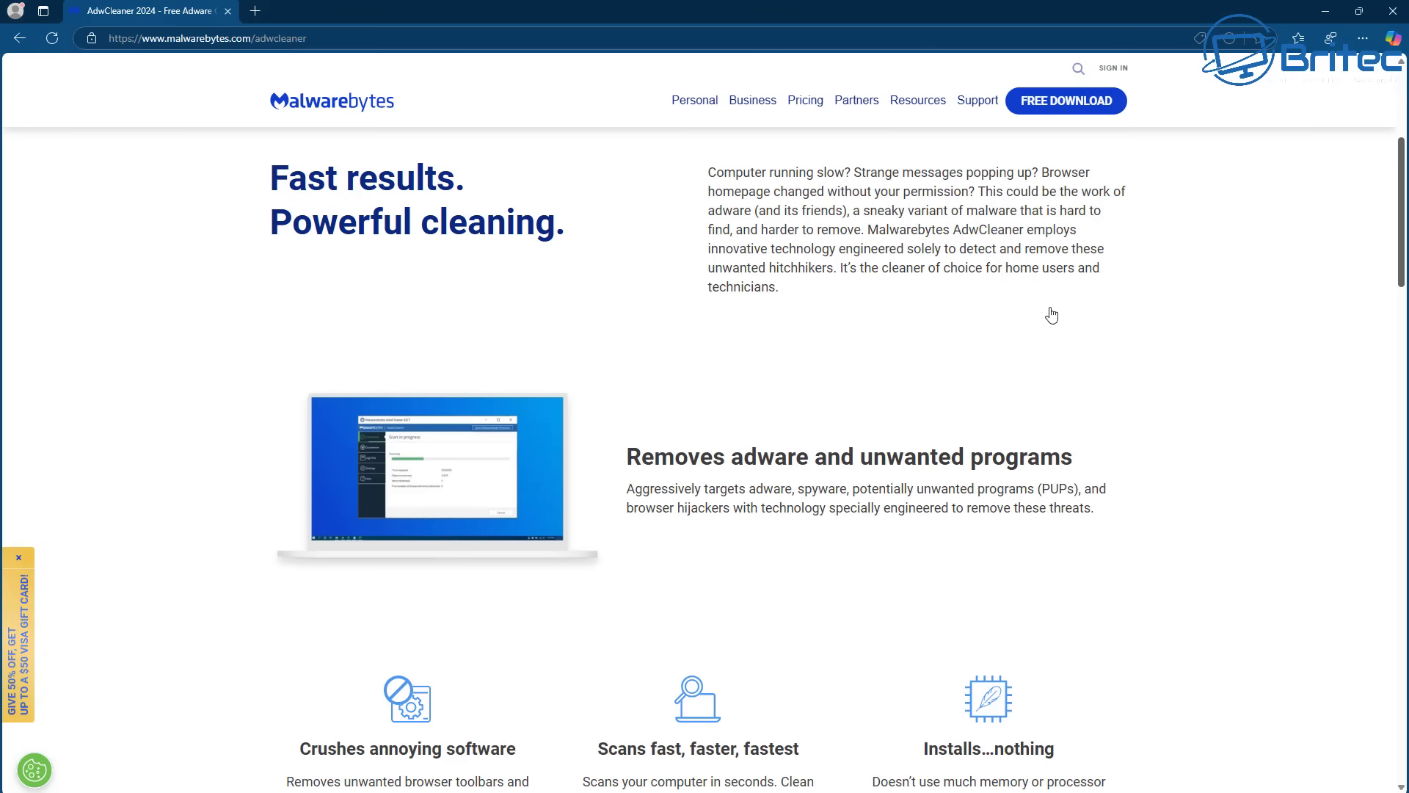
pyautogui.middleClick(1284, 313)
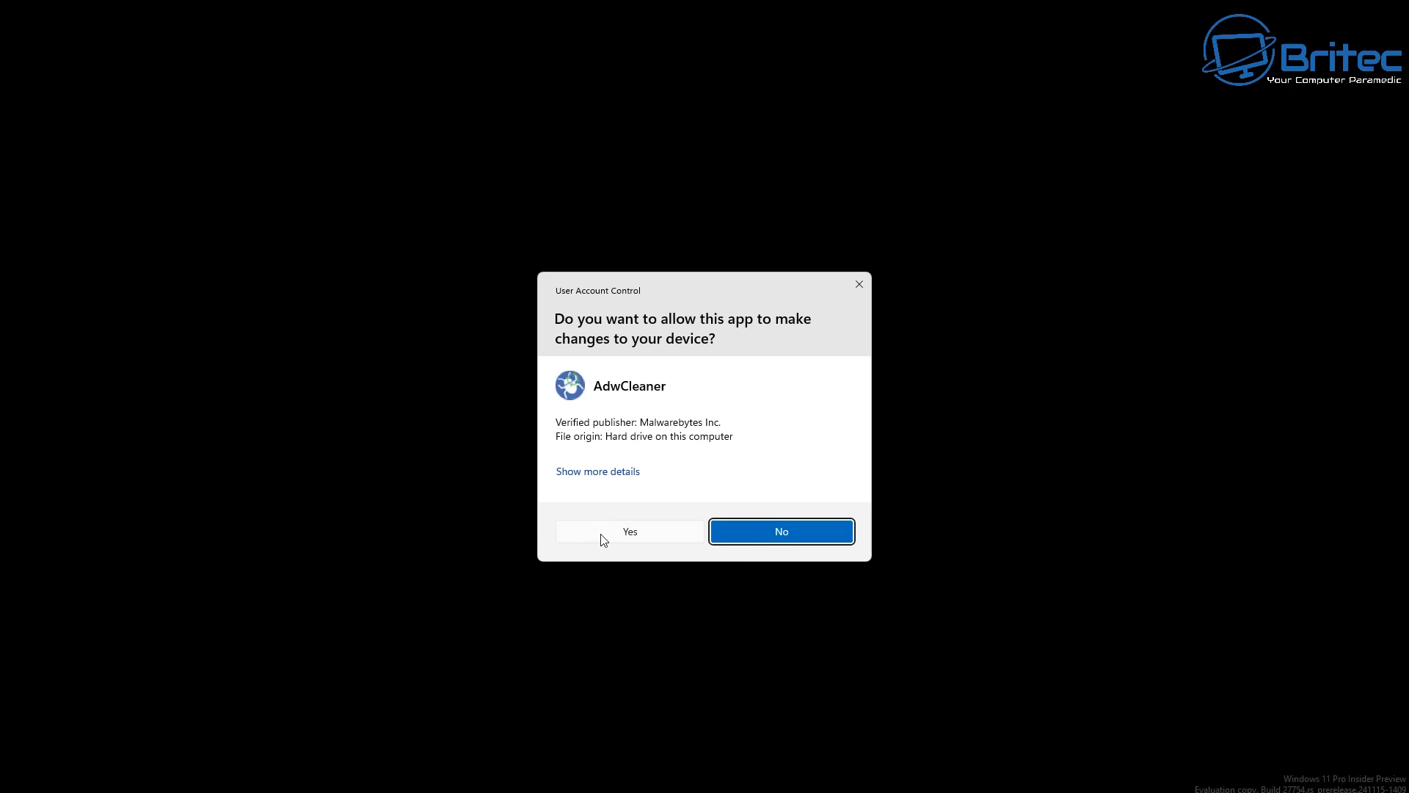
pyautogui.click(617, 534)
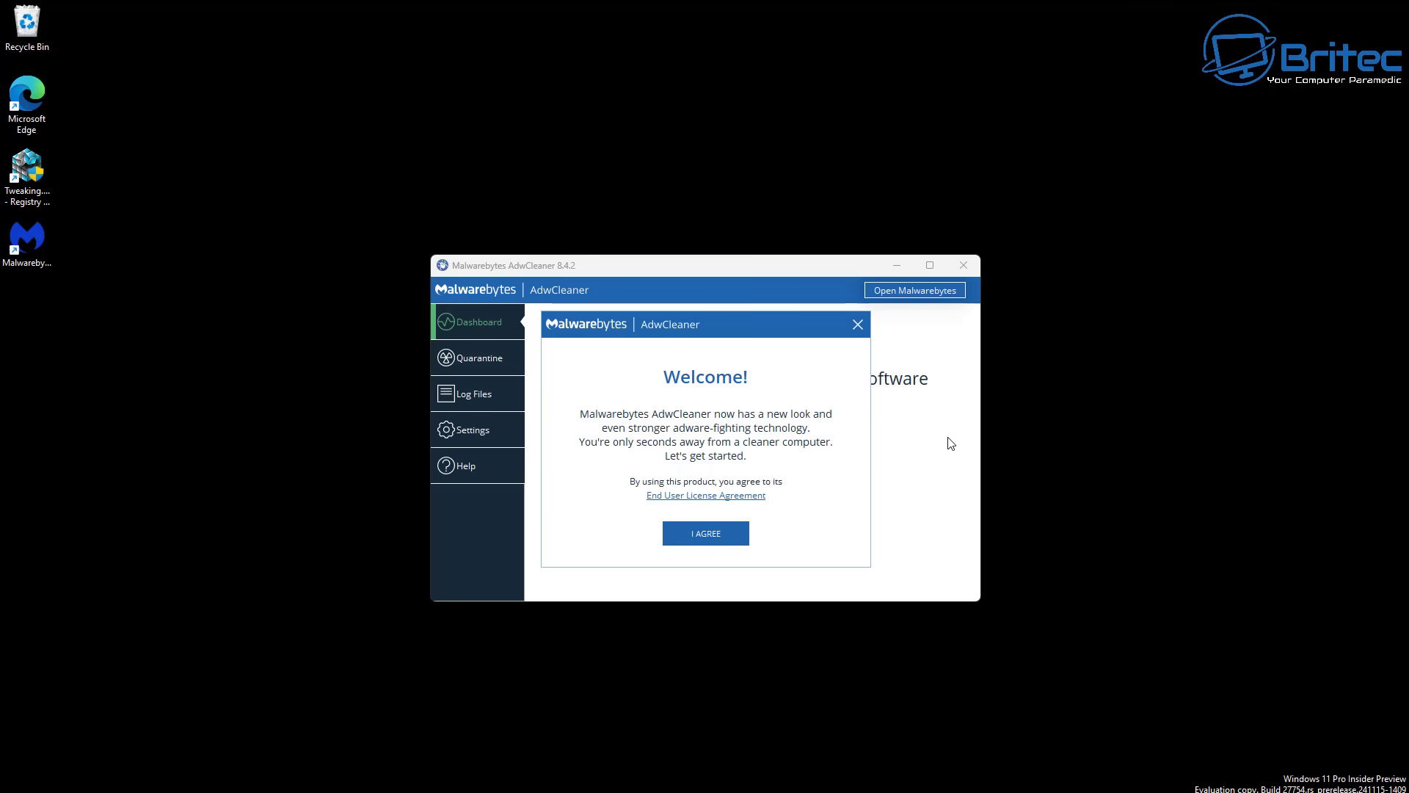
# Accept the AdwCleaner licence agreement and look through the Application settings tab
pyautogui.click(712, 533)
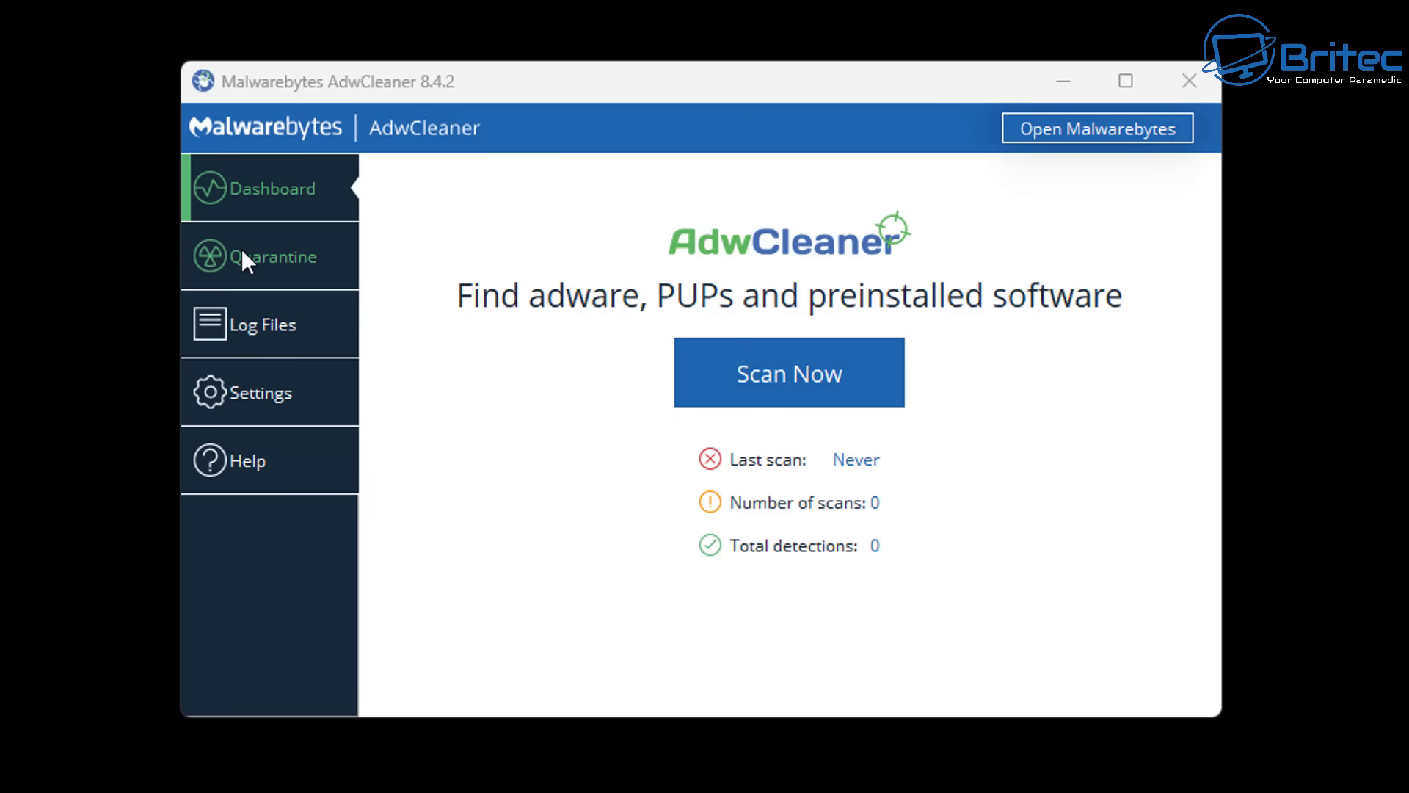
pyautogui.click(262, 384)
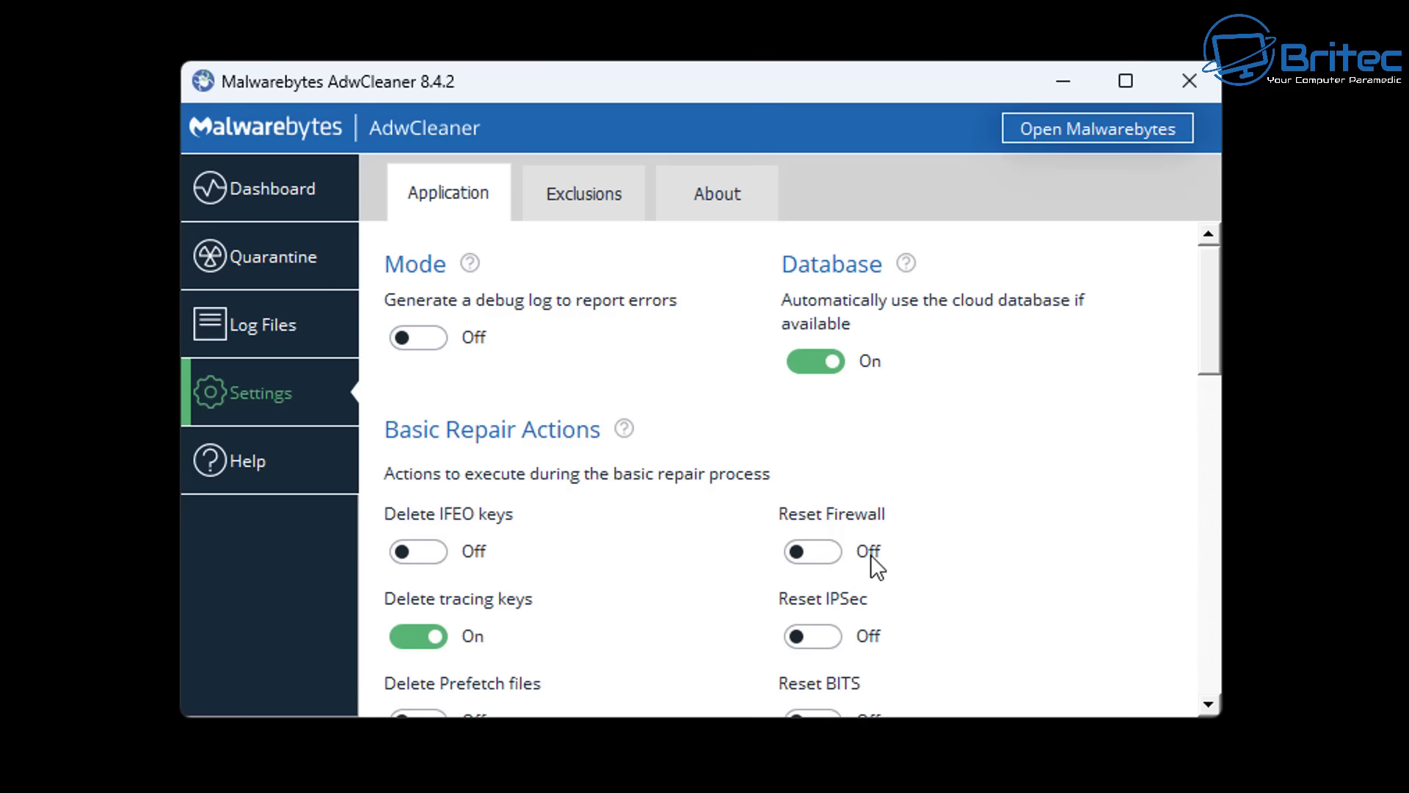
pyautogui.scroll(-3, 871, 554)
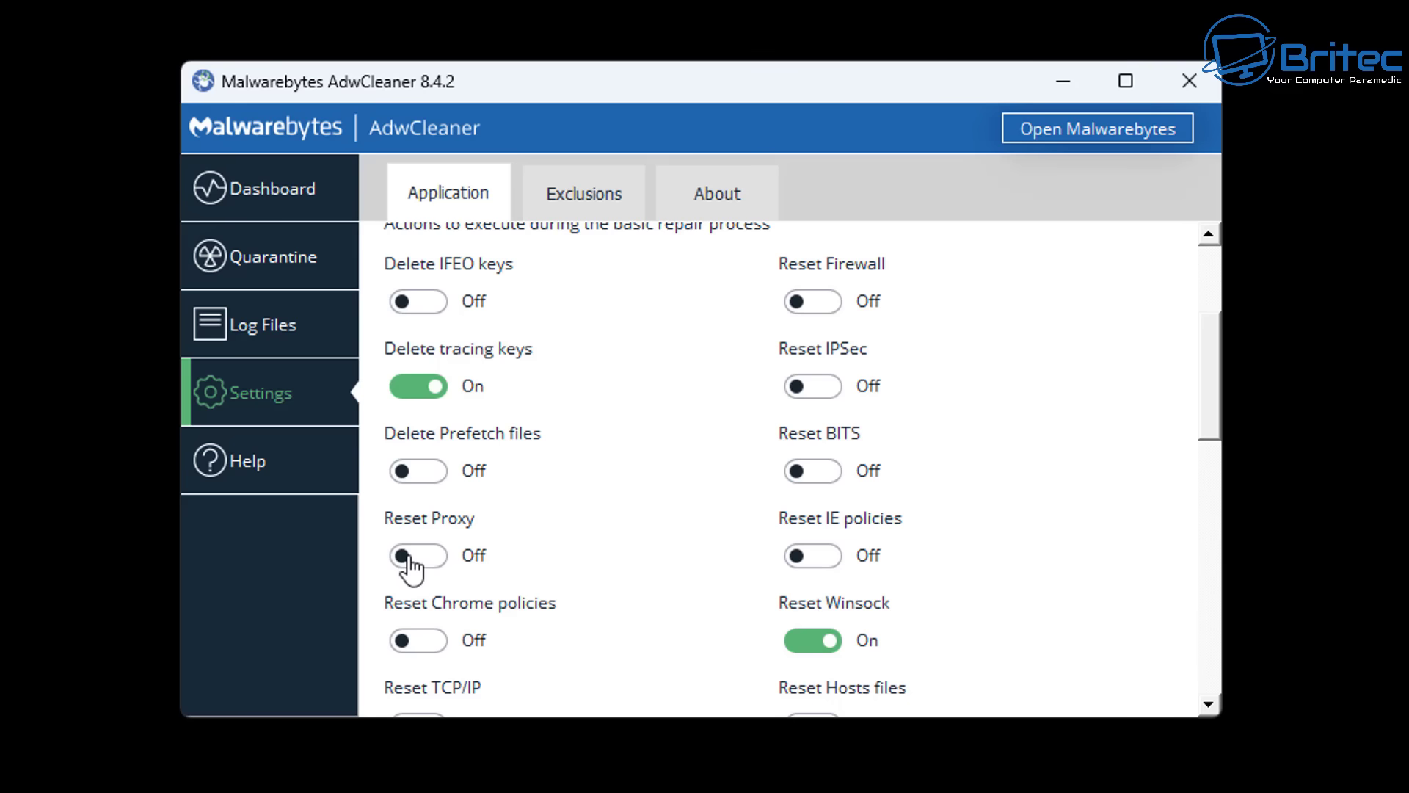
pyautogui.scroll(-3, 411, 565)
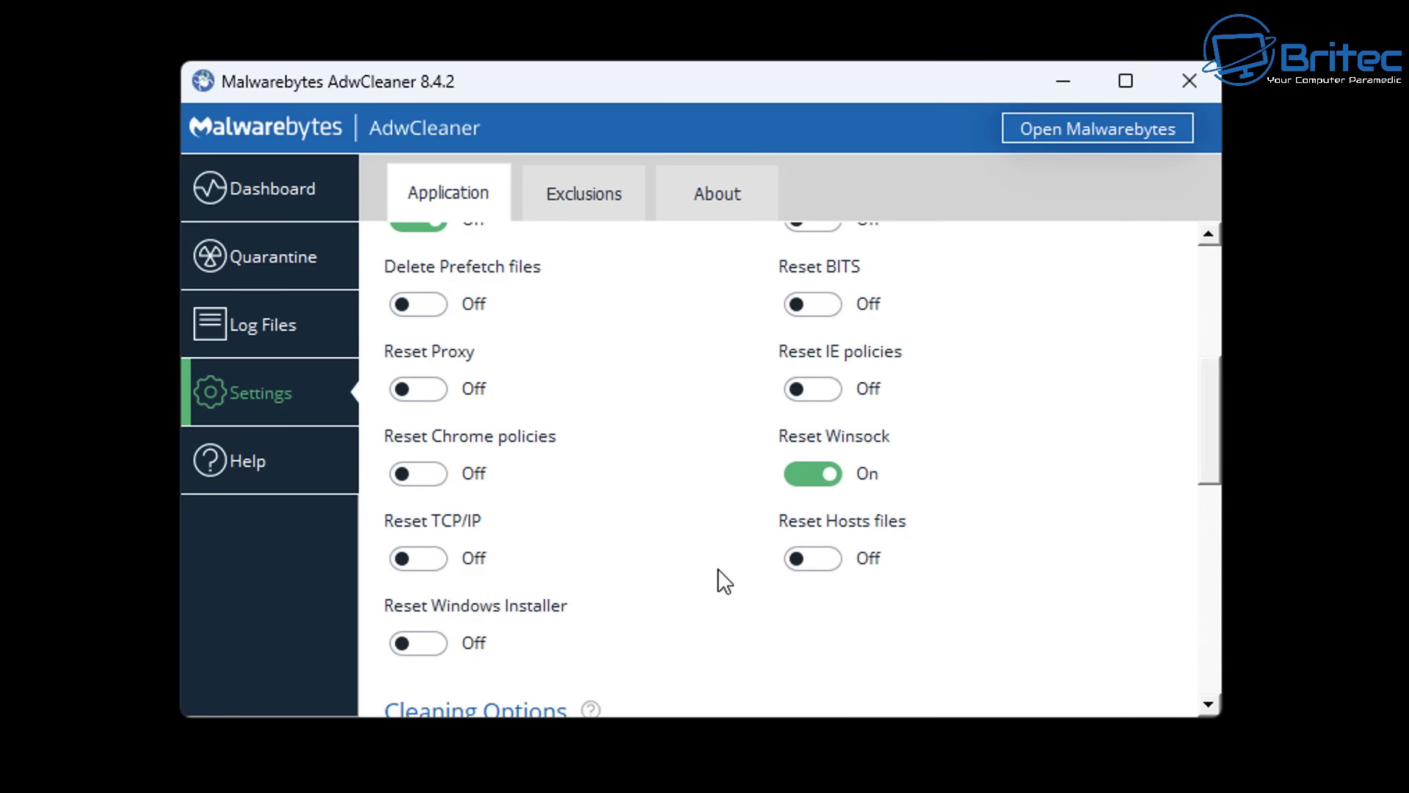
pyautogui.scroll(-4, 957, 576)
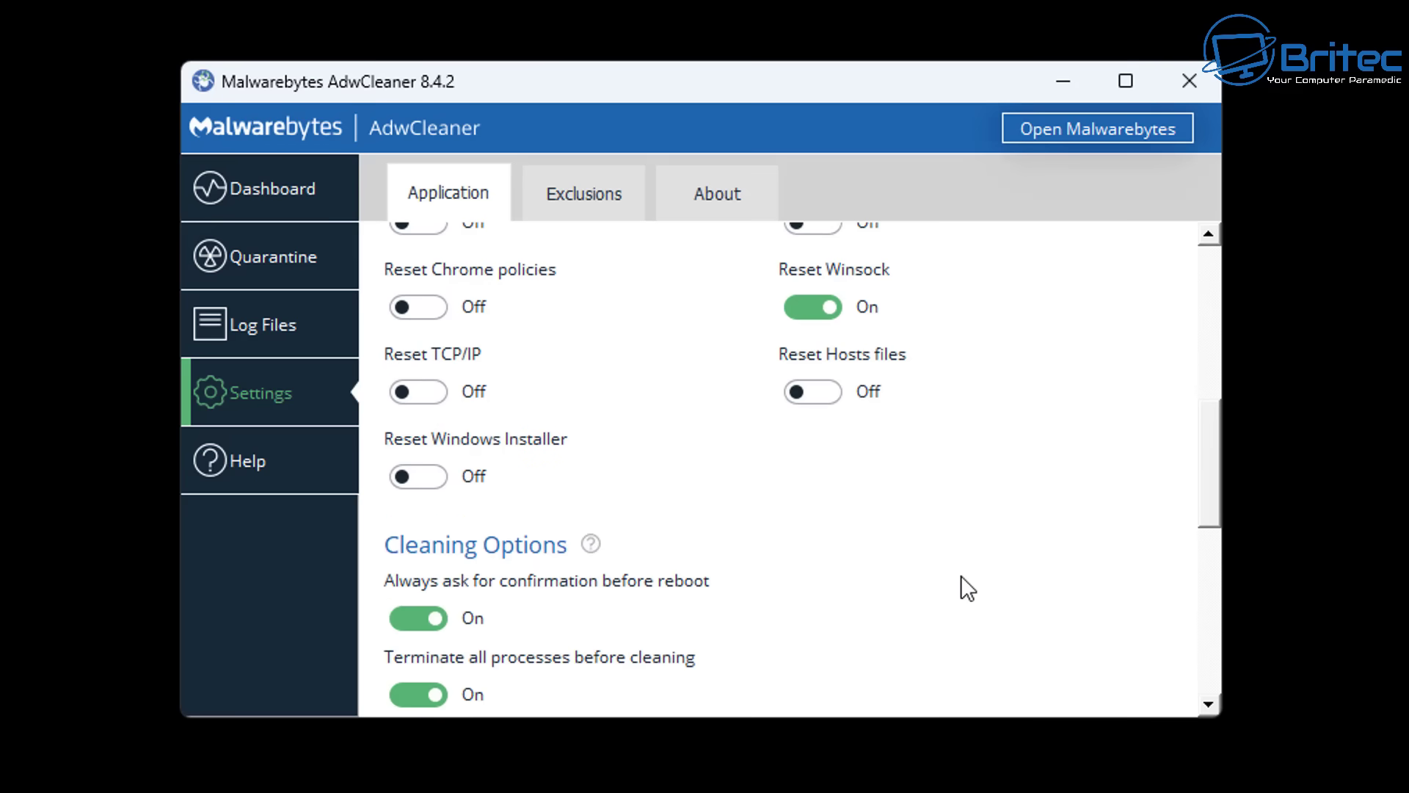
pyautogui.scroll(-4, 964, 588)
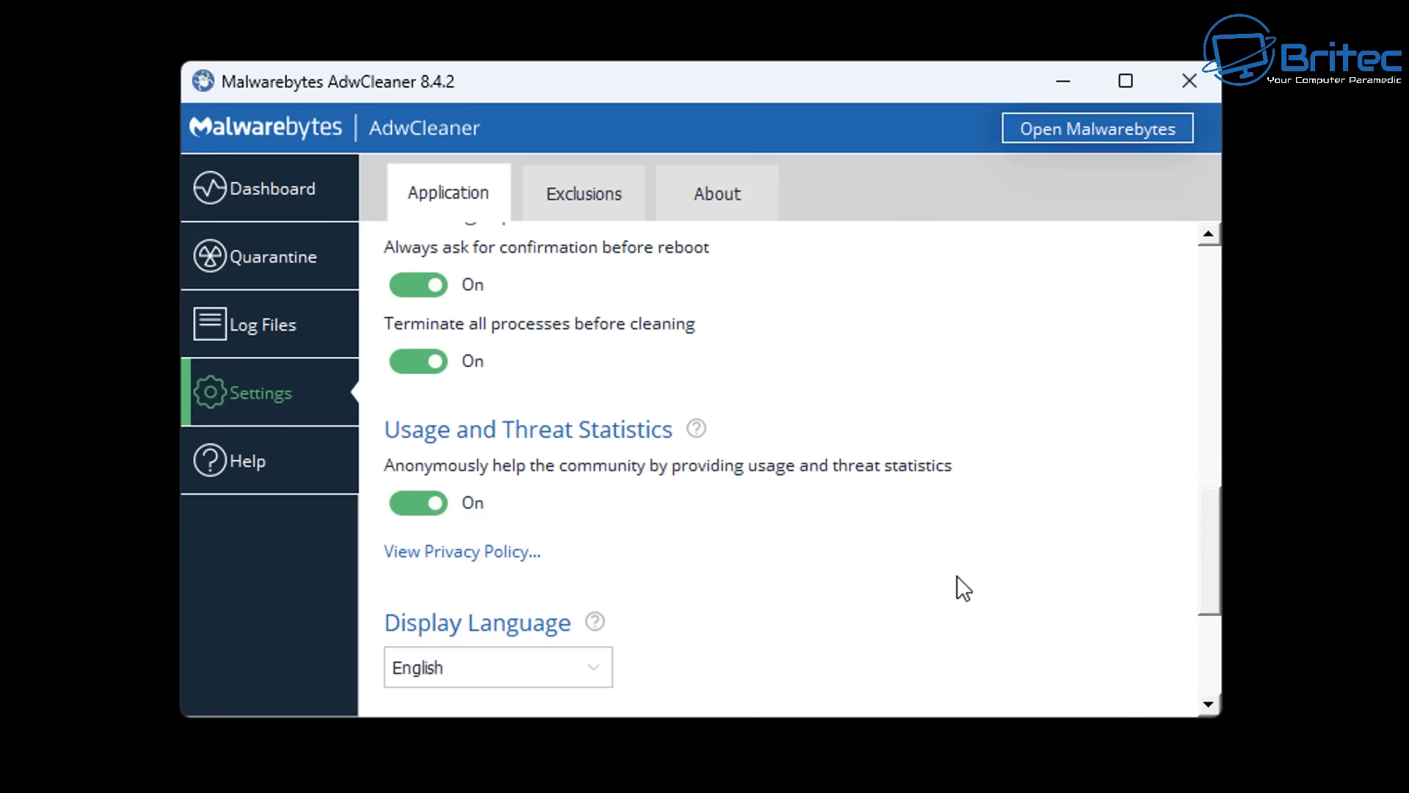
pyautogui.scroll(-4, 964, 588)
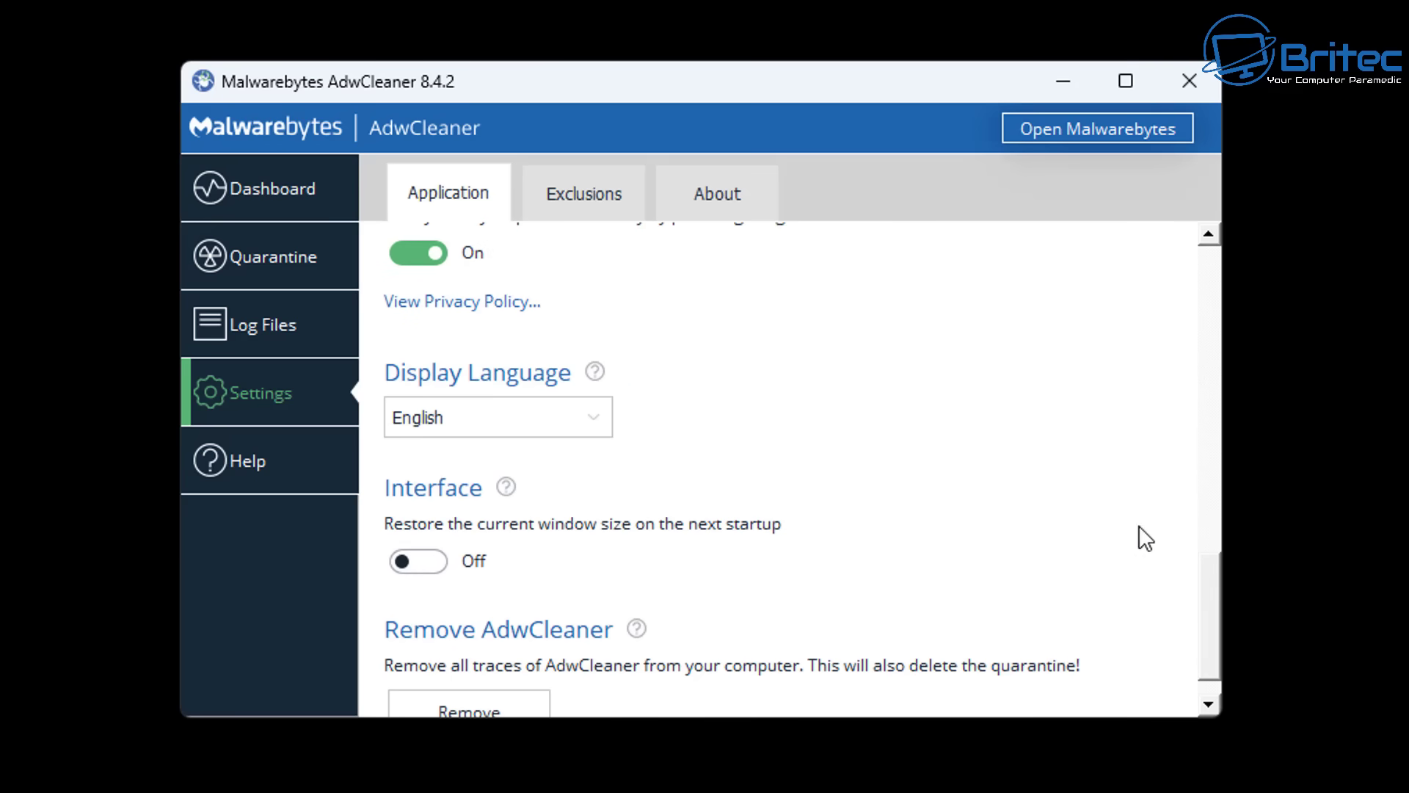
pyautogui.moveTo(1208, 629); pyautogui.dragTo(1204, 308)
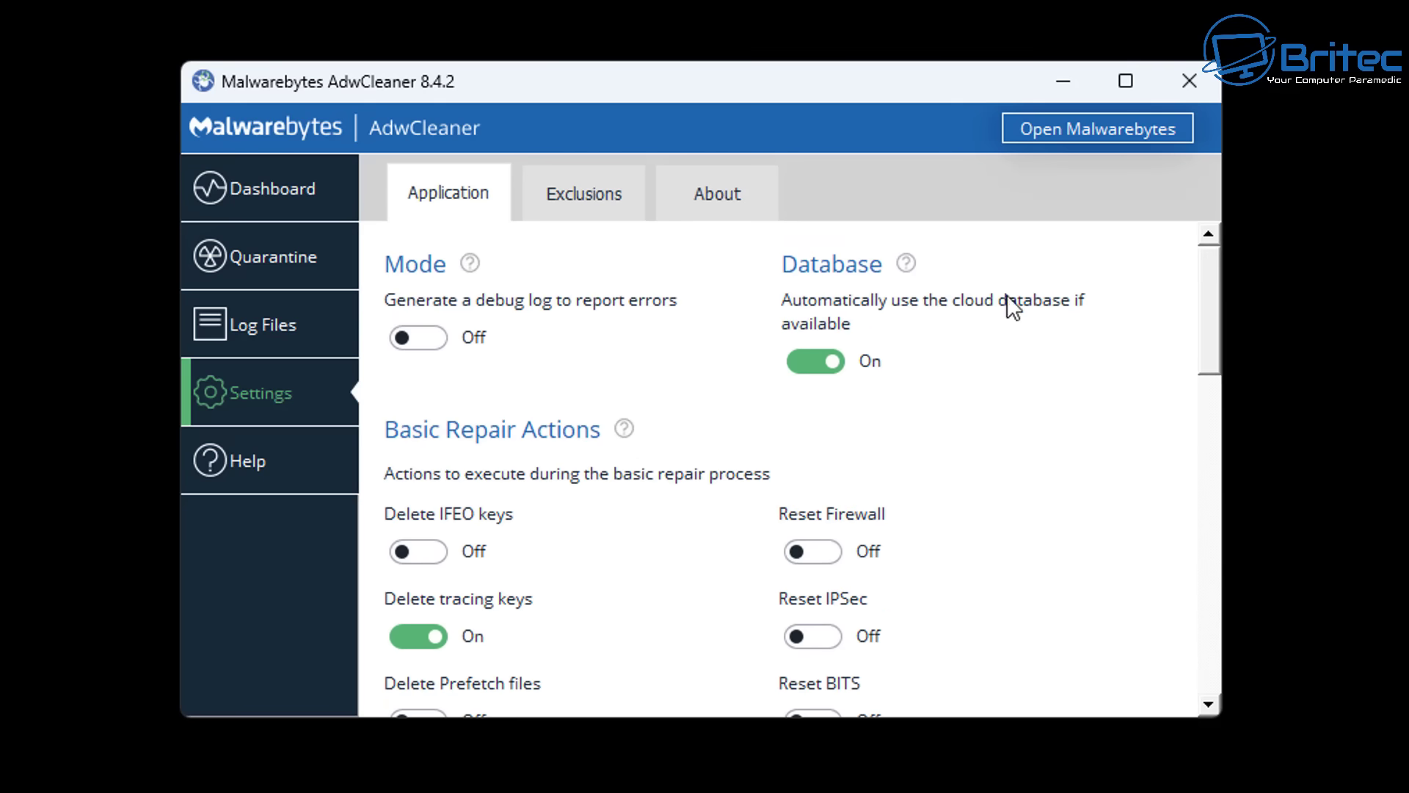
# View the Exclusions and About tabs, then go back to the Dashboard
pyautogui.click(561, 202)
pyautogui.click(715, 202)
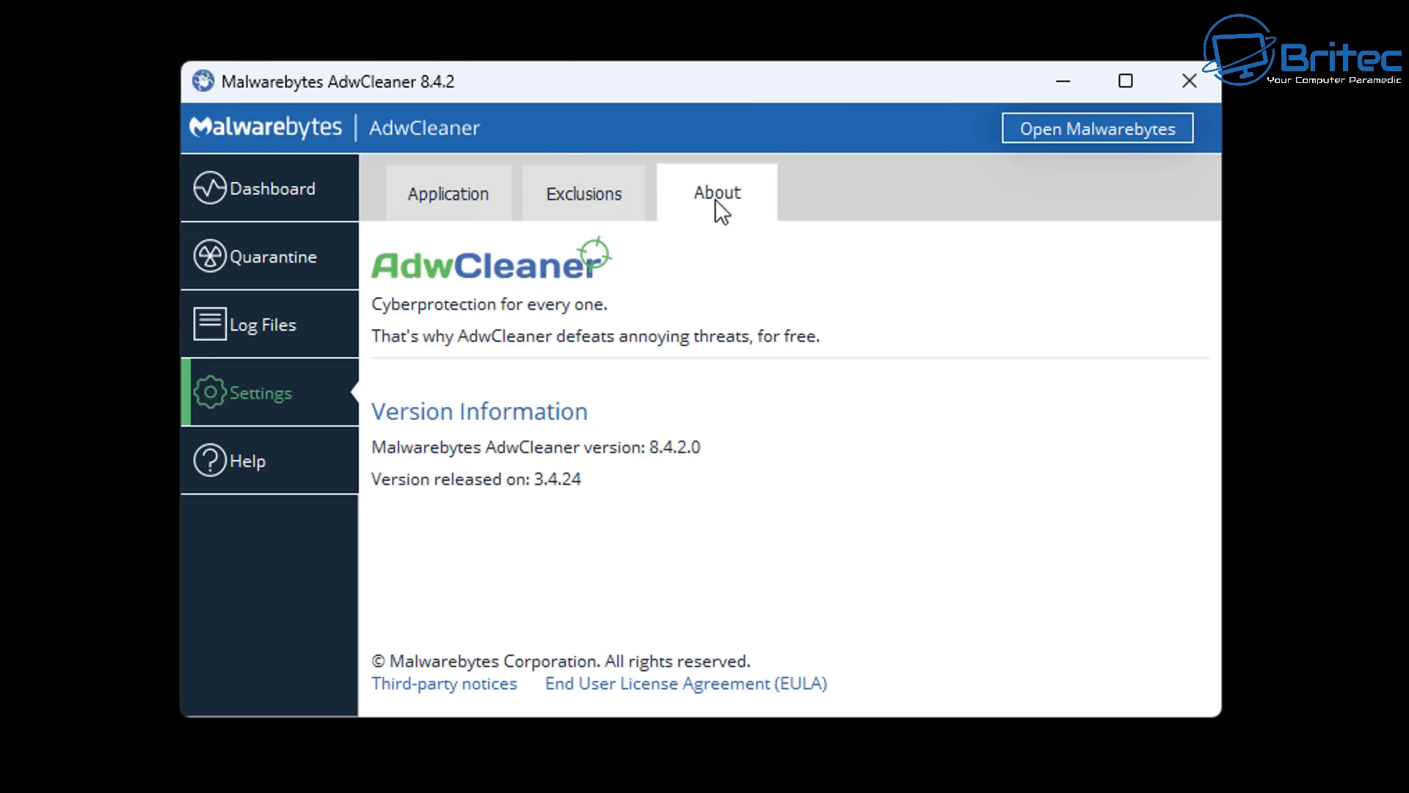
pyautogui.click(306, 199)
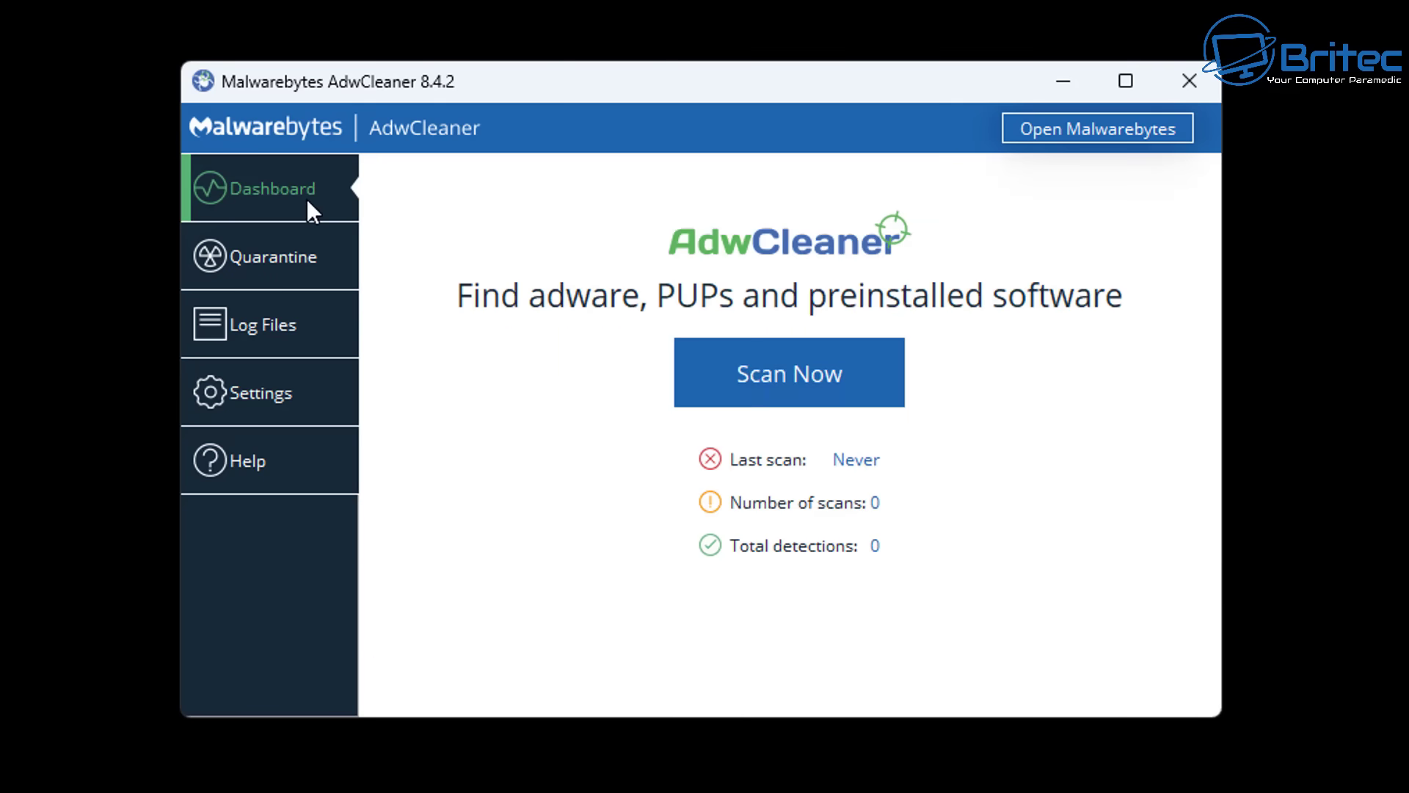
# Run AdwCleaner's Scan Now for adware, PUPs and preinstalled software
pyautogui.click(817, 389)
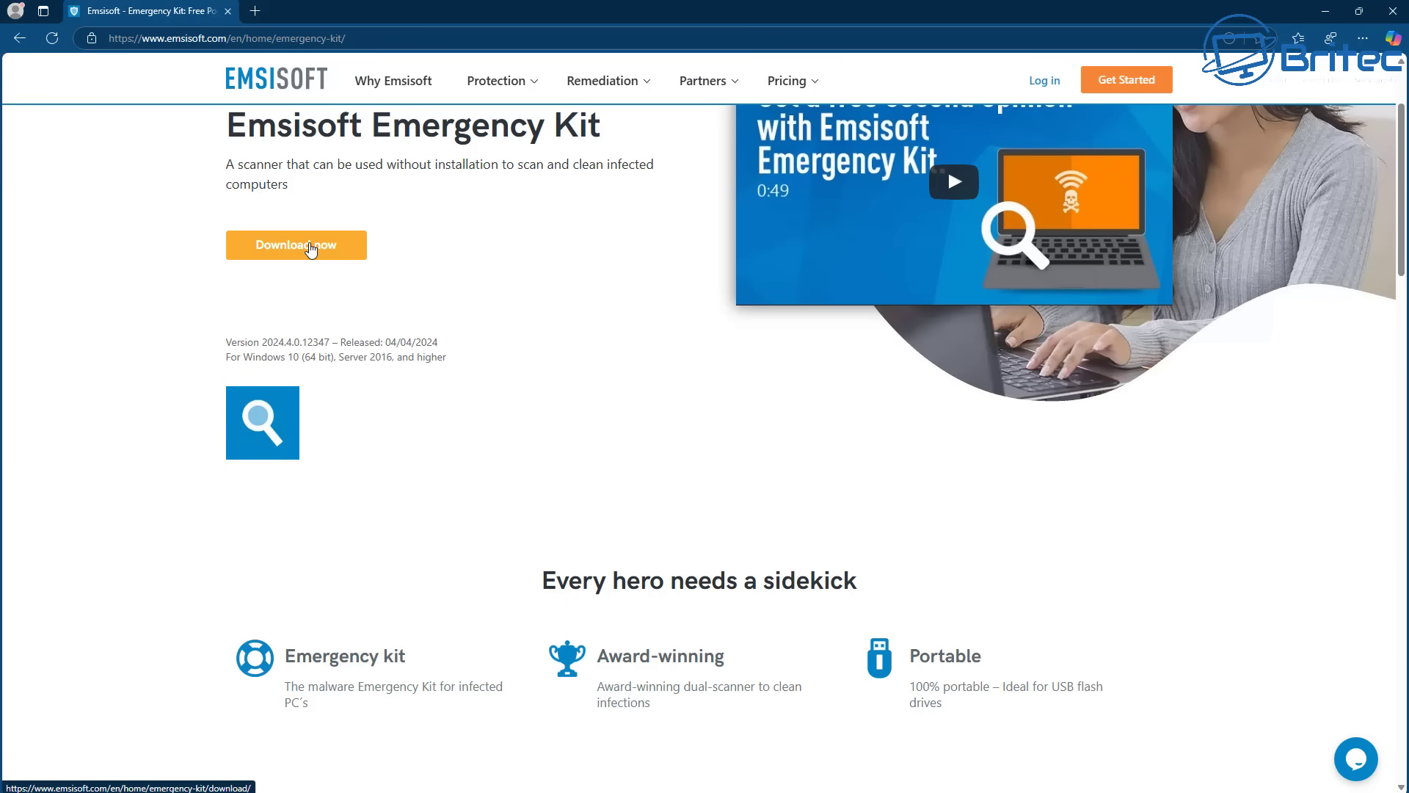
# Download and run the Emsisoft Emergency Kit, install it to C:\EEK, and accept the EULA
pyautogui.click(311, 248)
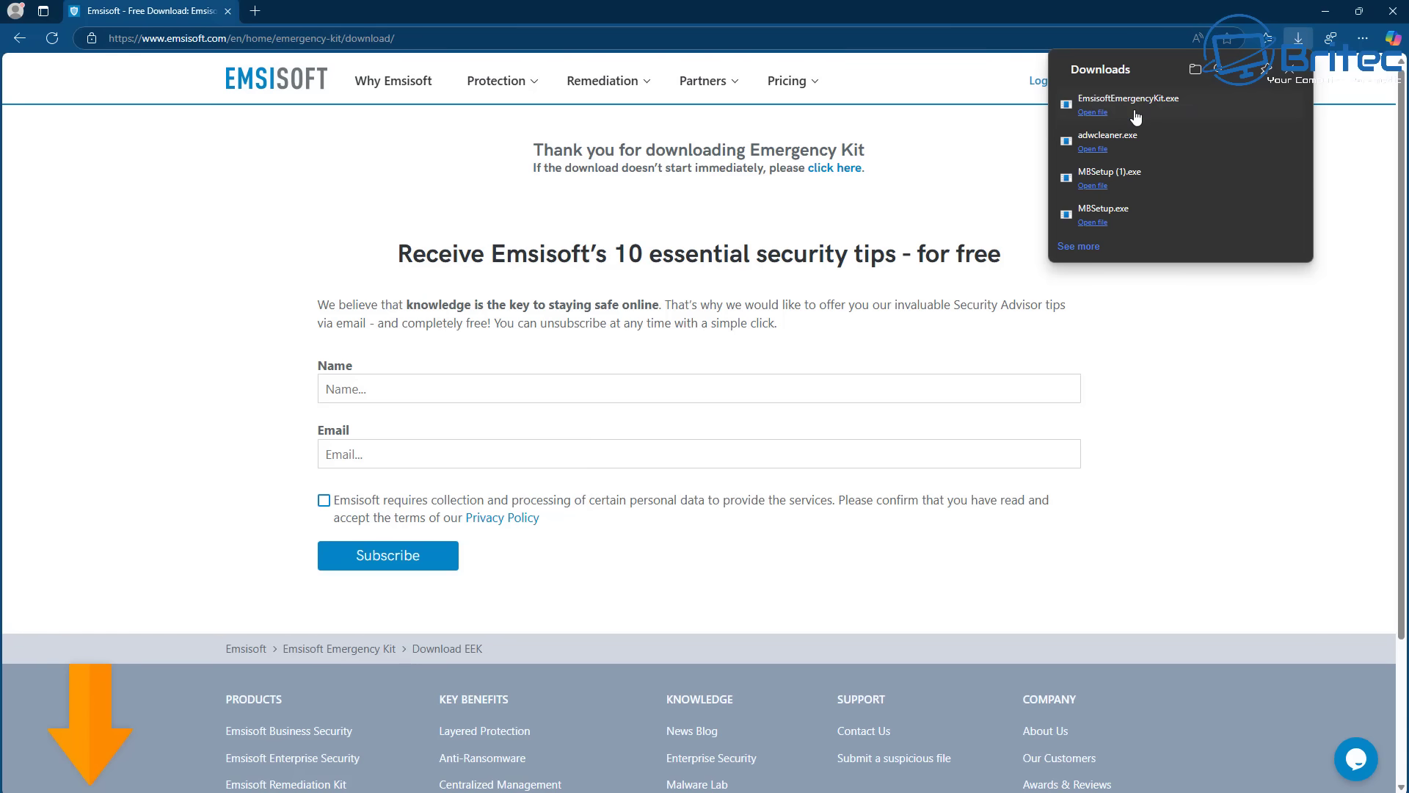
pyautogui.click(1325, 12)
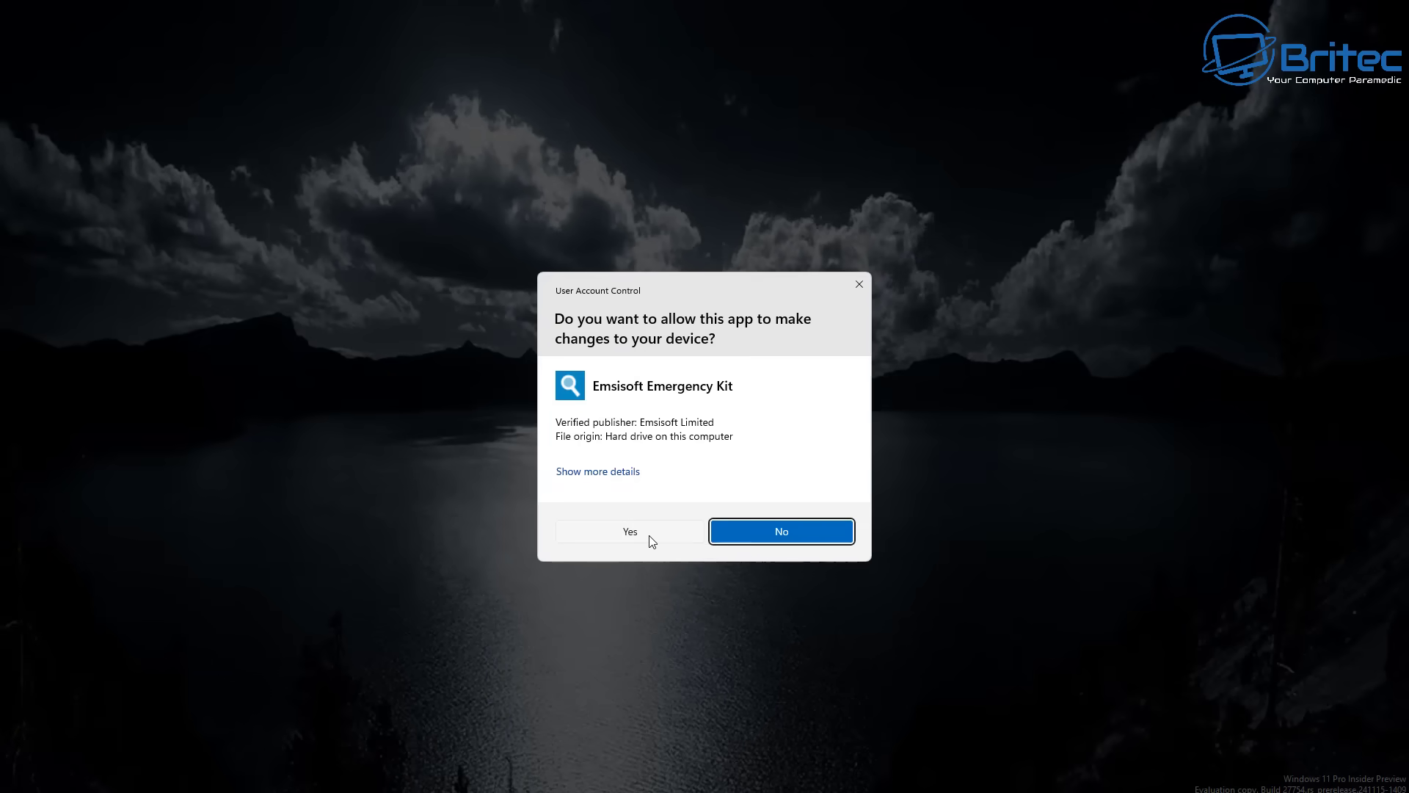
pyautogui.click(650, 538)
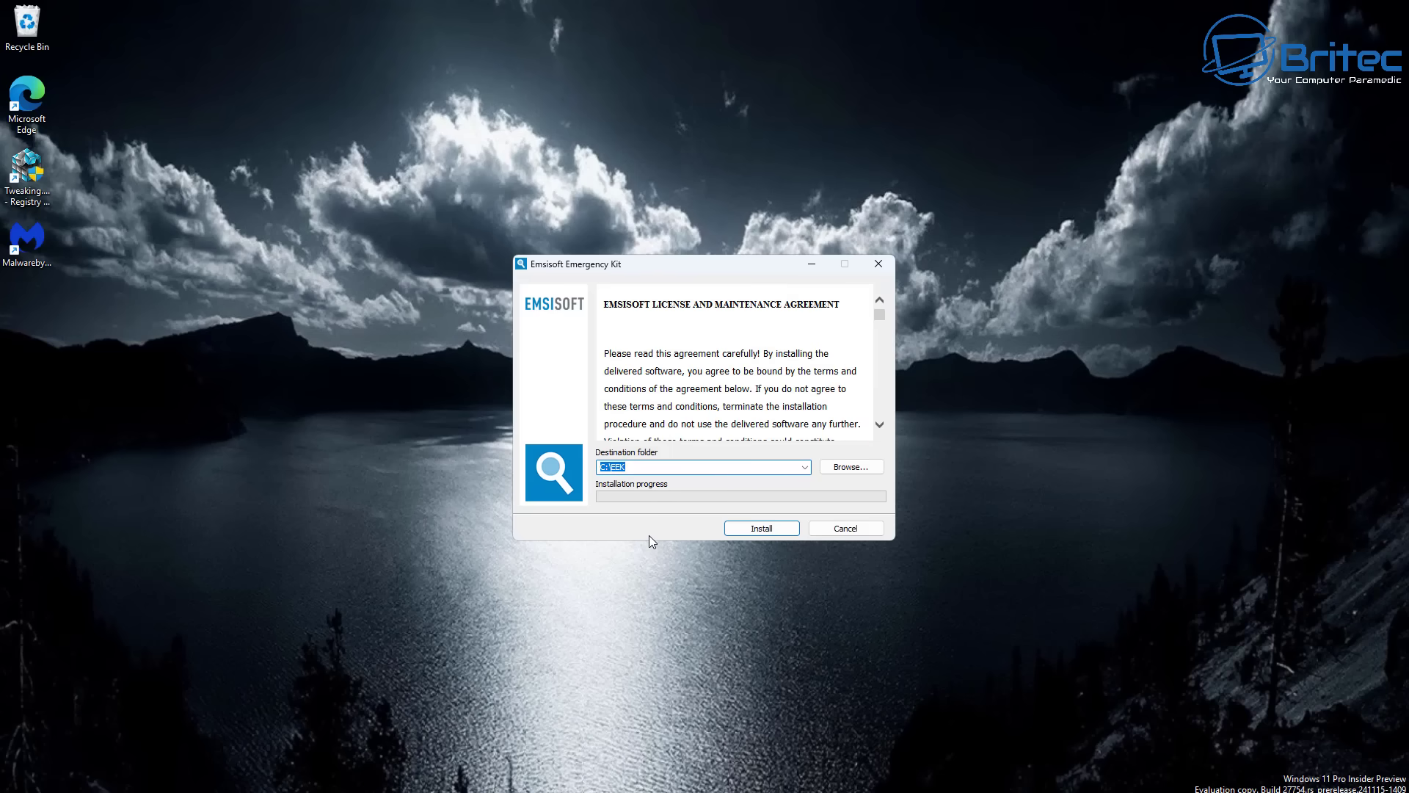
pyautogui.click(634, 463)
pyautogui.click(762, 528)
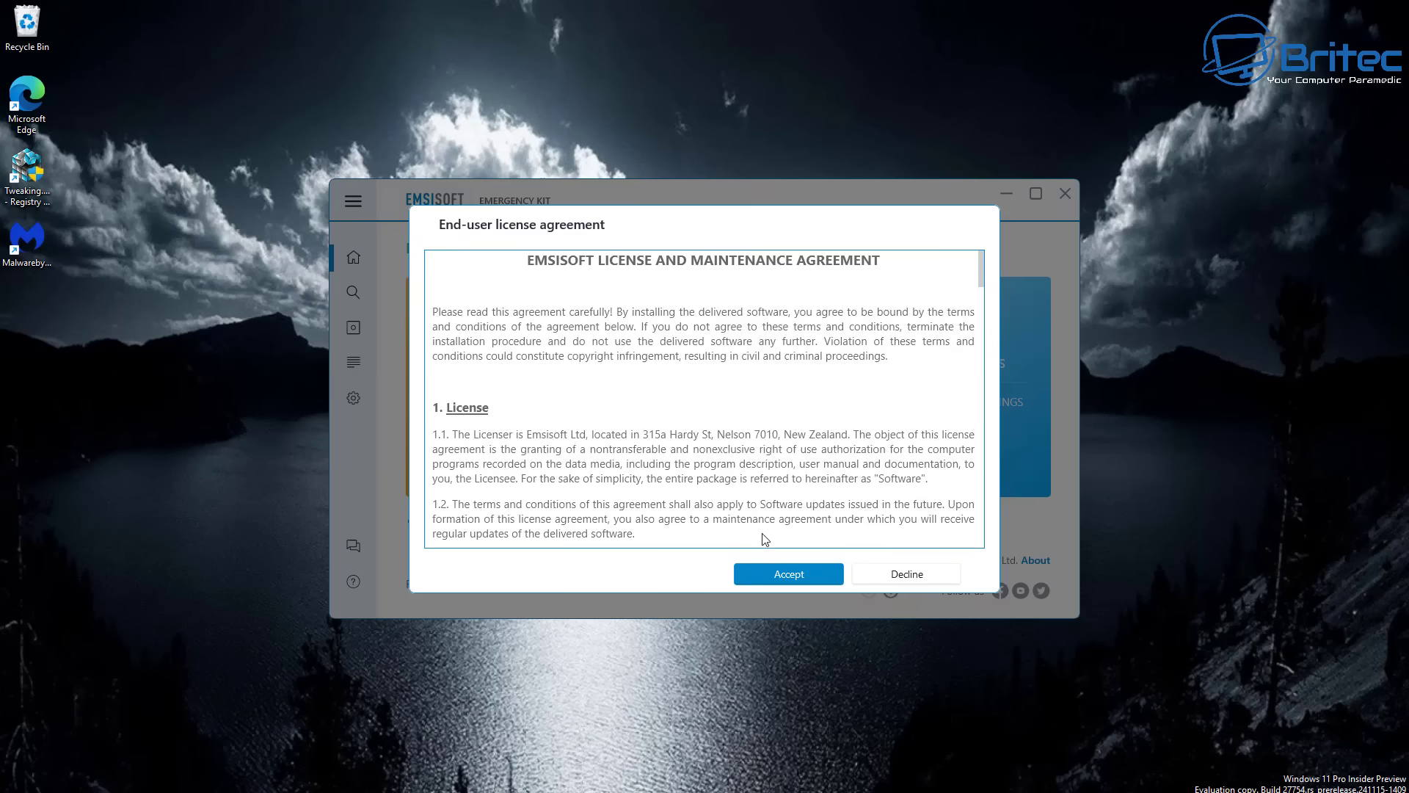
pyautogui.click(762, 577)
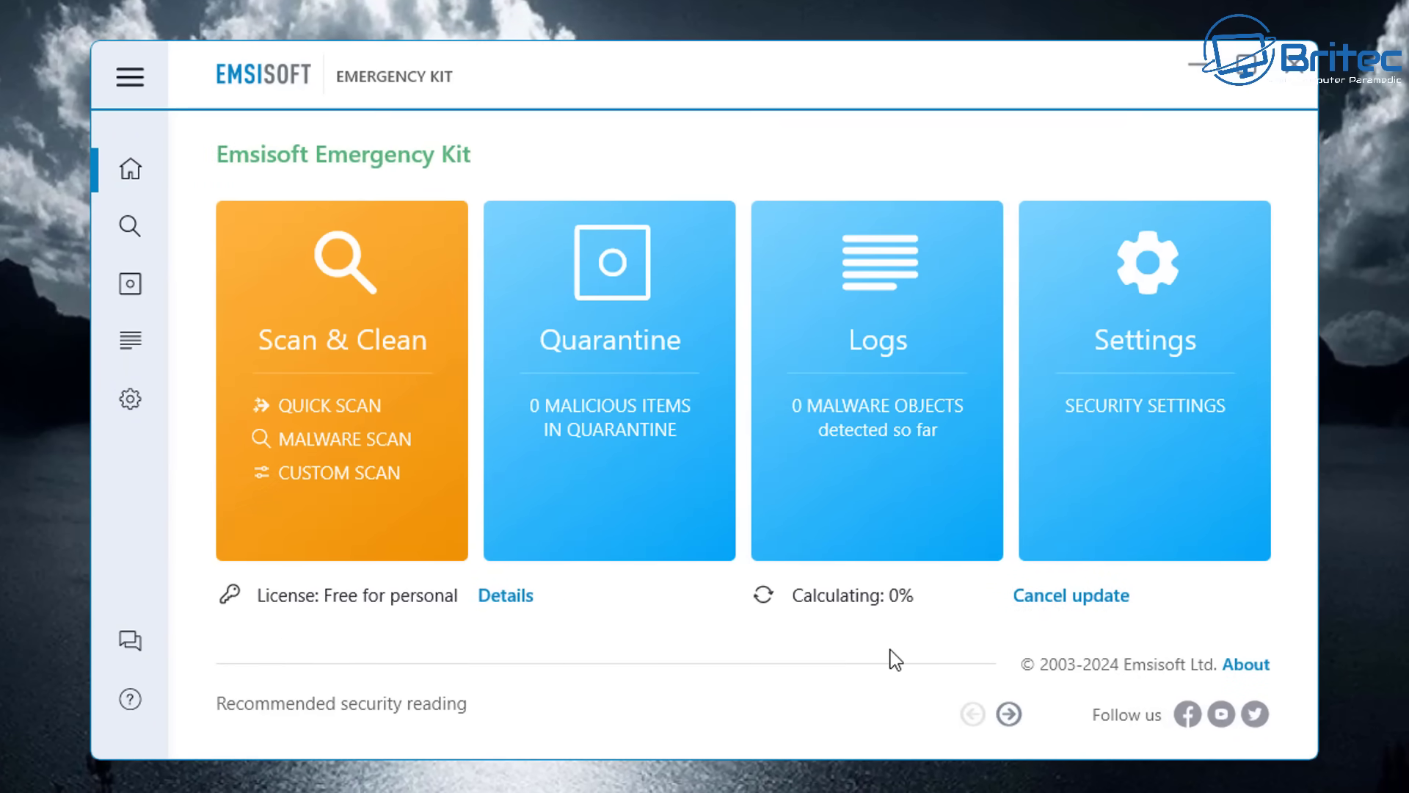
# Review Emsisoft's advanced settings, then start a malware scan from the overview dashboard
pyautogui.click(1130, 494)
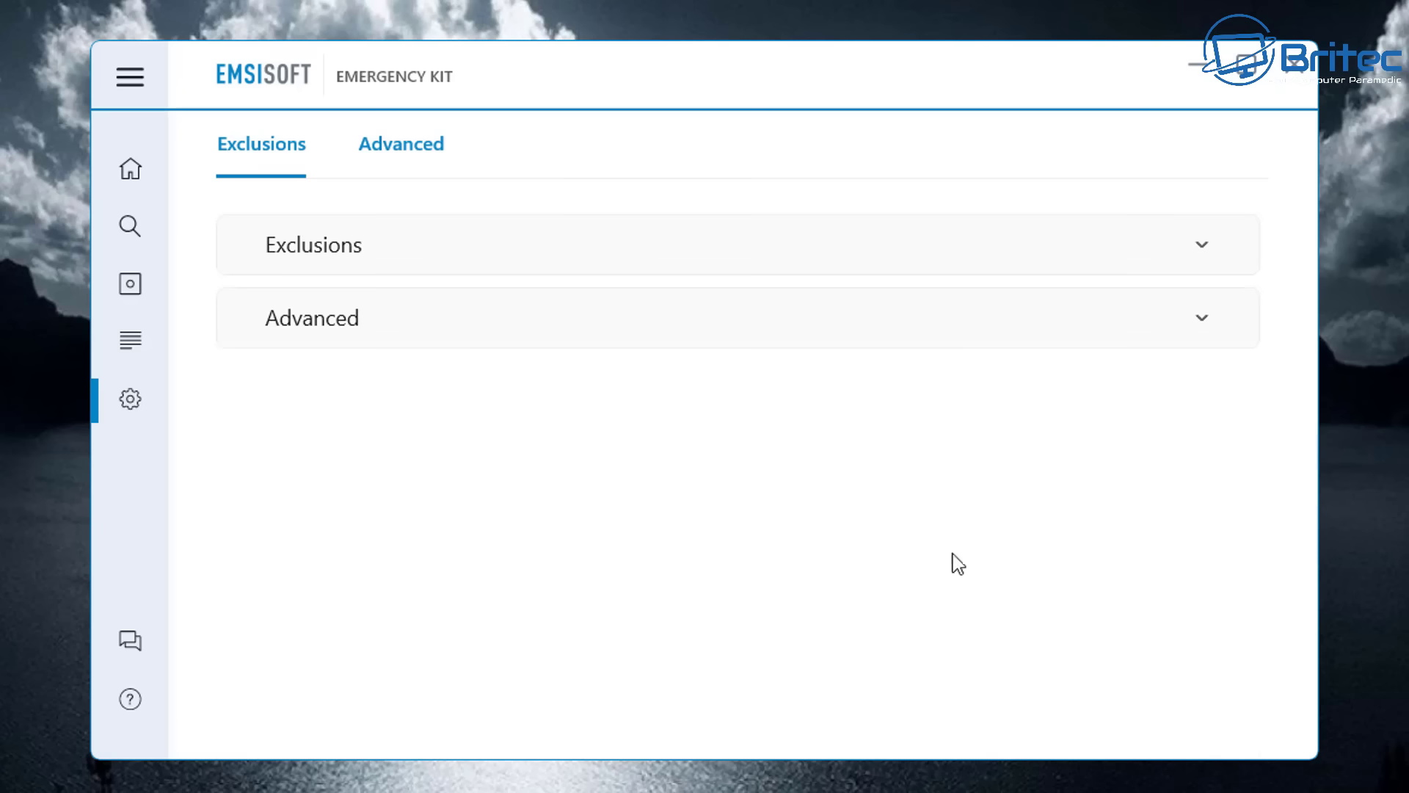
pyautogui.click(1199, 327)
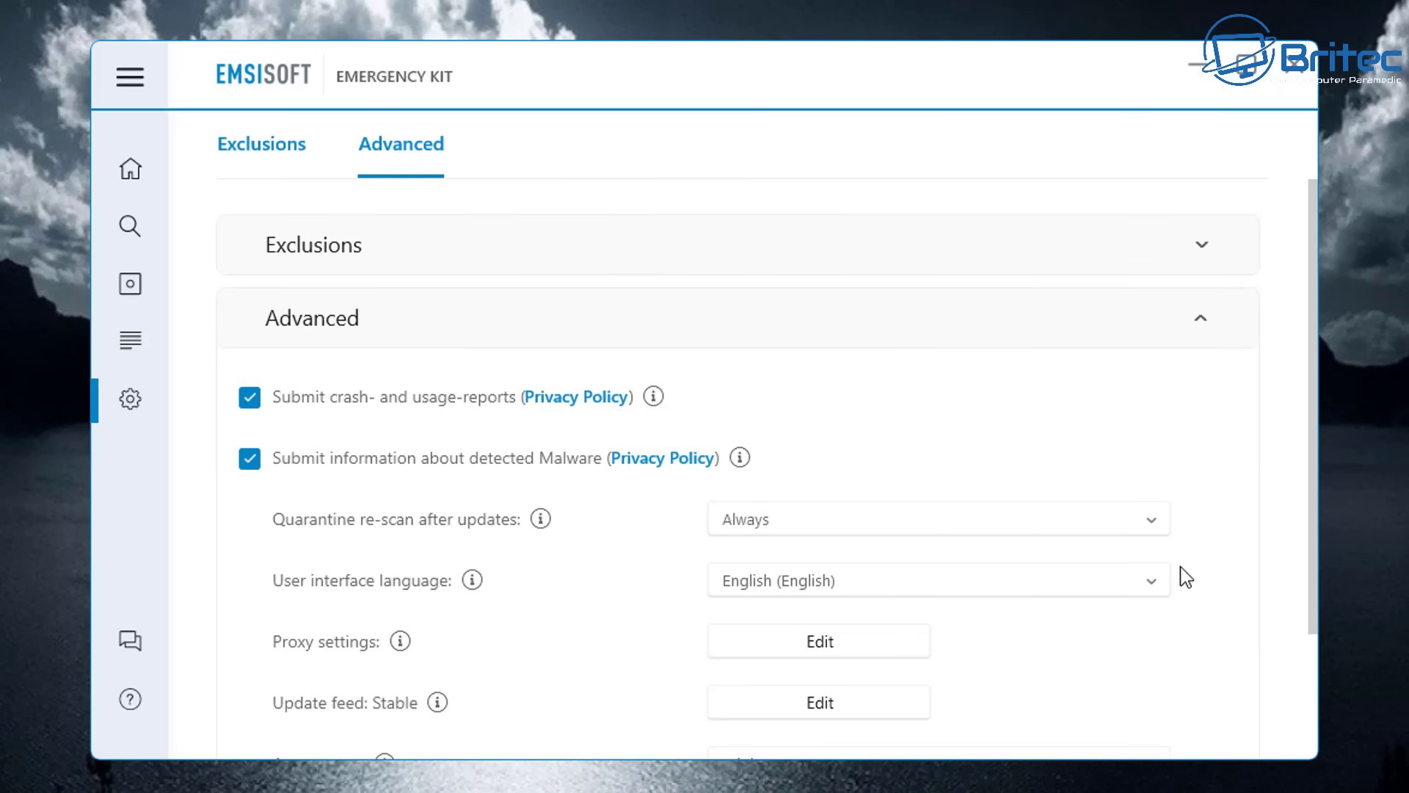
pyautogui.scroll(-2, 1185, 579)
pyautogui.scroll(2, 1180, 571)
pyautogui.click(1204, 328)
pyautogui.click(132, 184)
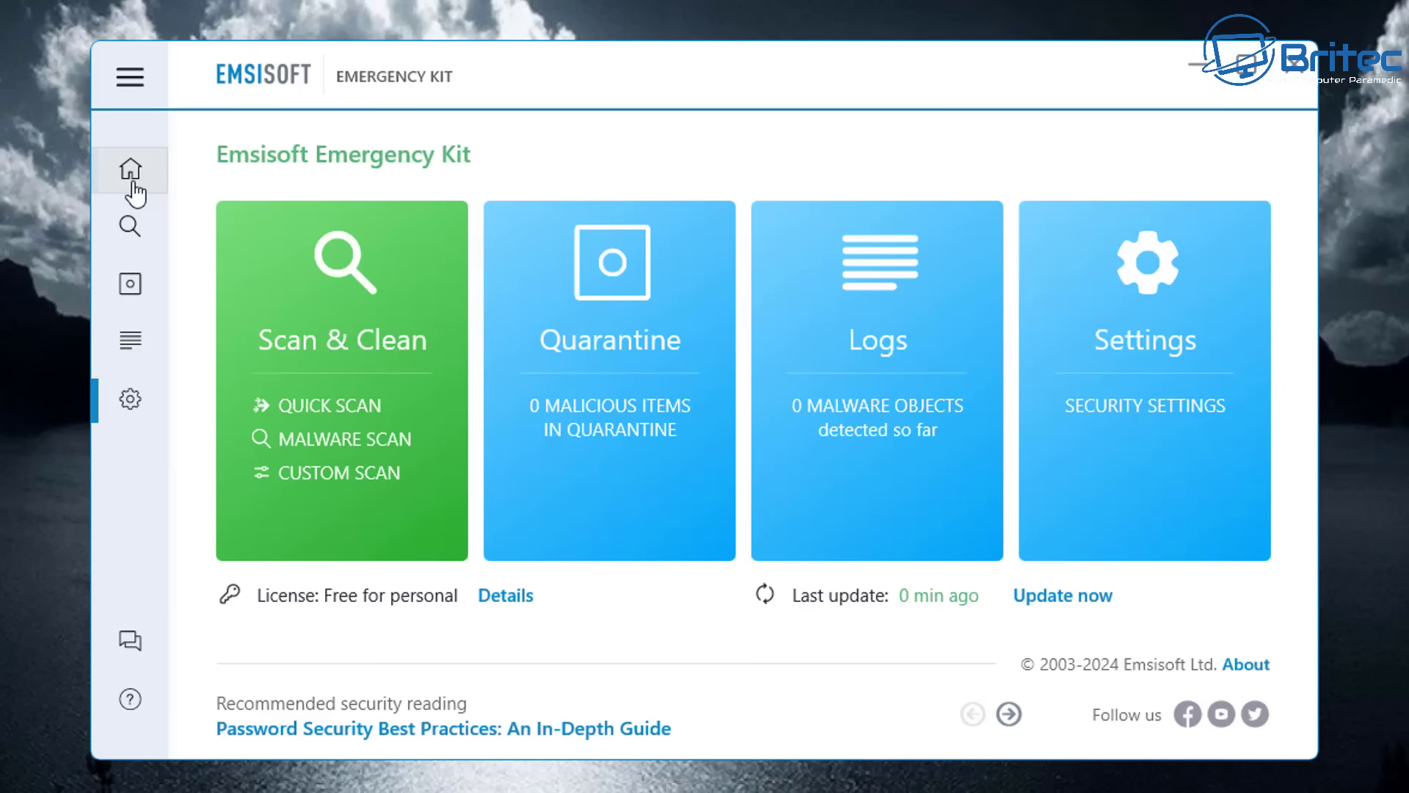
pyautogui.click(365, 441)
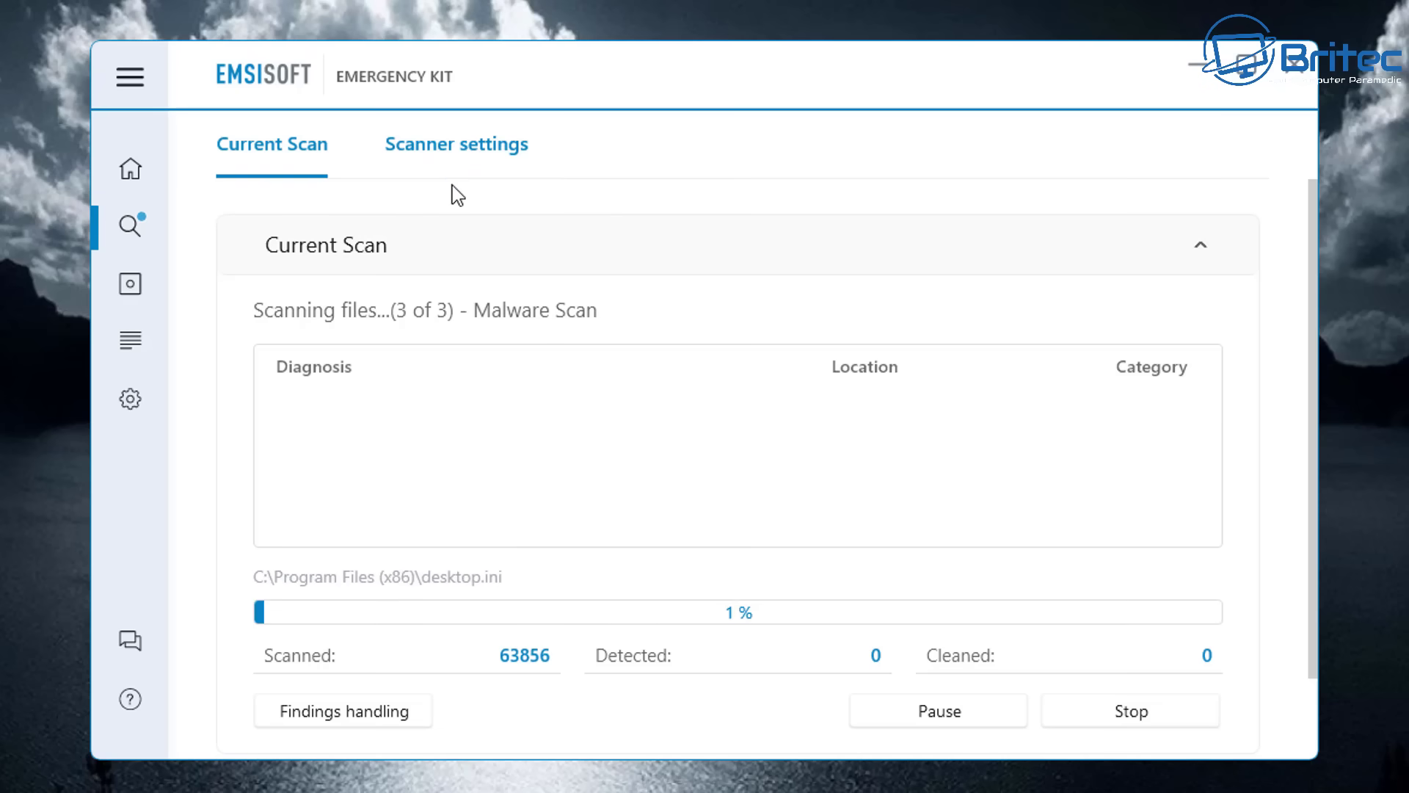
# While the scan runs, check the Scanner settings section and view the quarantined items
pyautogui.click(449, 170)
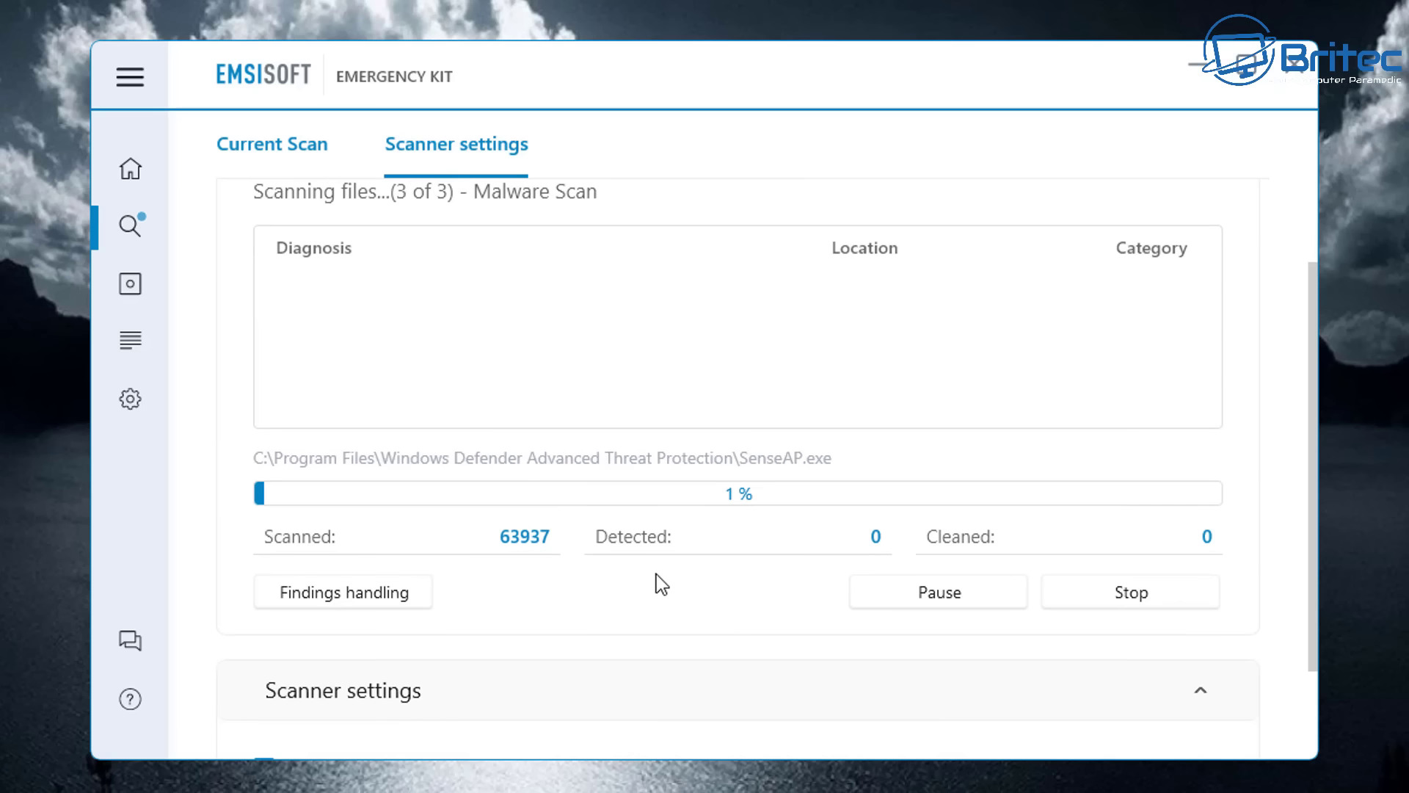
pyautogui.scroll(-2, 693, 597)
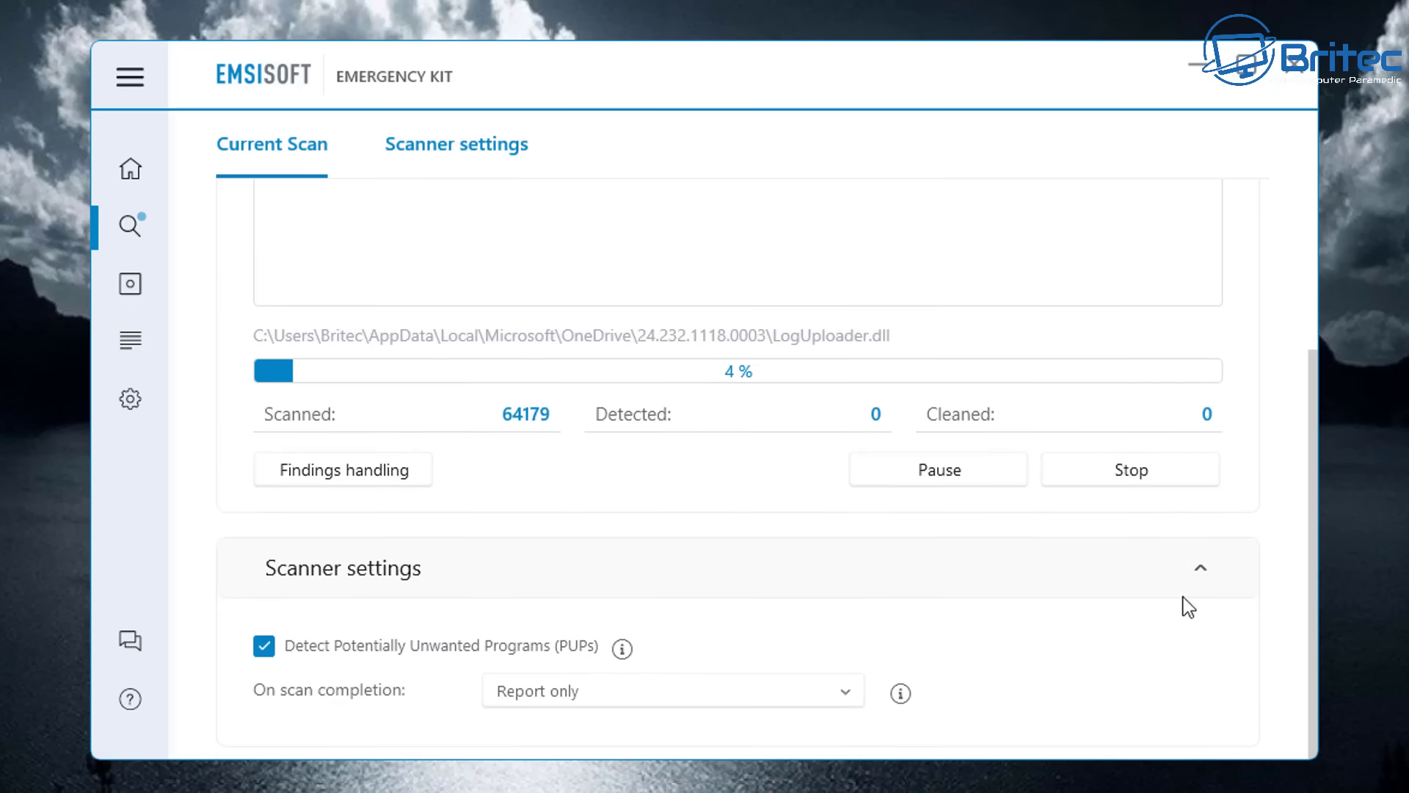
pyautogui.click(1199, 571)
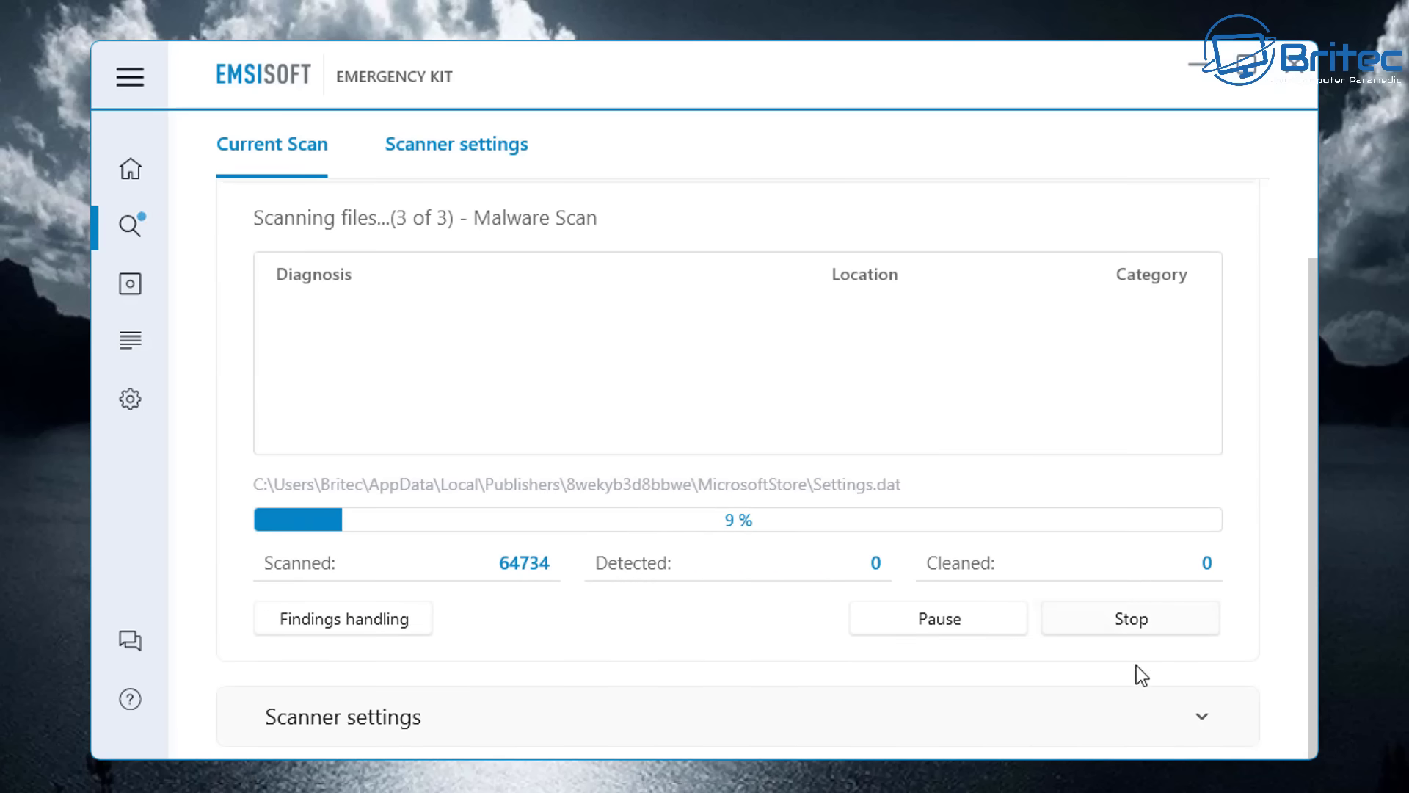
pyautogui.click(1199, 716)
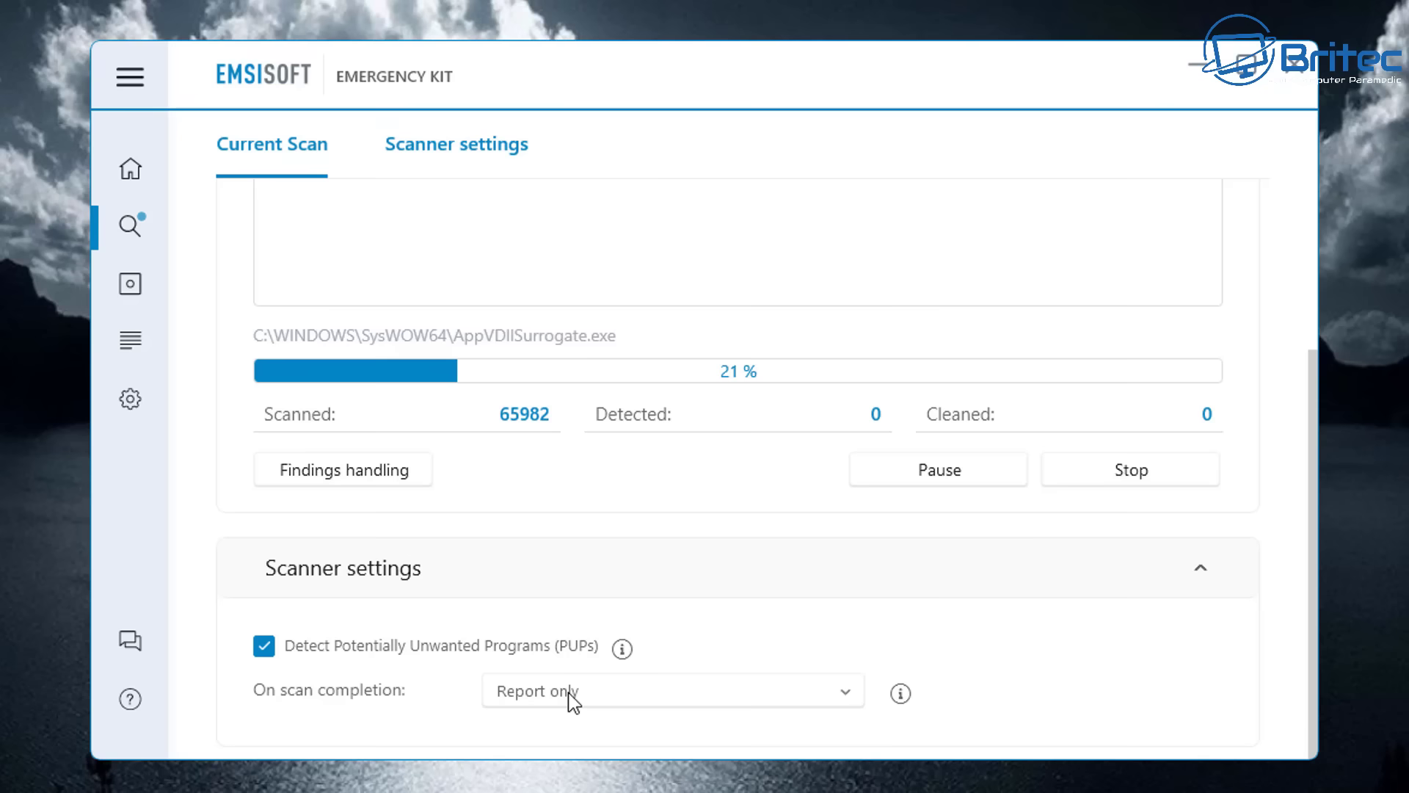
pyautogui.click(132, 294)
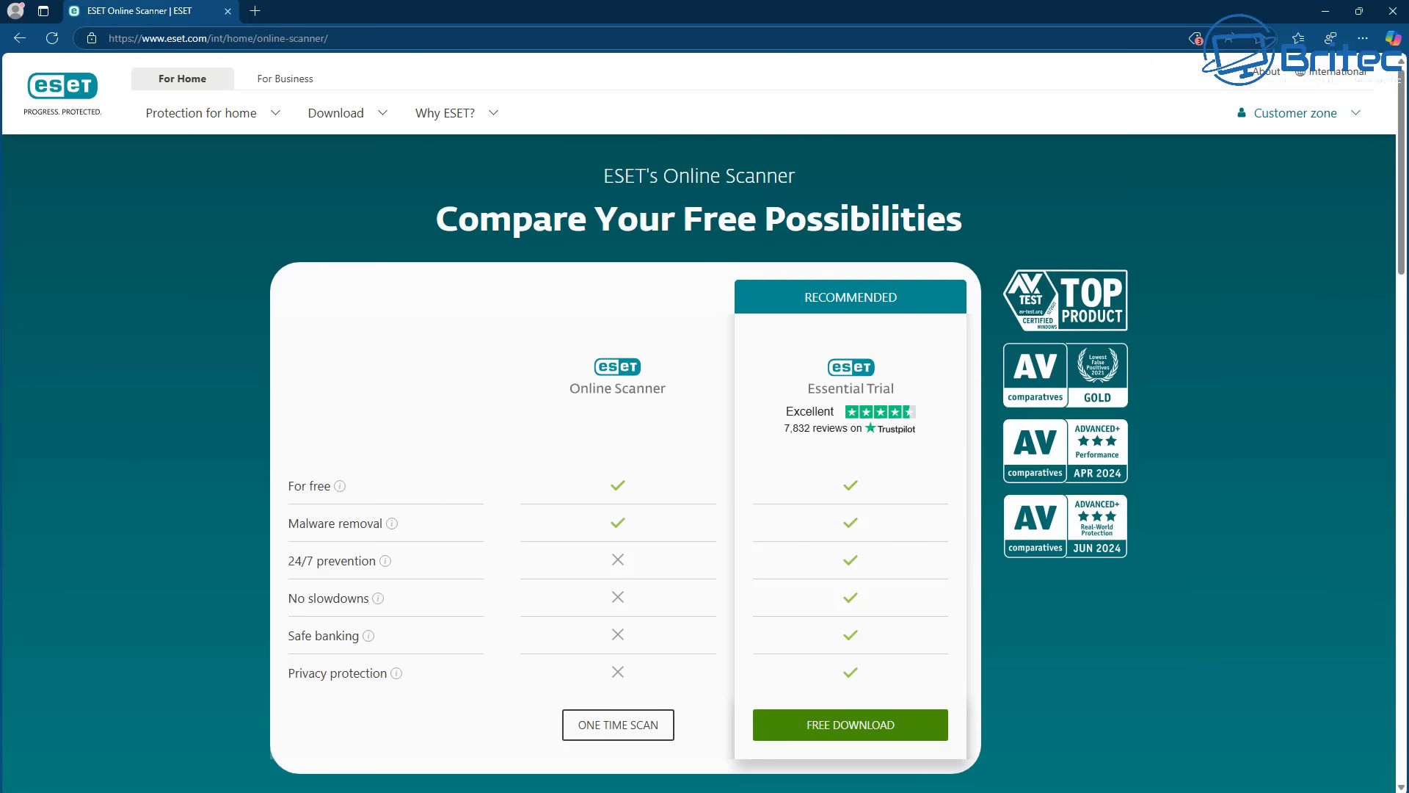
# Download the free one-time ESET scanner and launch esetonlinescanner.exe
pyautogui.click(619, 725)
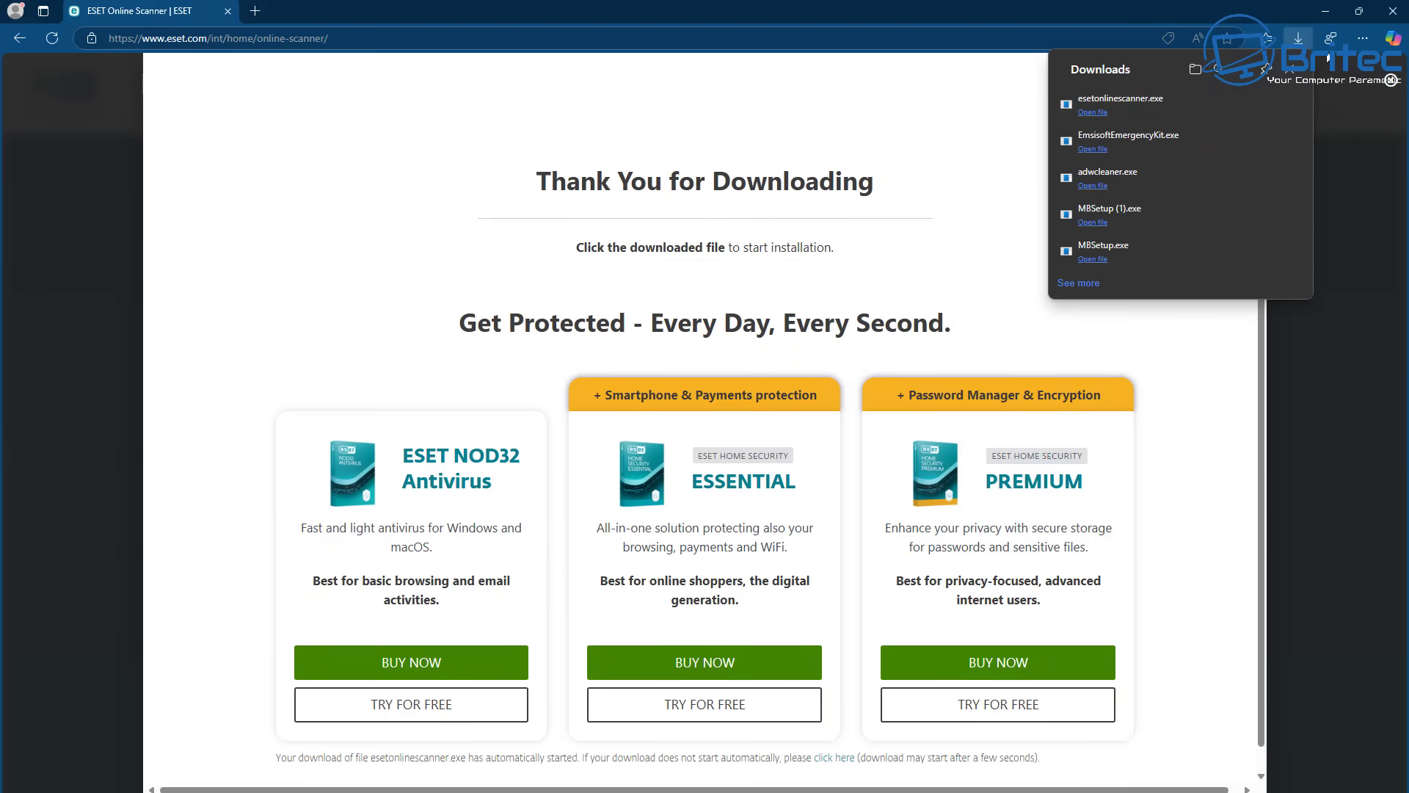
pyautogui.click(1186, 109)
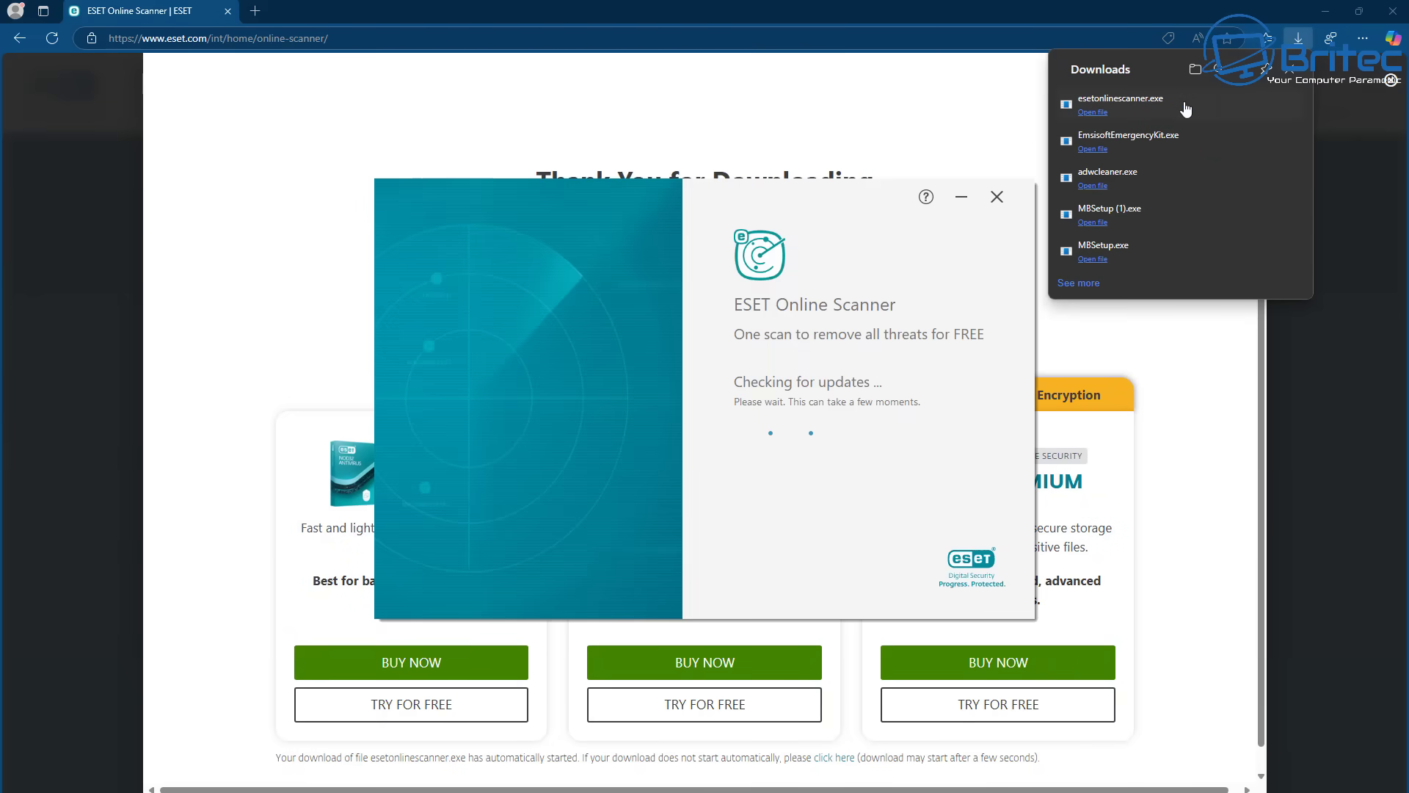
pyautogui.click(1325, 11)
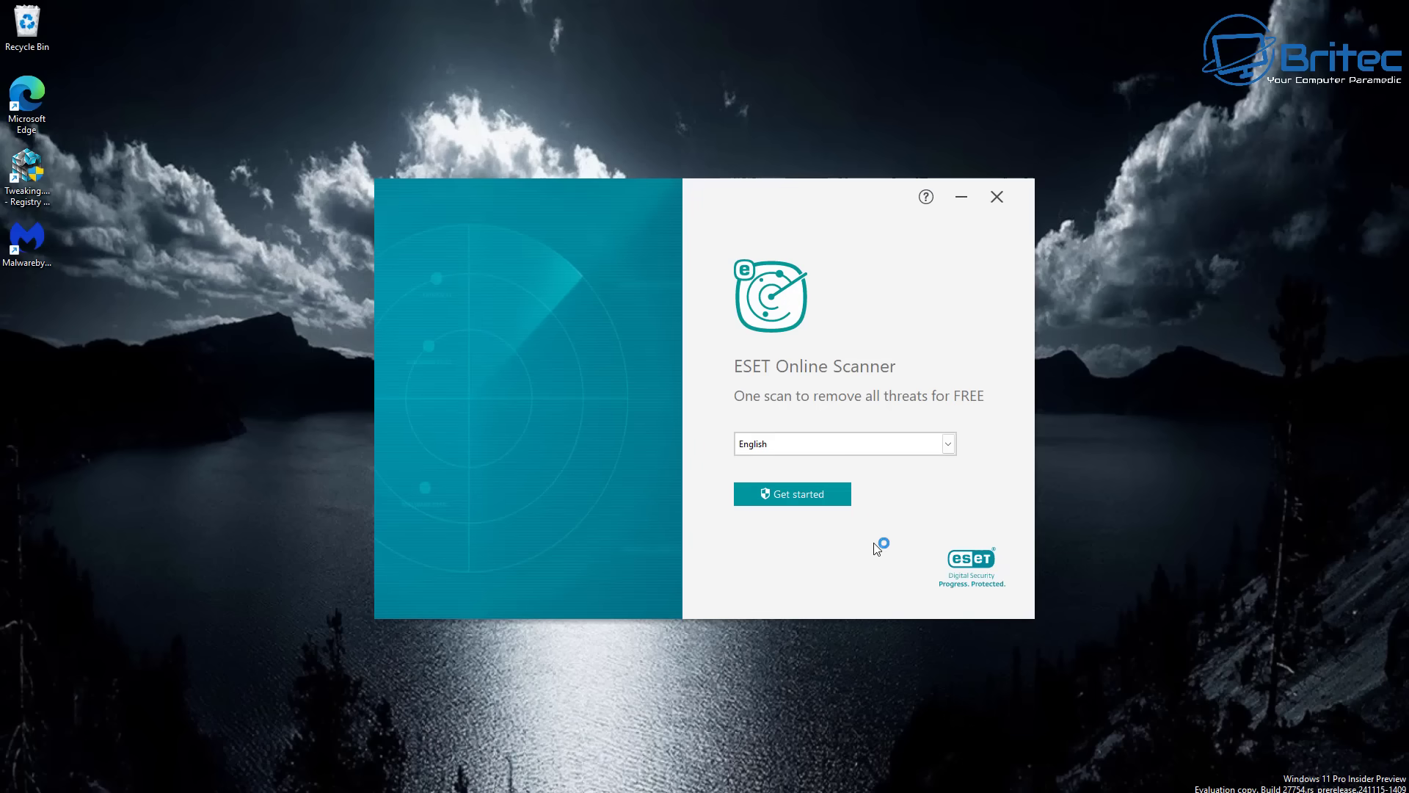
# Get started, allow the scanner through UAC, and accept its terms of use
pyautogui.click(802, 502)
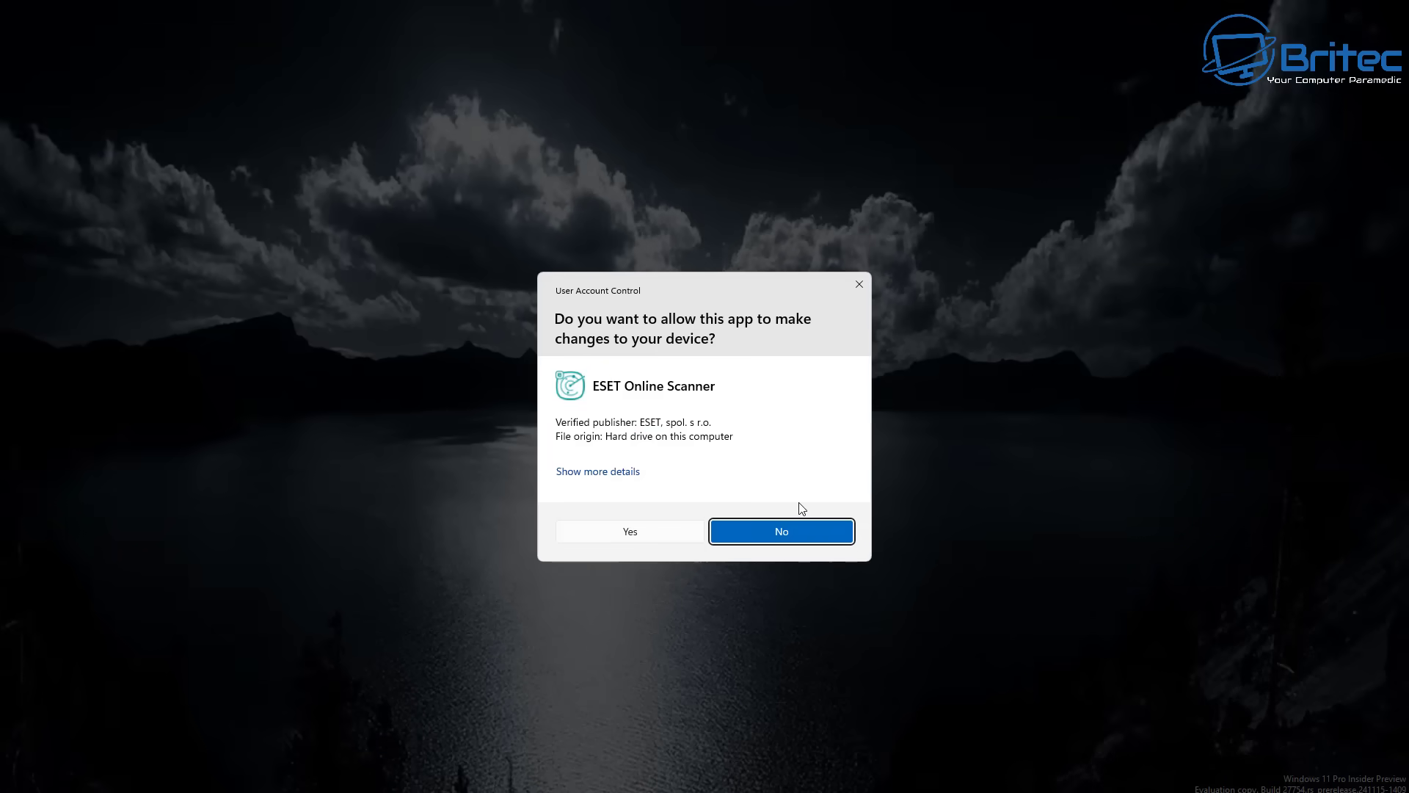
pyautogui.click(630, 532)
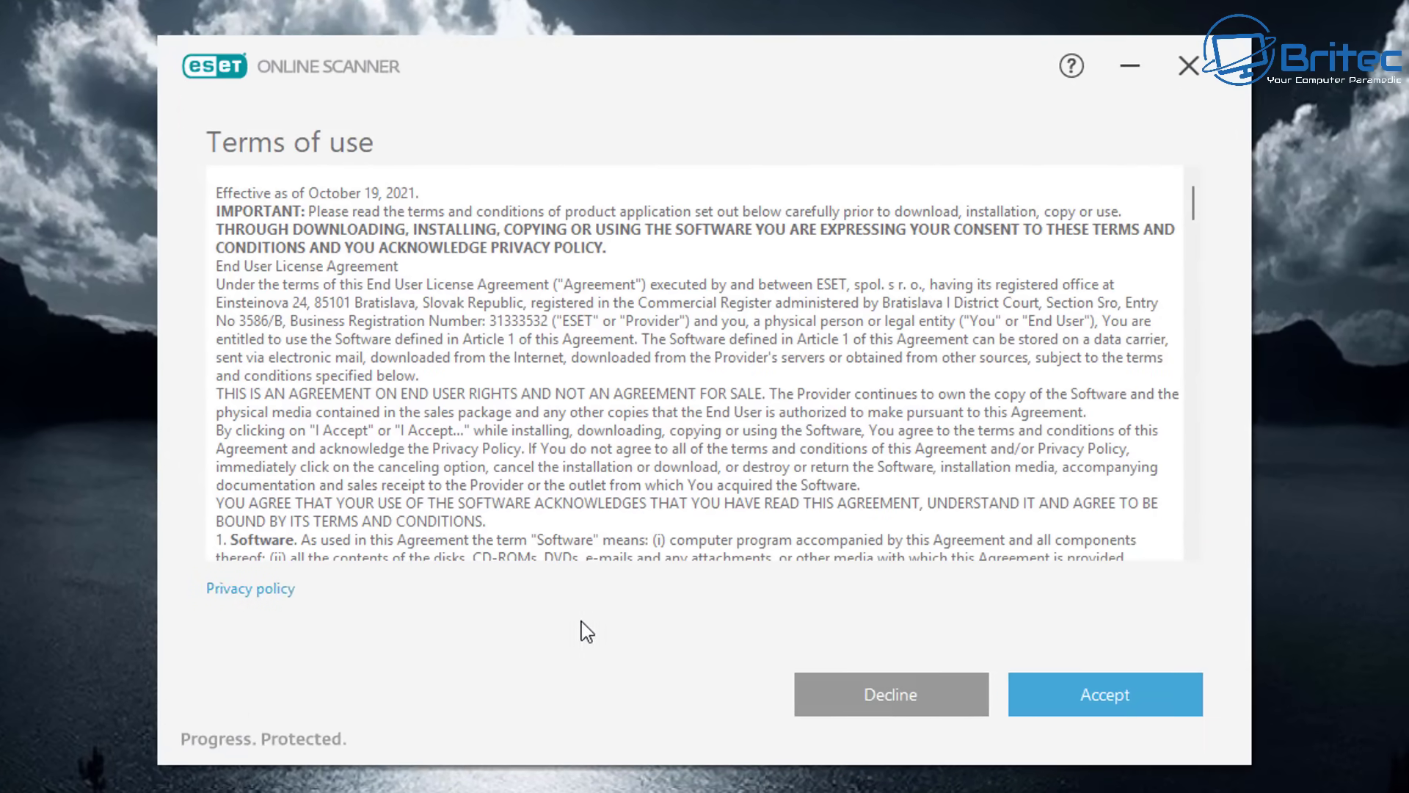
pyautogui.click(1111, 707)
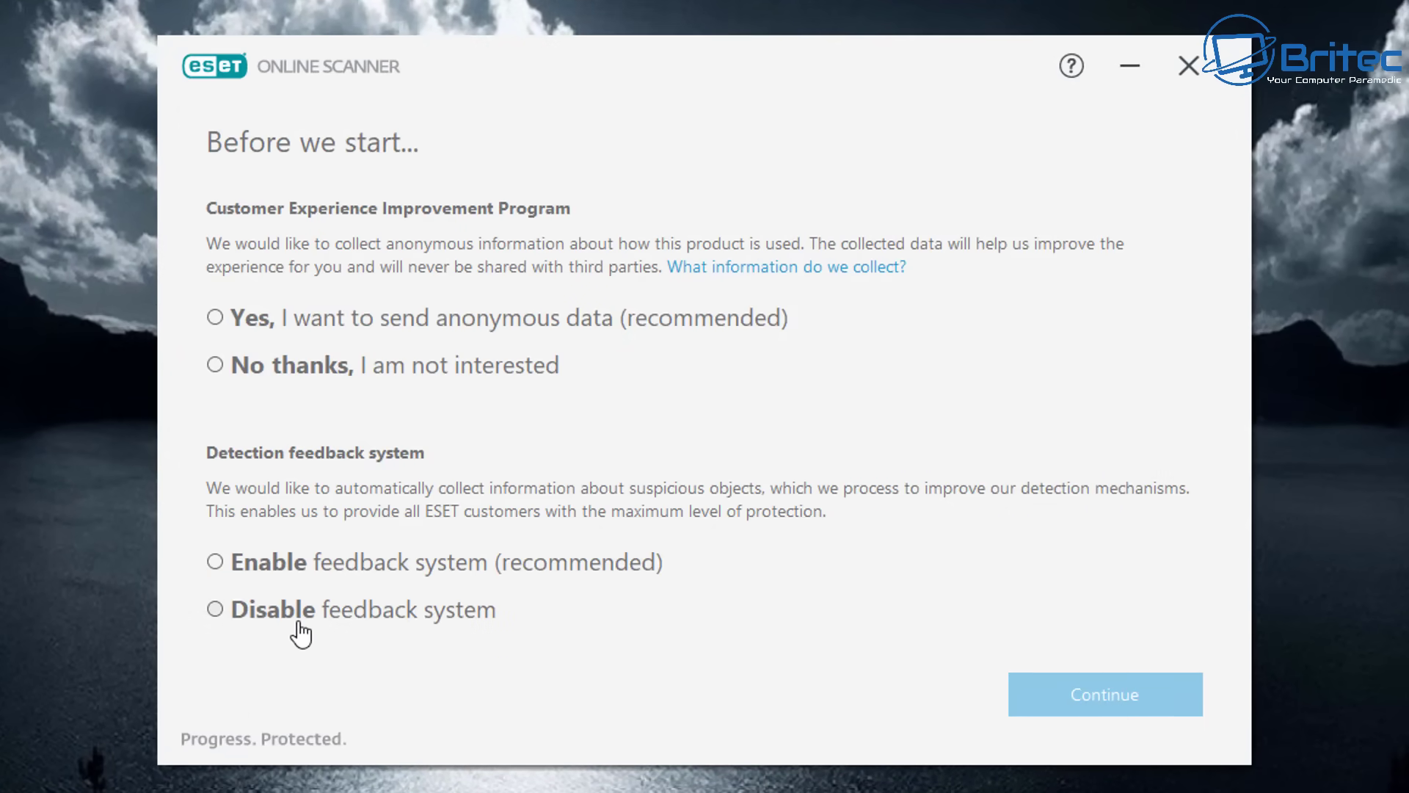
# Enable the feedback system and anonymous data sharing, then continue
pyautogui.click(214, 564)
pyautogui.click(215, 318)
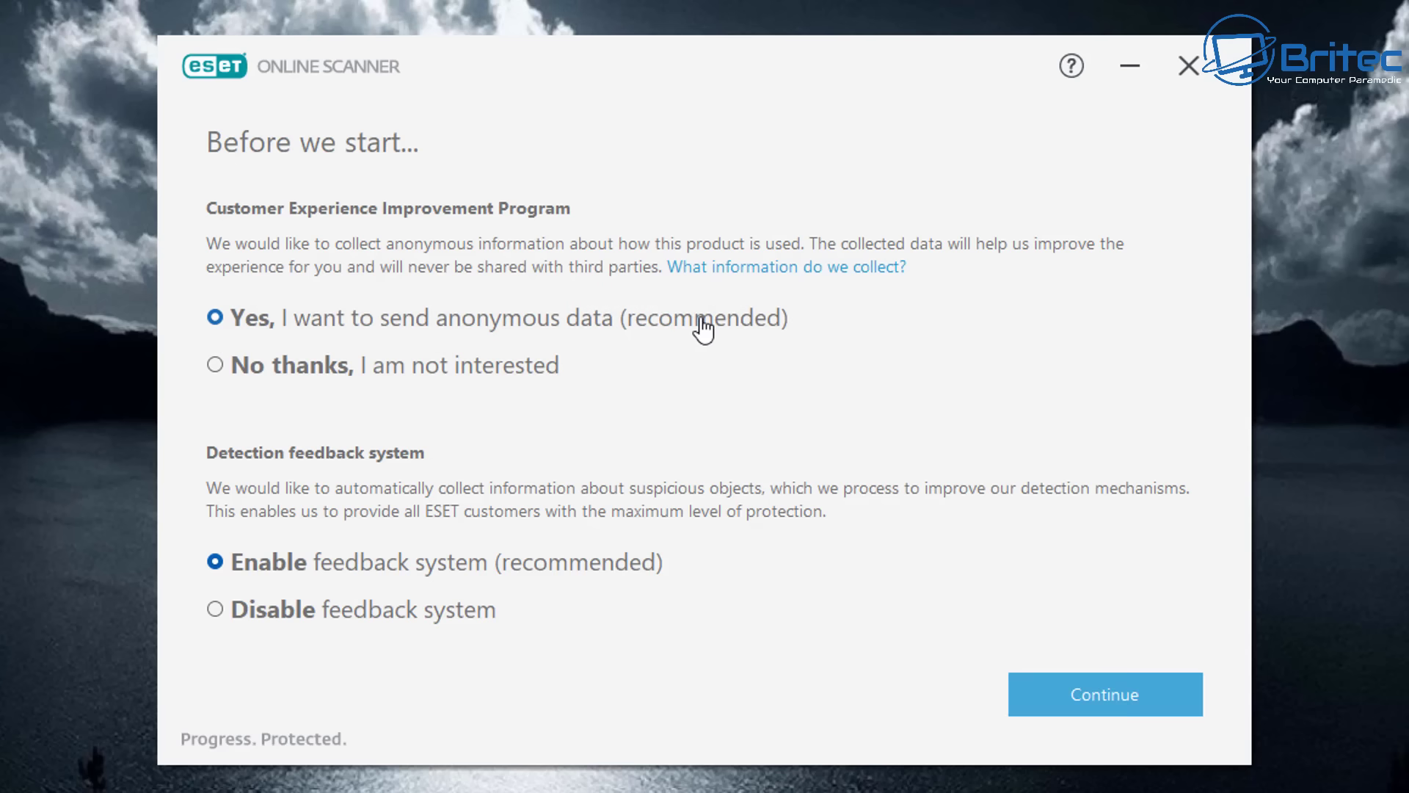
pyautogui.click(1083, 704)
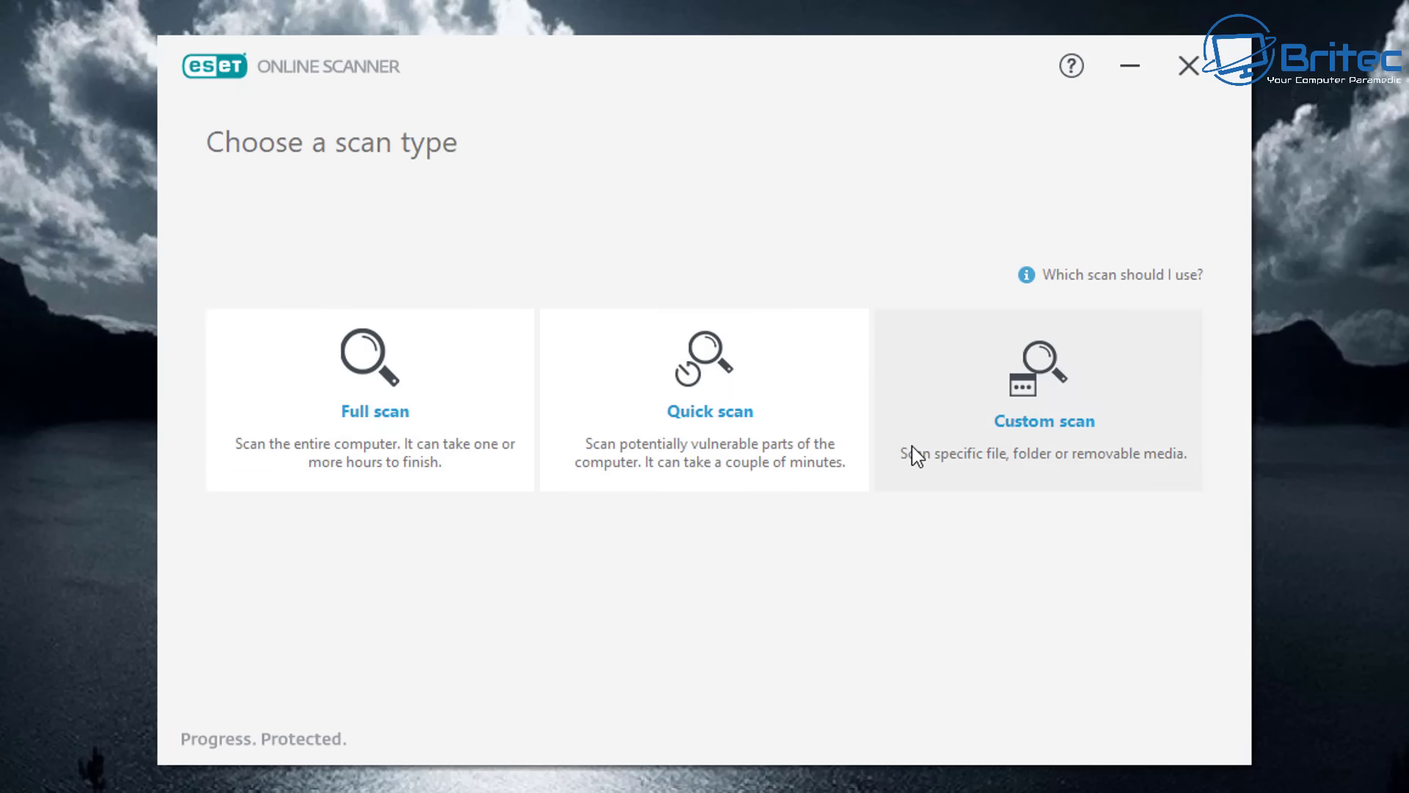
# Choose Full scan with PUA detection enabled and start the scan
pyautogui.click(408, 457)
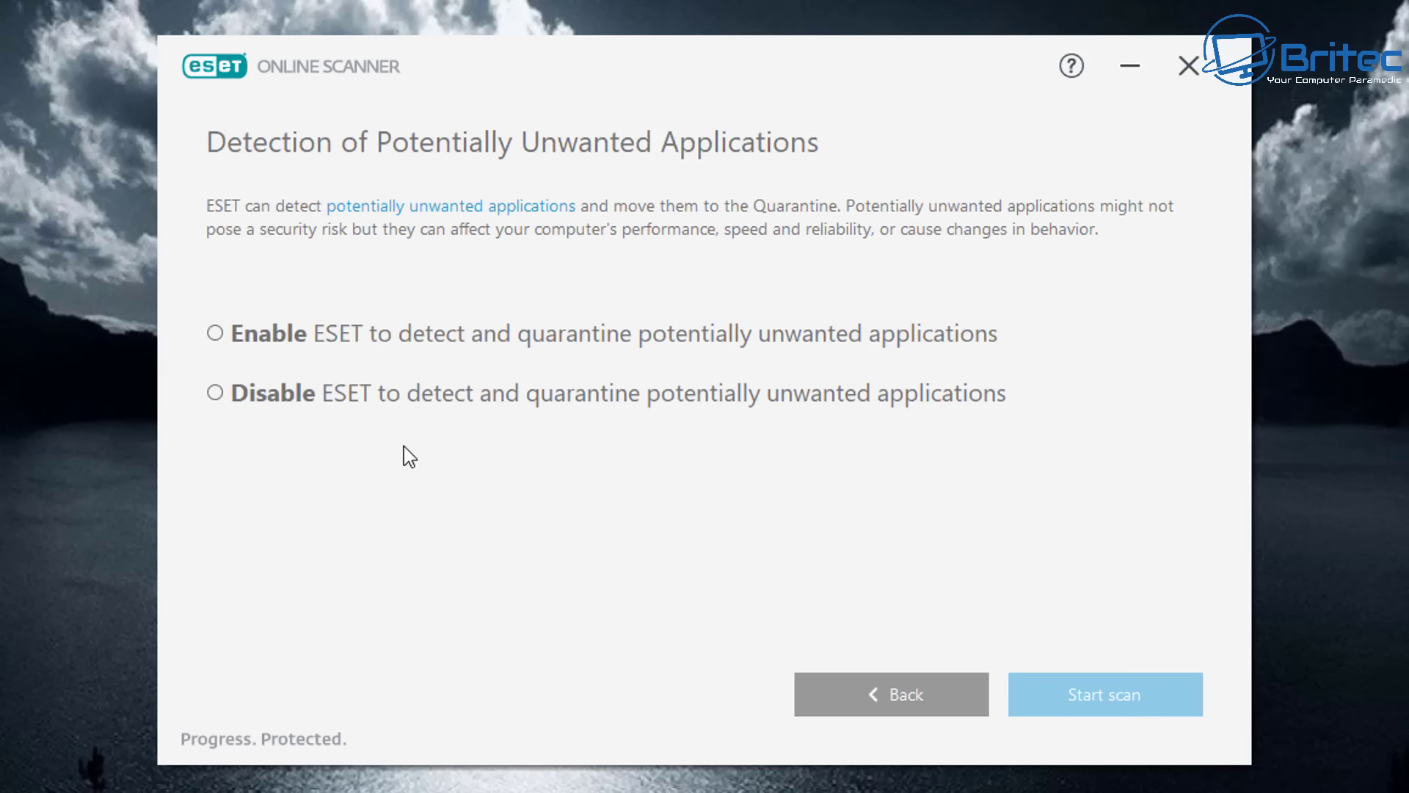
pyautogui.click(215, 334)
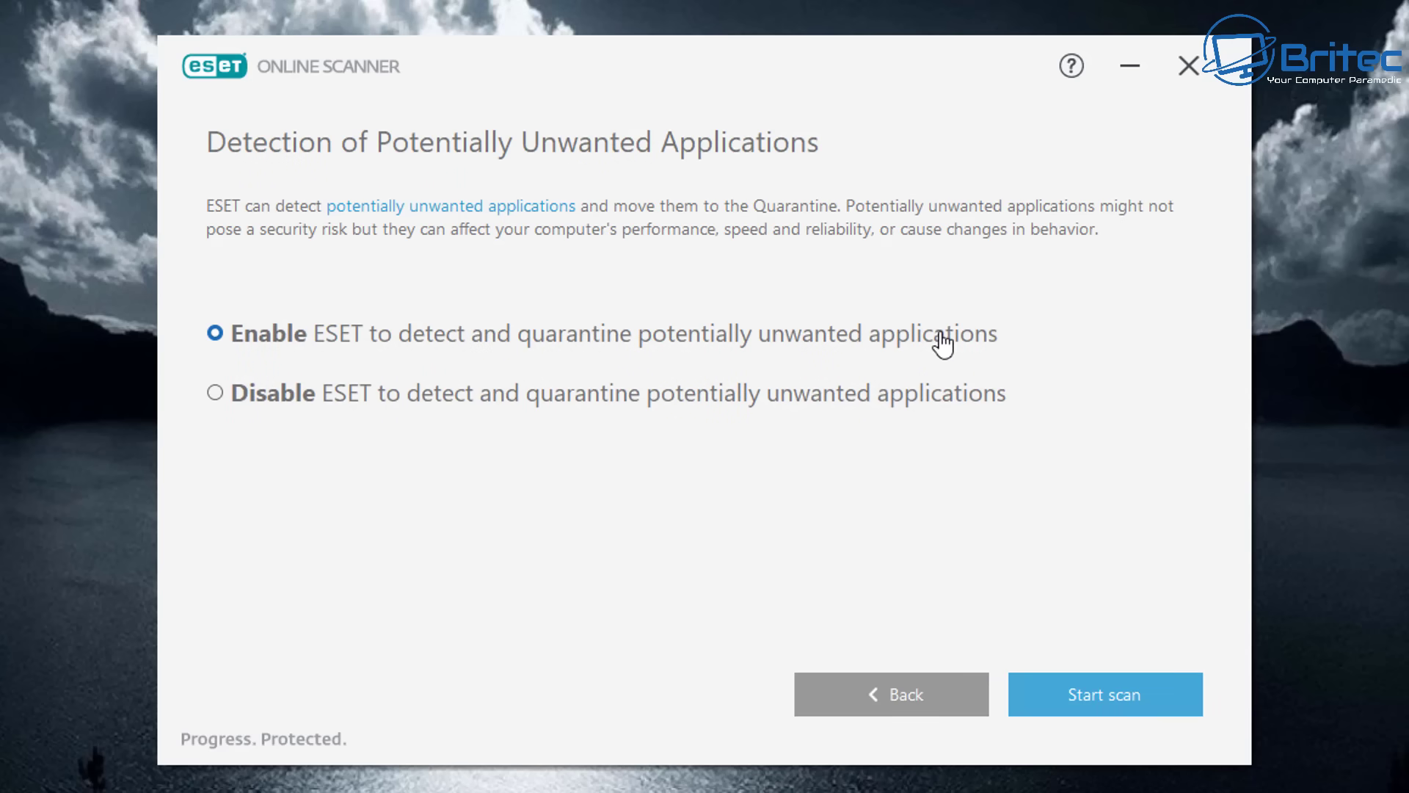
pyautogui.click(1137, 708)
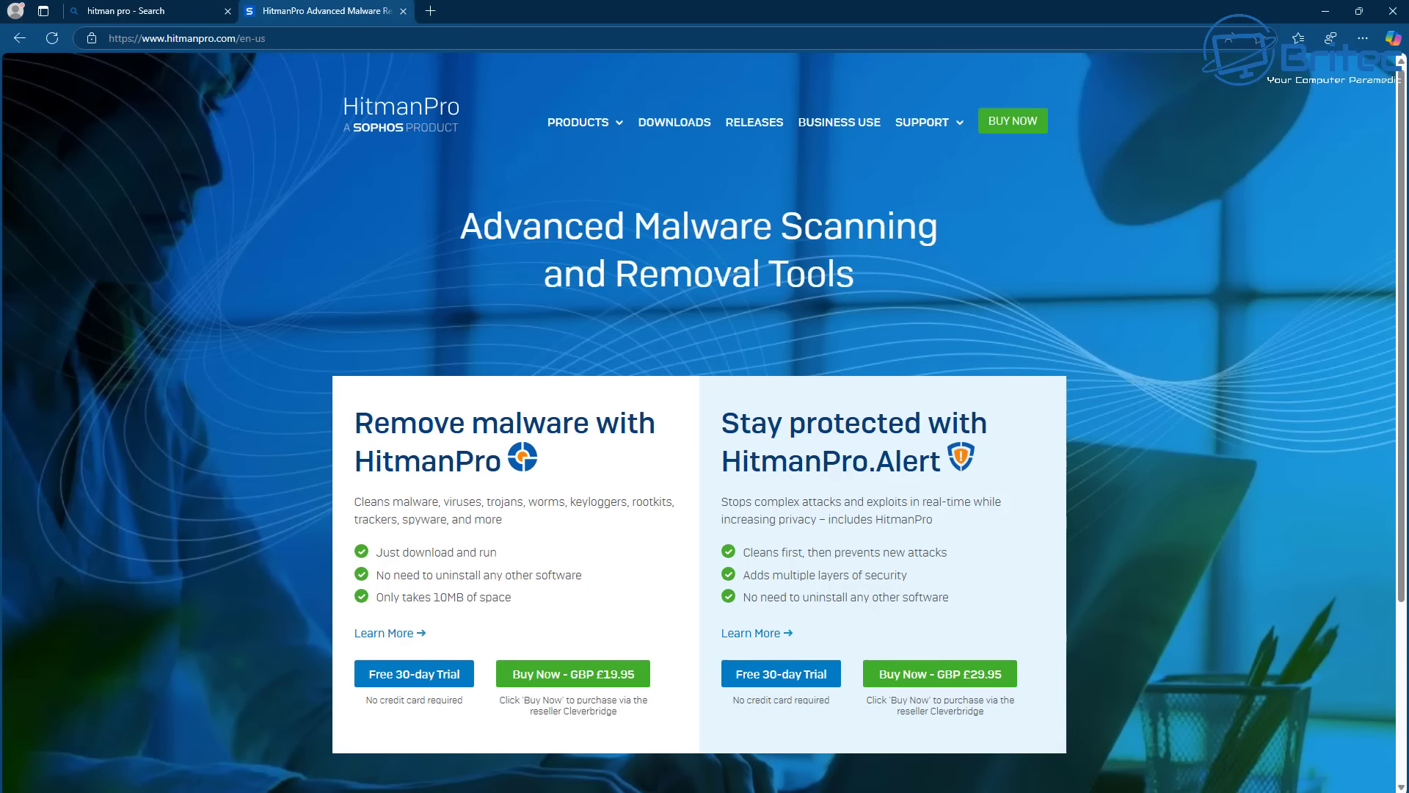
# Autoscroll down the HitmanPro page to review its free 30-day trial offer
pyautogui.middleClick(1182, 470)
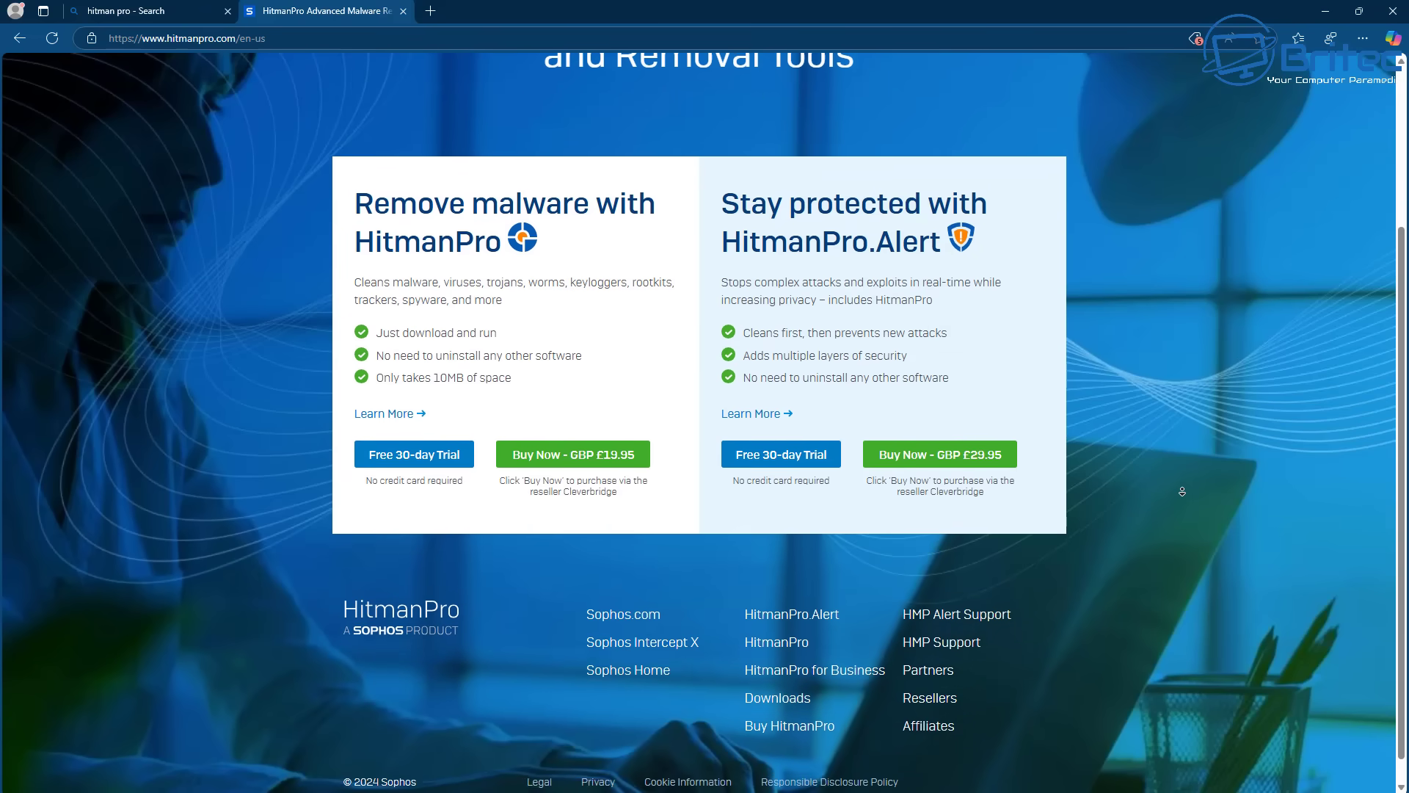
pyautogui.click(1183, 491)
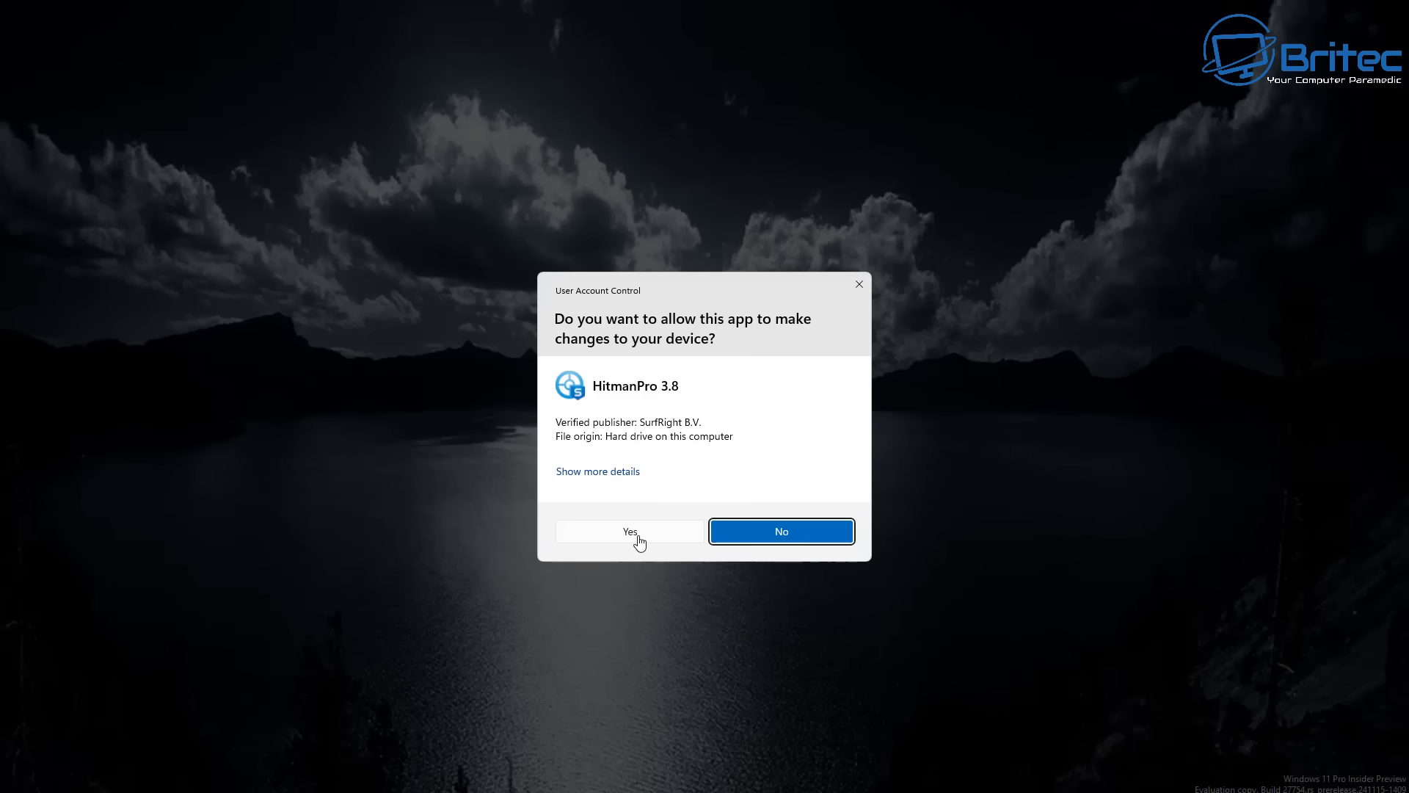
# Allow HitmanPro through UAC and browse its Scan, History, License, Proxy and Advanced settings tabs
pyautogui.click(629, 532)
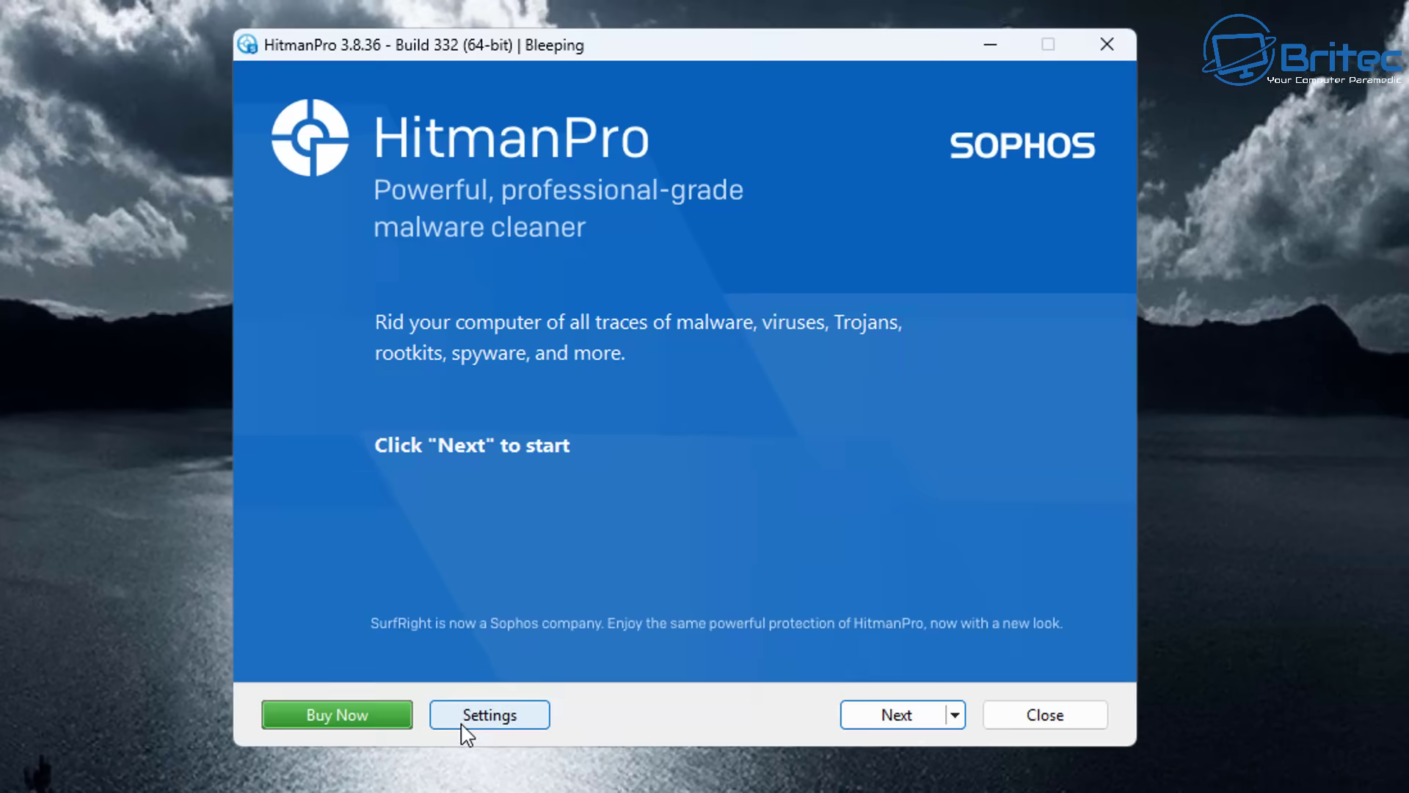
pyautogui.click(465, 723)
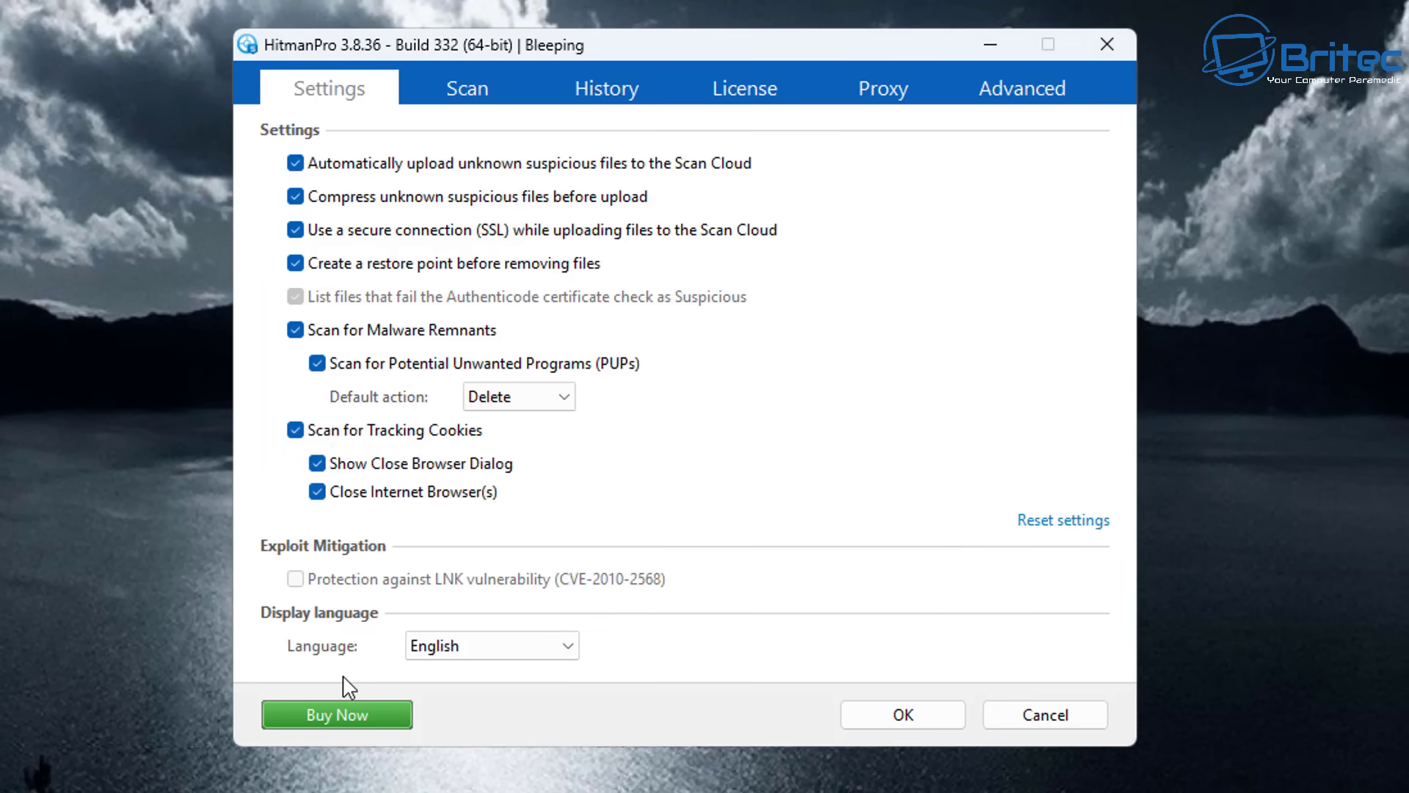
pyautogui.click(476, 103)
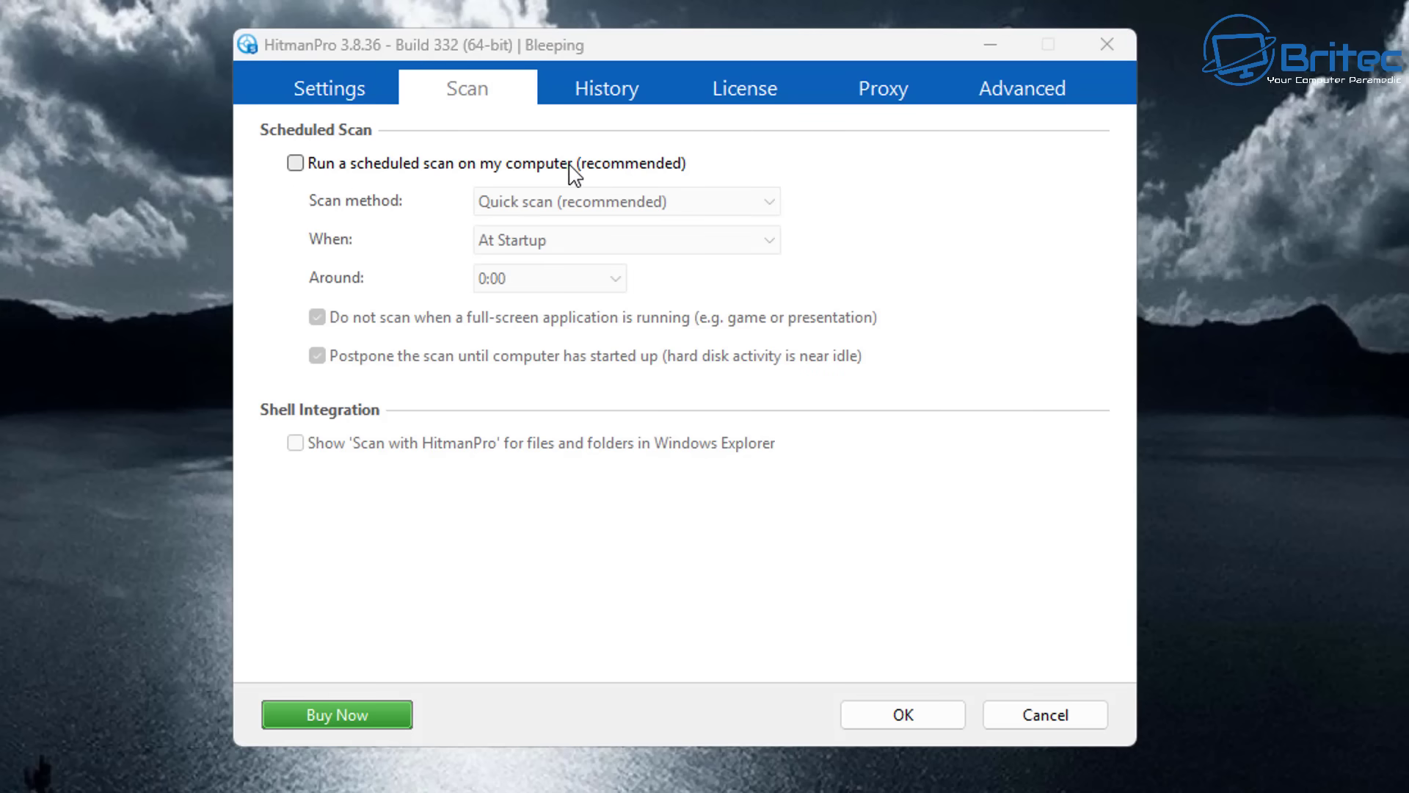
pyautogui.click(609, 85)
pyautogui.click(742, 89)
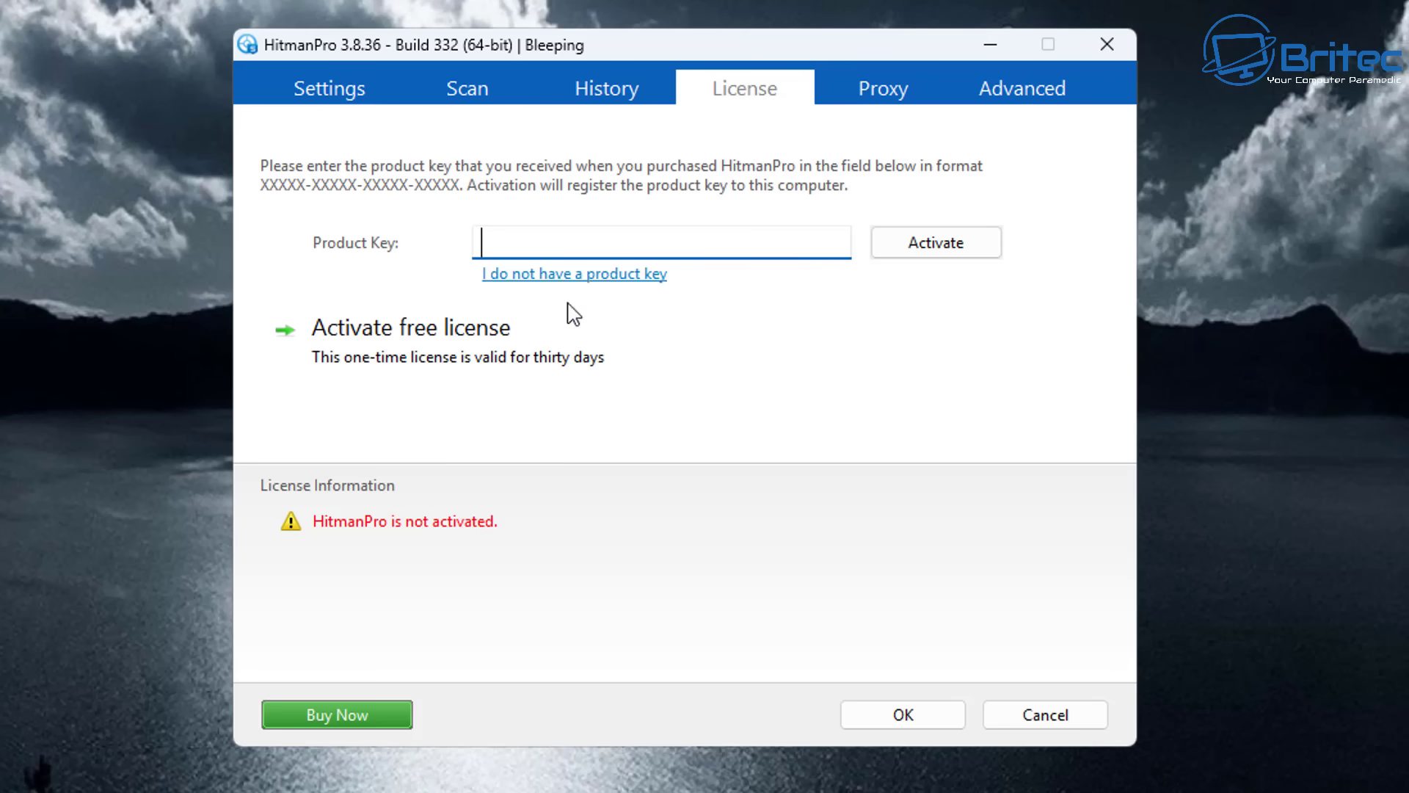
pyautogui.click(874, 87)
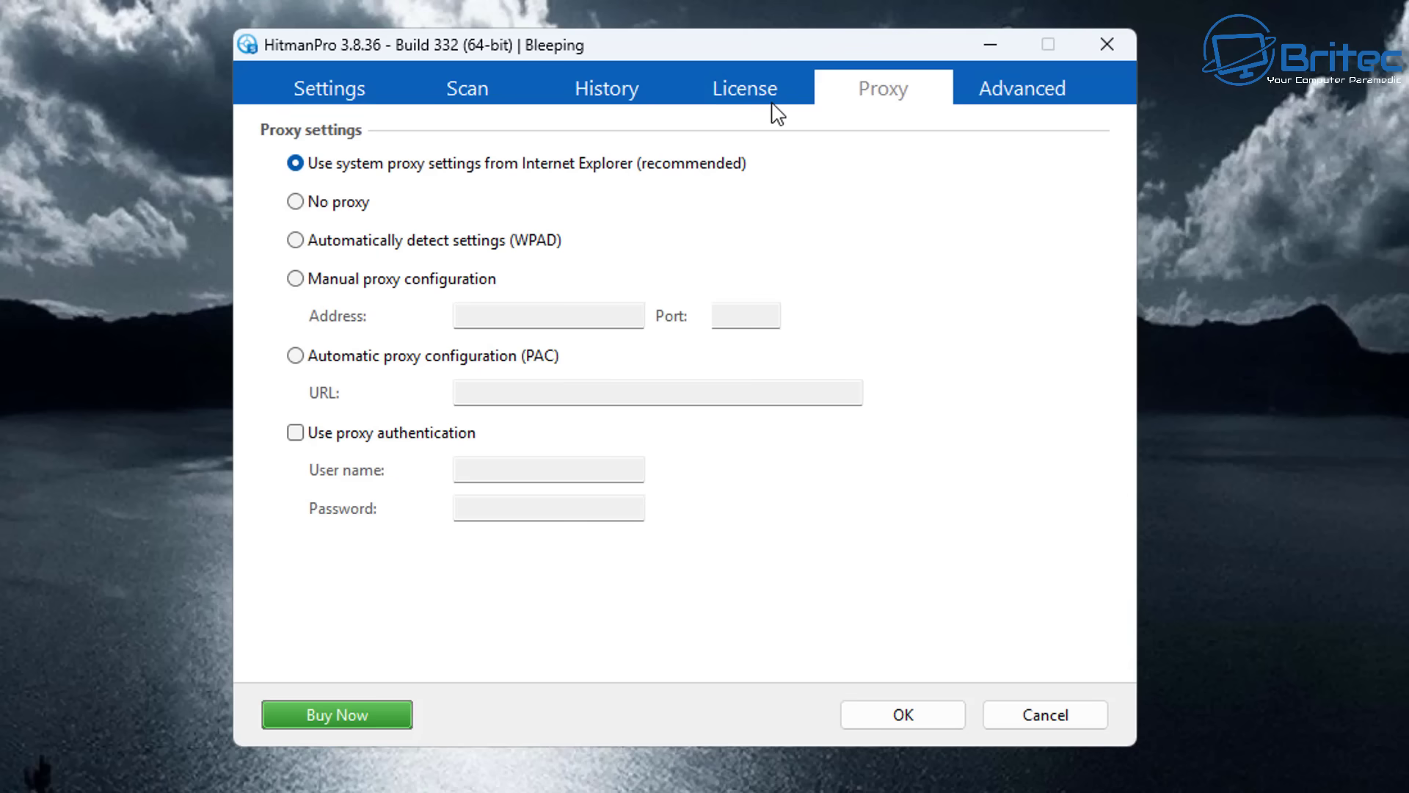
pyautogui.click(1012, 92)
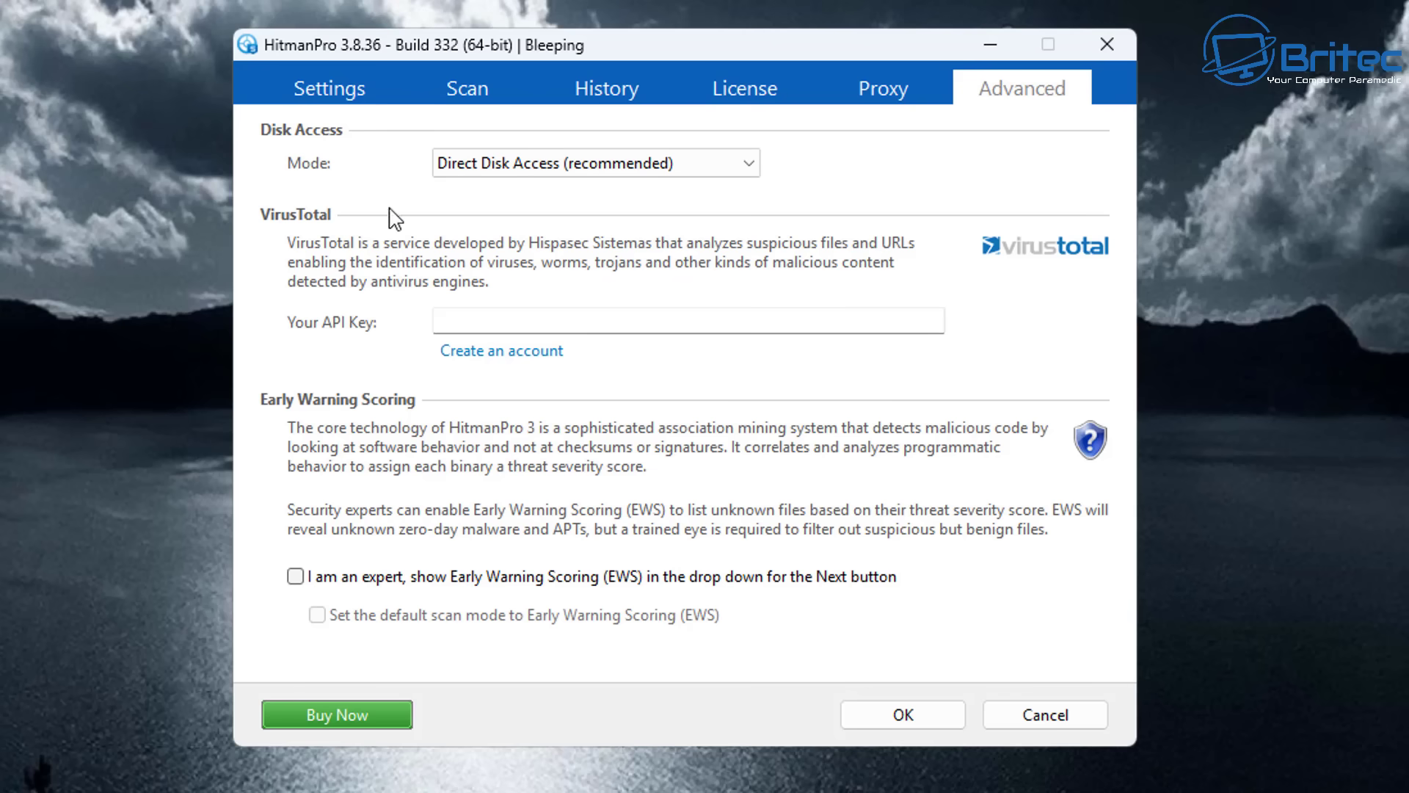
pyautogui.click(324, 89)
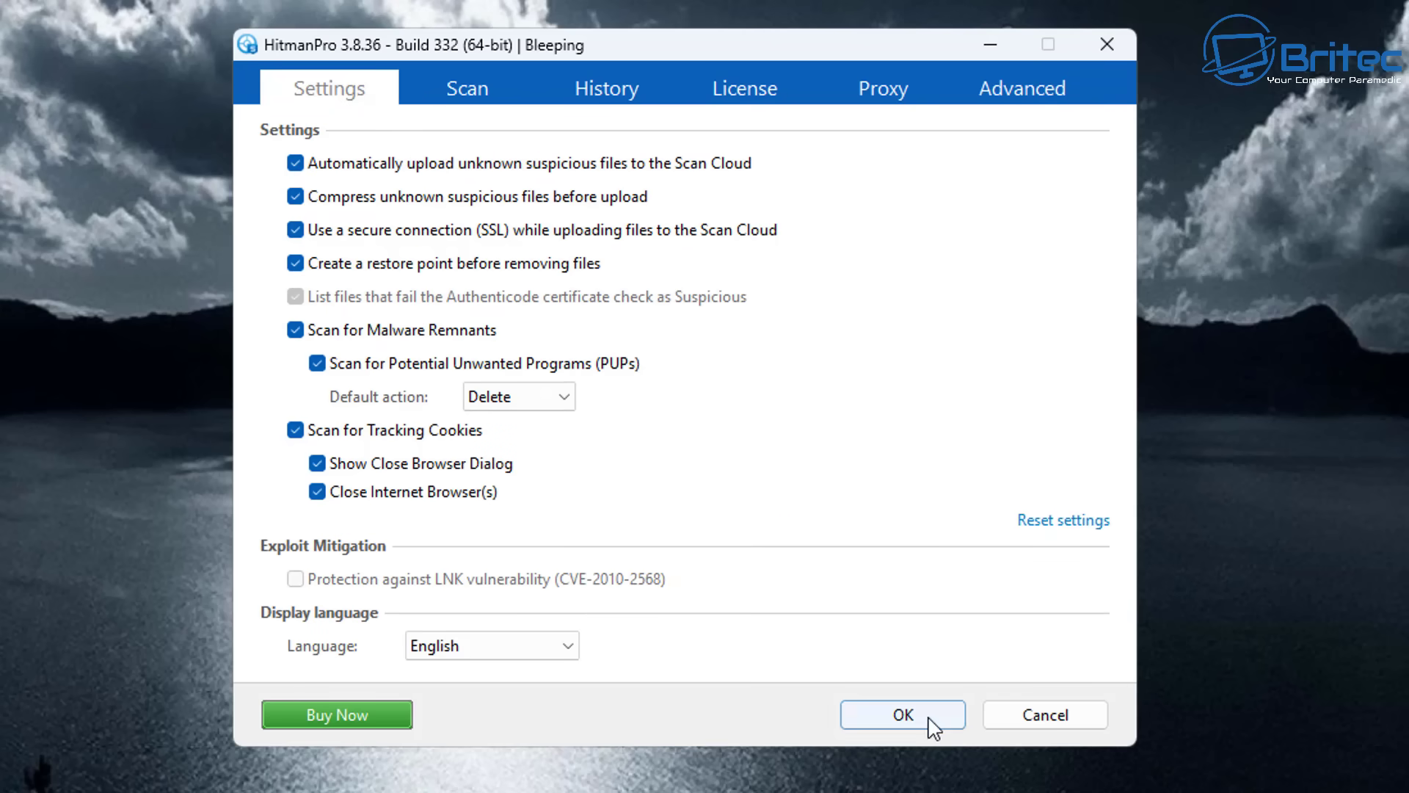
# Cancel settings, accept terms, run a one-time scan without e-mails, letting it close browsers
pyautogui.click(1035, 719)
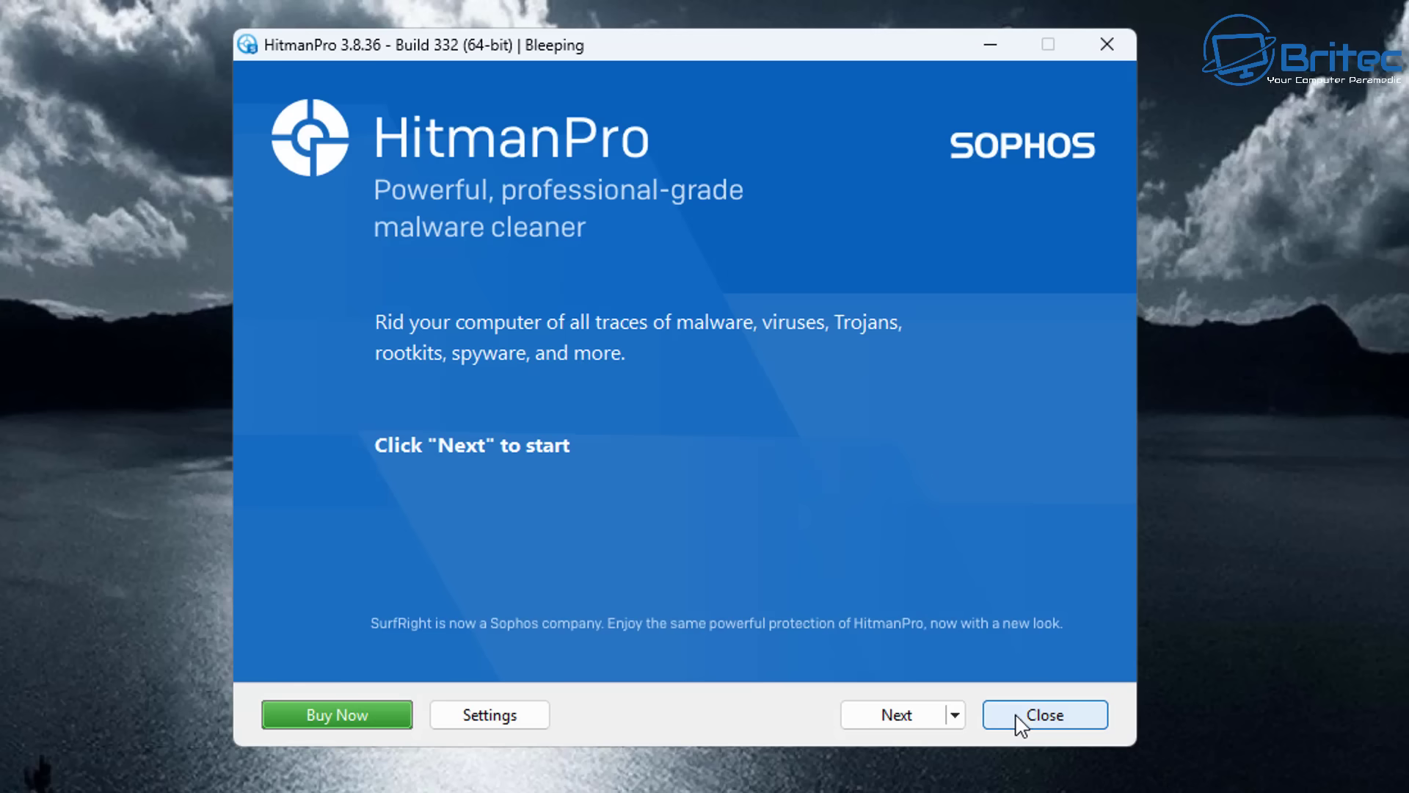
pyautogui.click(907, 720)
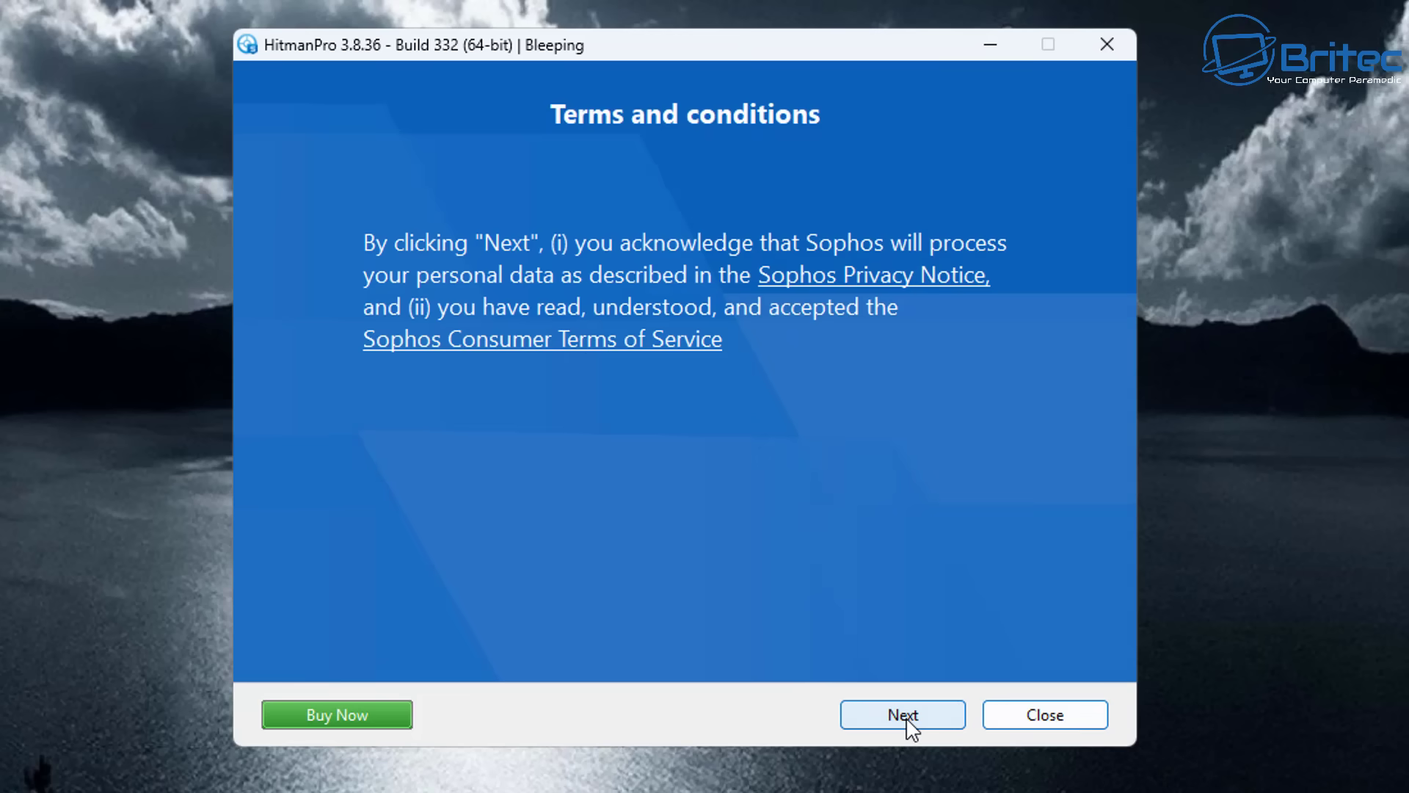
pyautogui.click(907, 720)
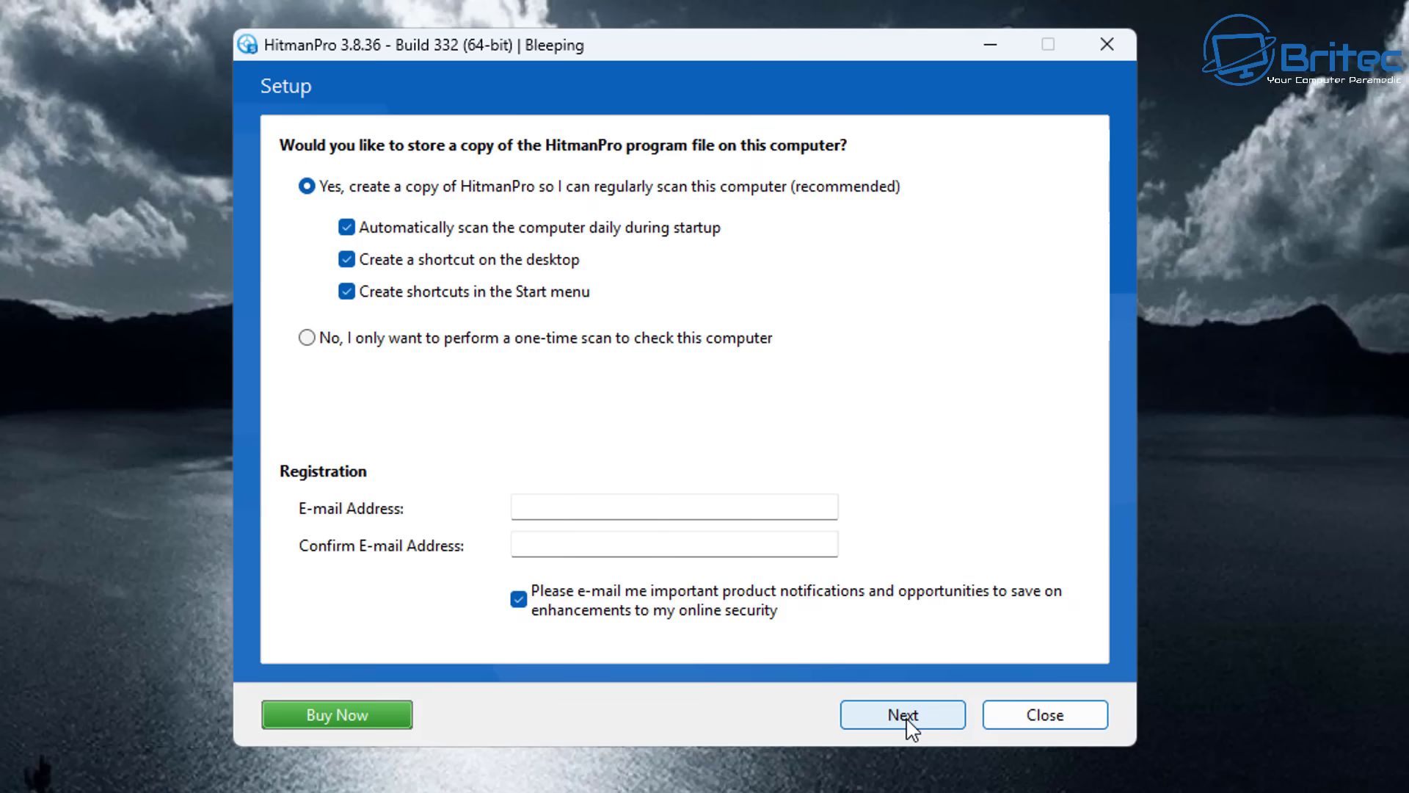
pyautogui.click(307, 338)
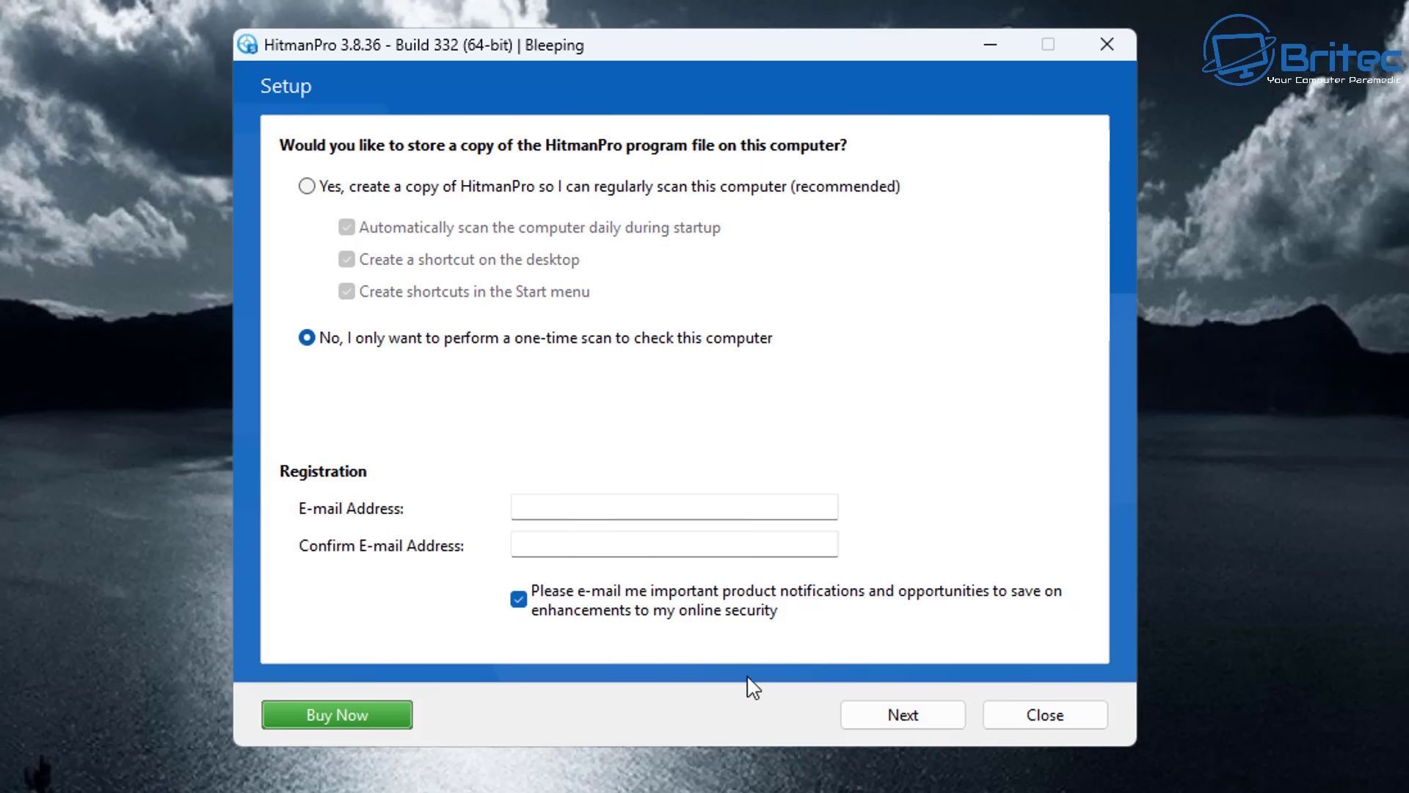
pyautogui.click(545, 616)
pyautogui.click(872, 716)
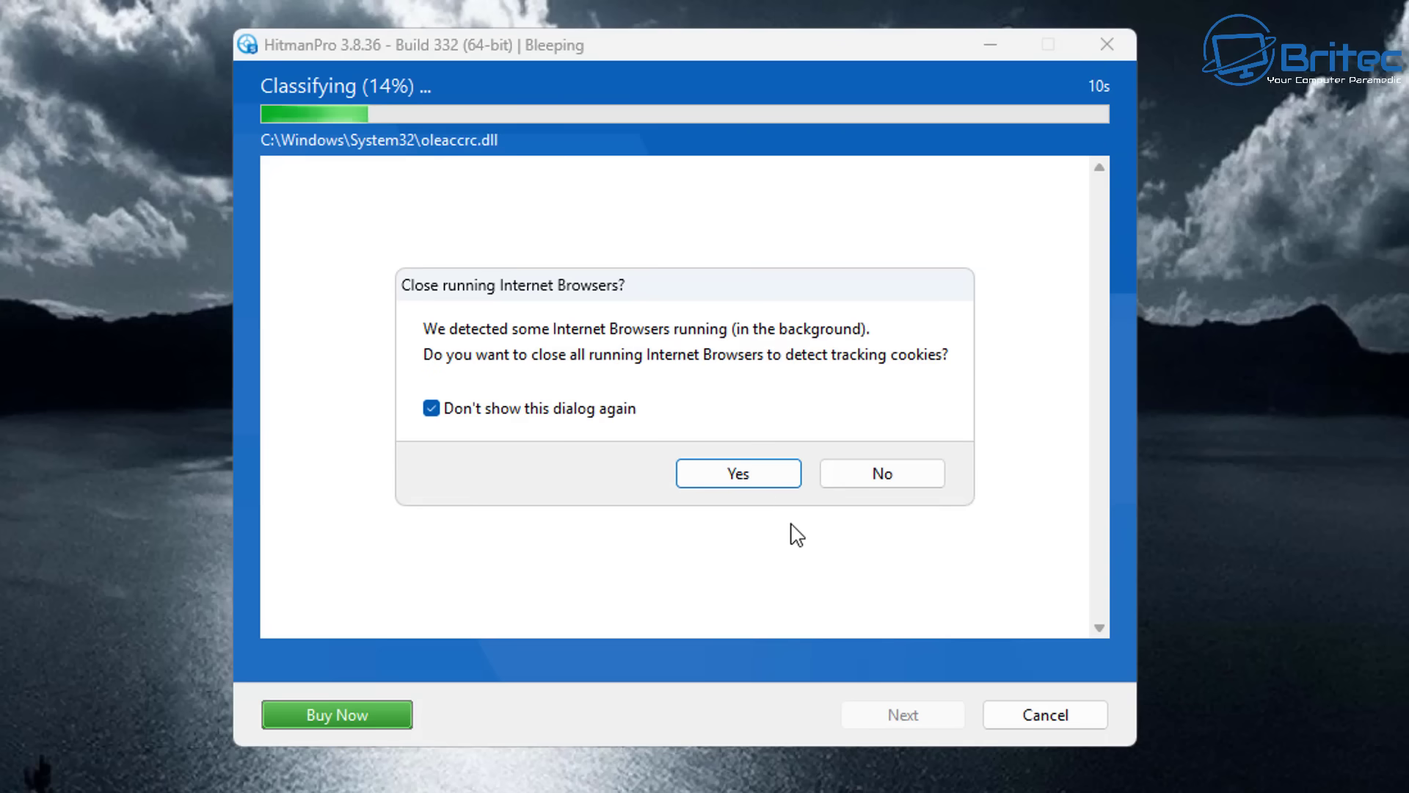
pyautogui.click(734, 476)
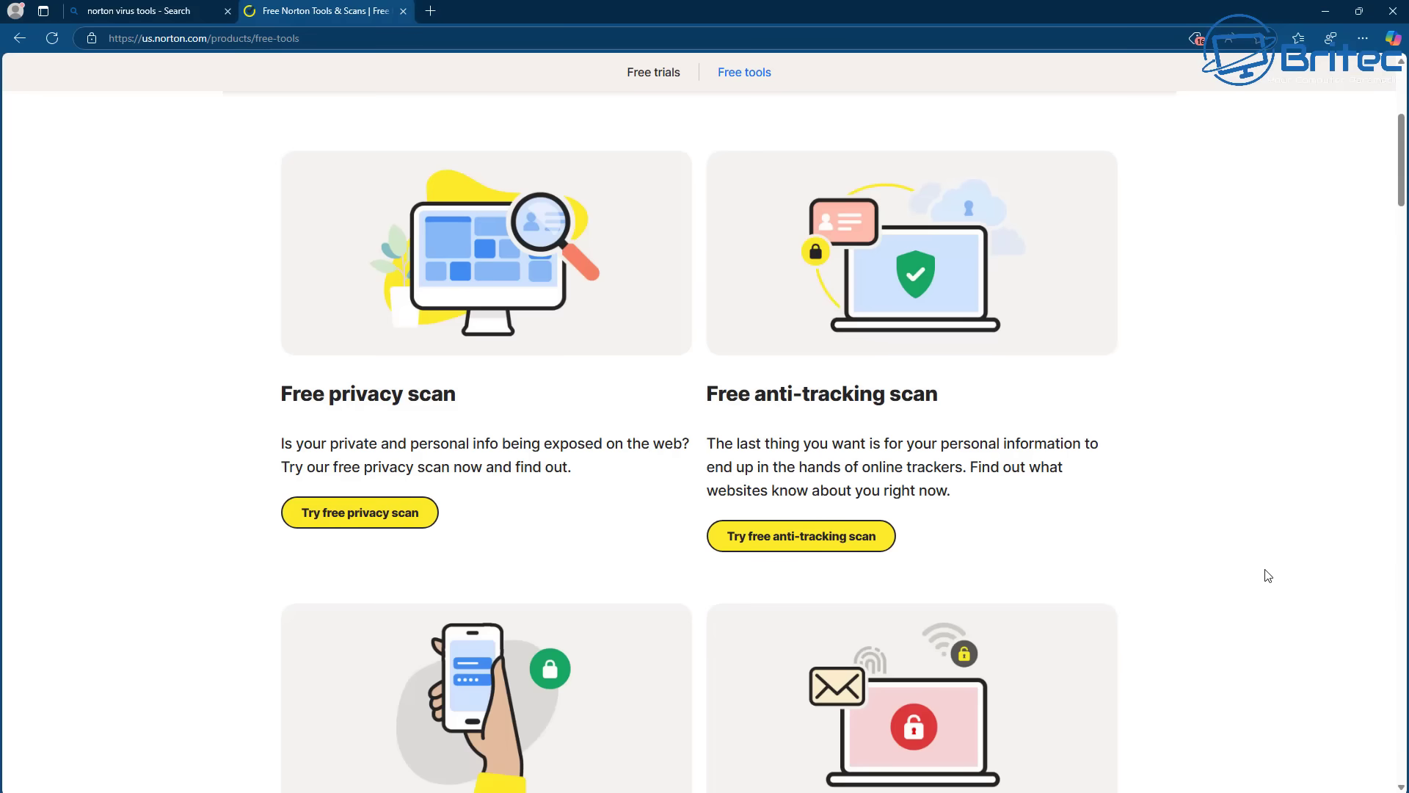
# Open Norton Power Eraser's 'Try free scan' page and scroll to its download box
pyautogui.middleClick(1266, 571)
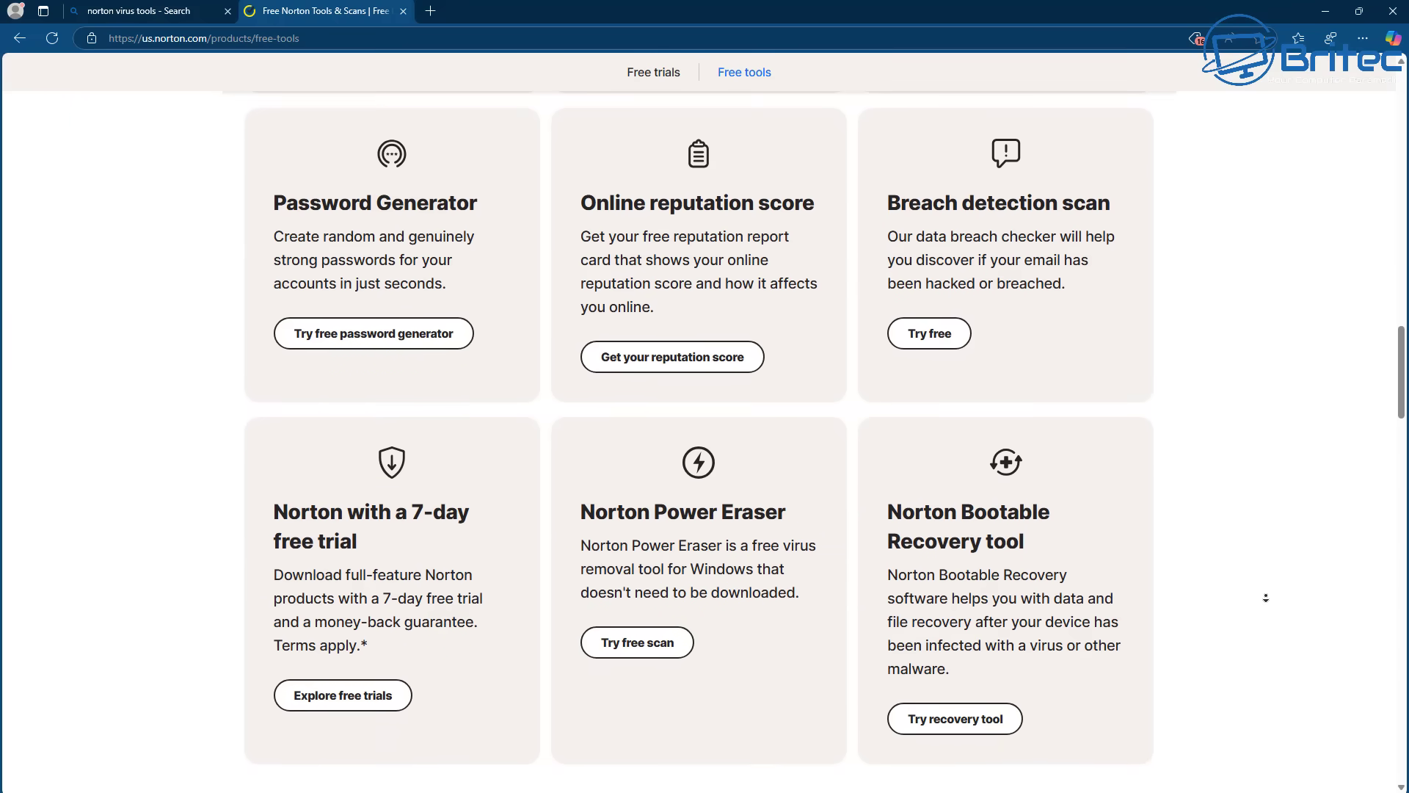
pyautogui.click(631, 642)
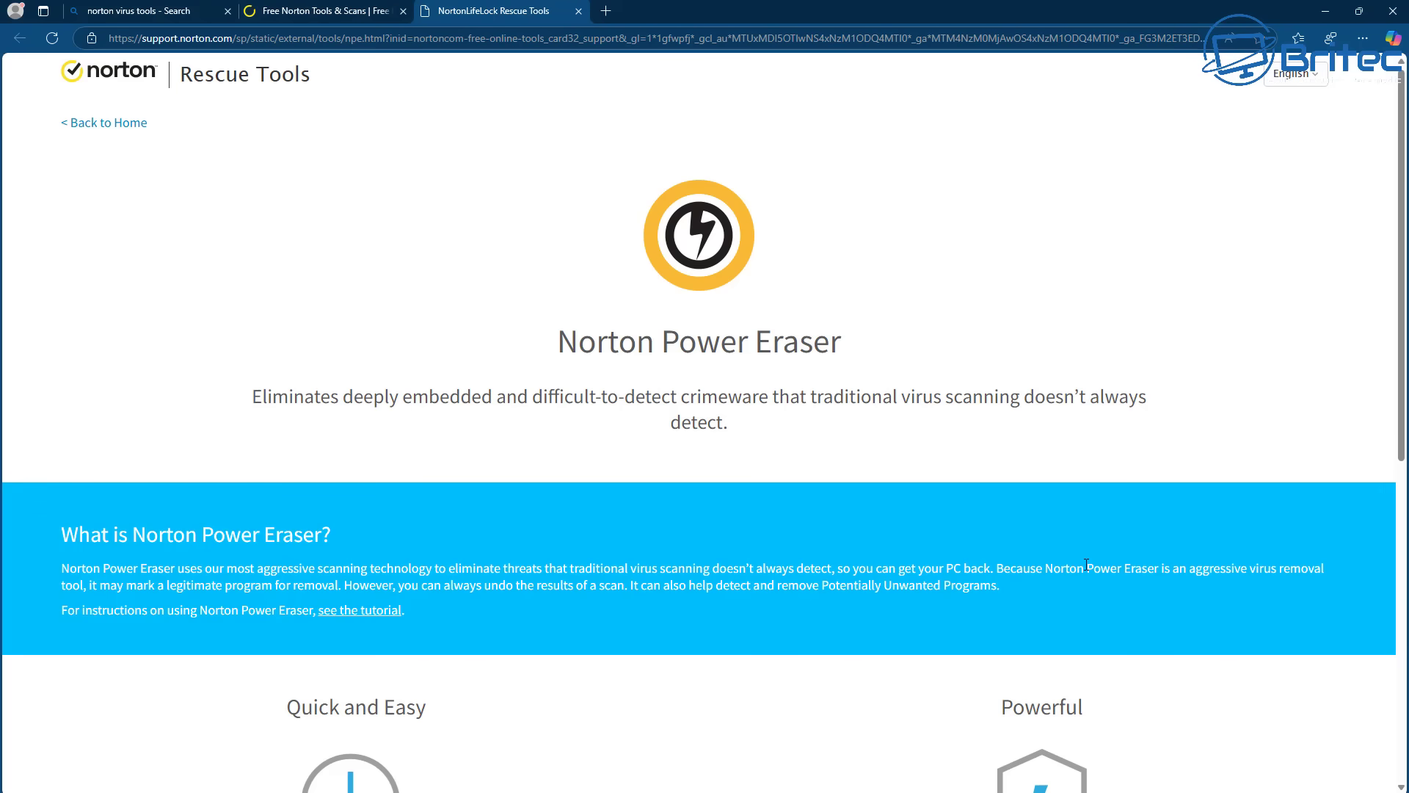
pyautogui.scroll(-8, 1087, 565)
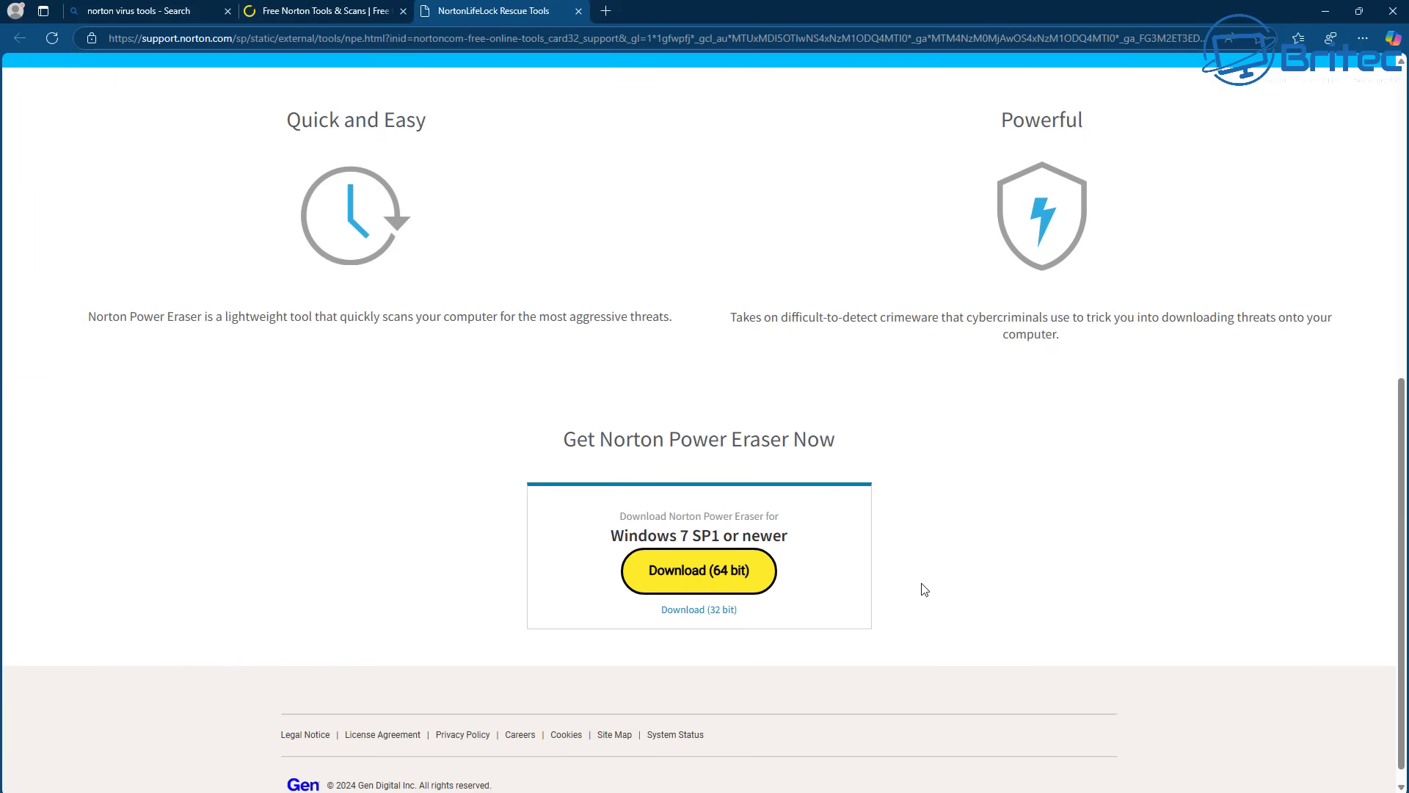
# Download and run the 64-bit NPE.exe, accept the agreement, and finish a Full System Scan
pyautogui.click(756, 569)
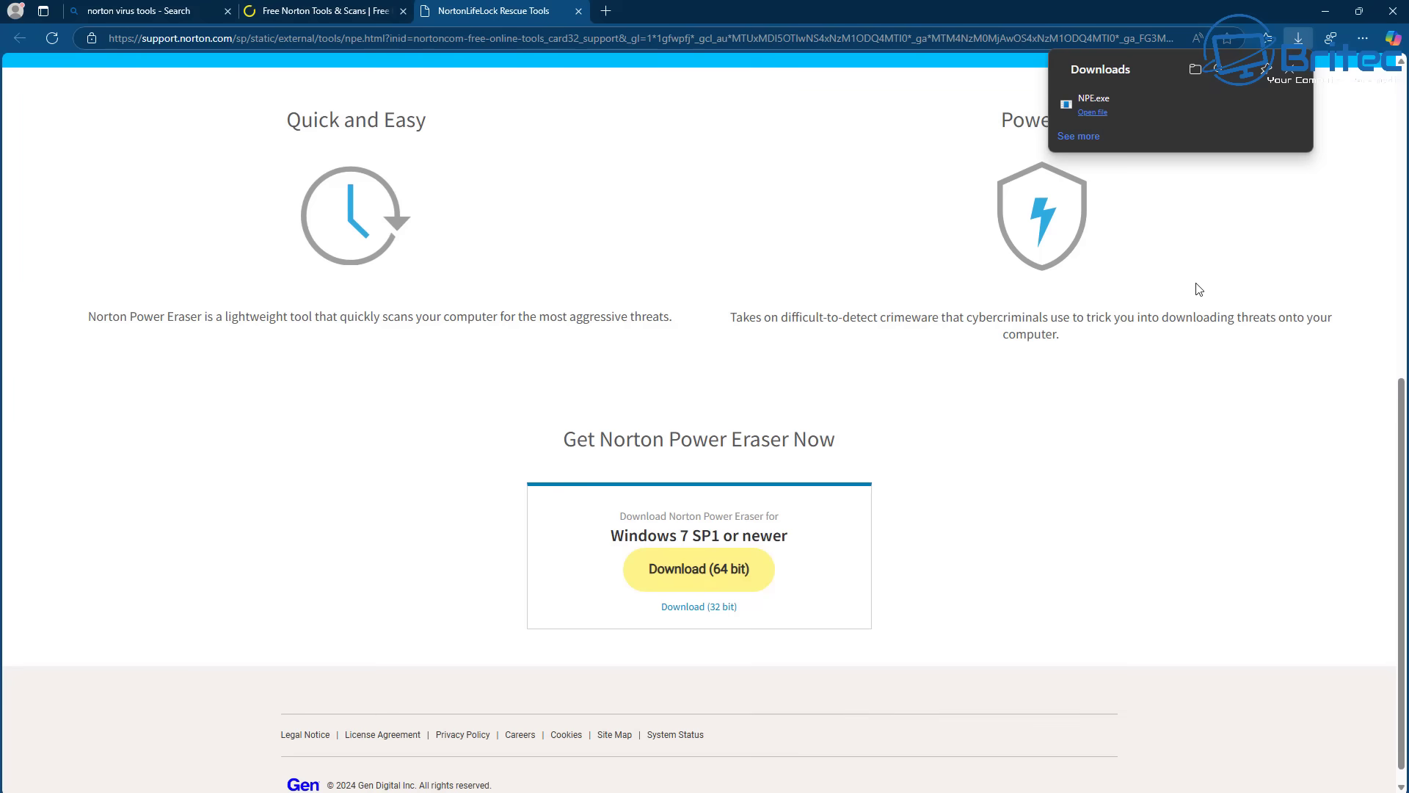
pyautogui.click(1094, 106)
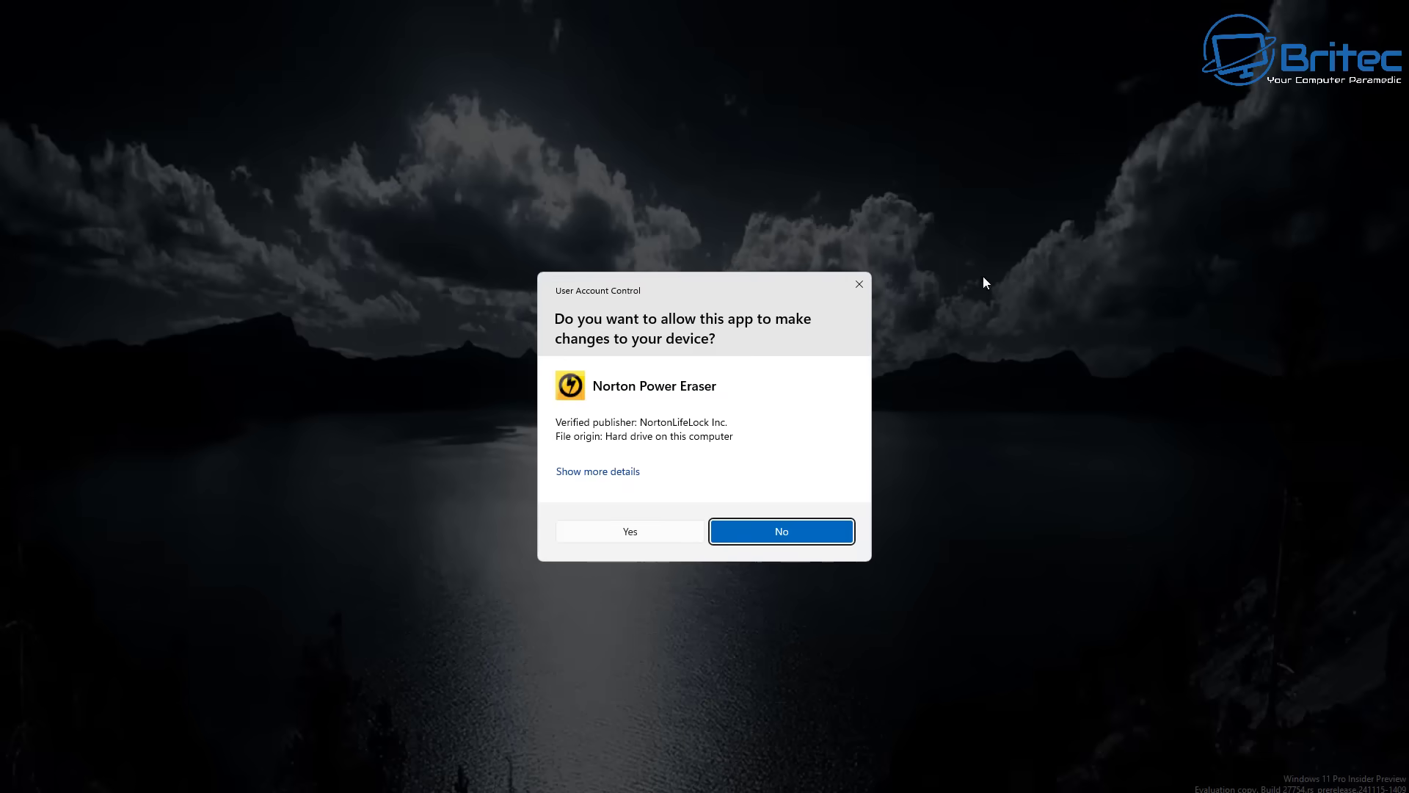
pyautogui.click(664, 540)
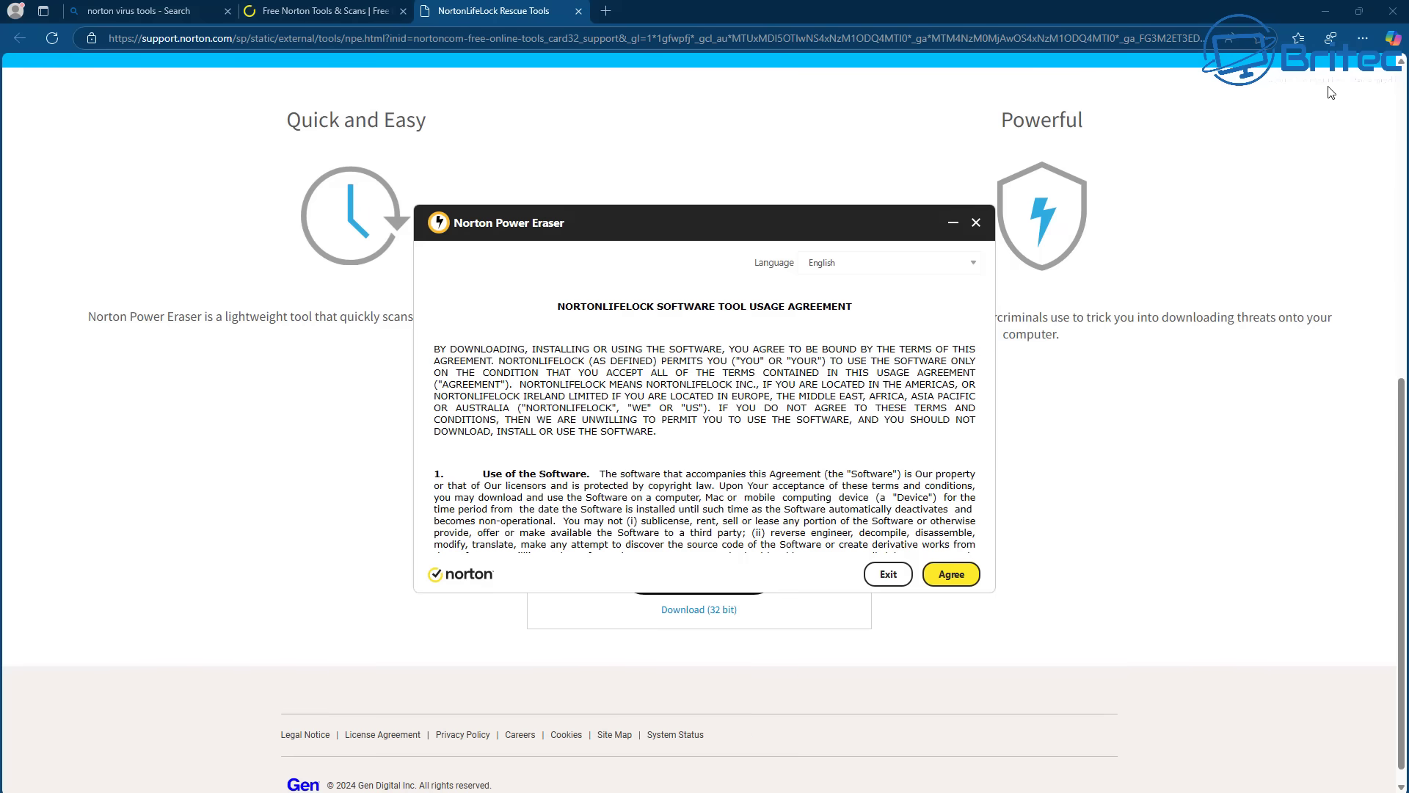
pyautogui.click(1325, 13)
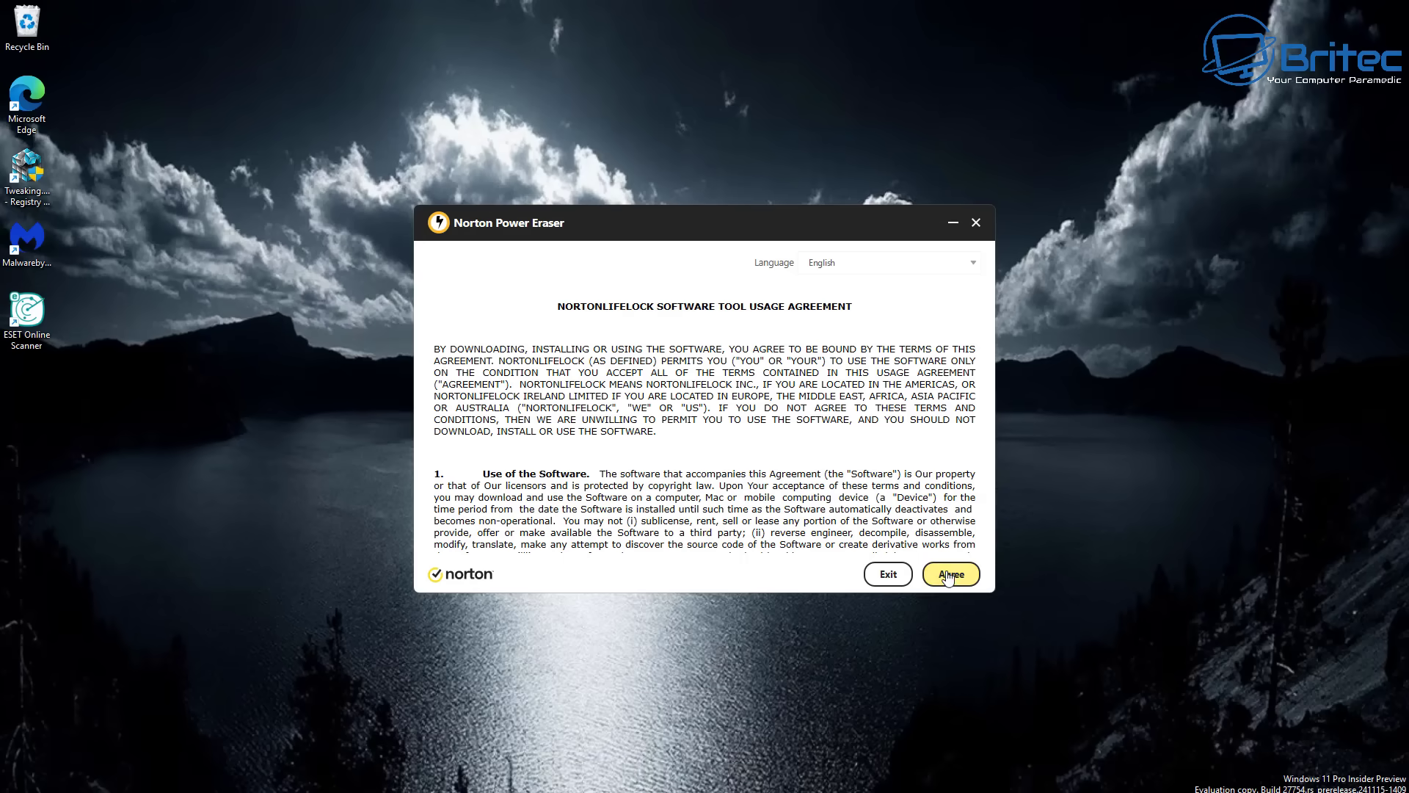
pyautogui.click(950, 576)
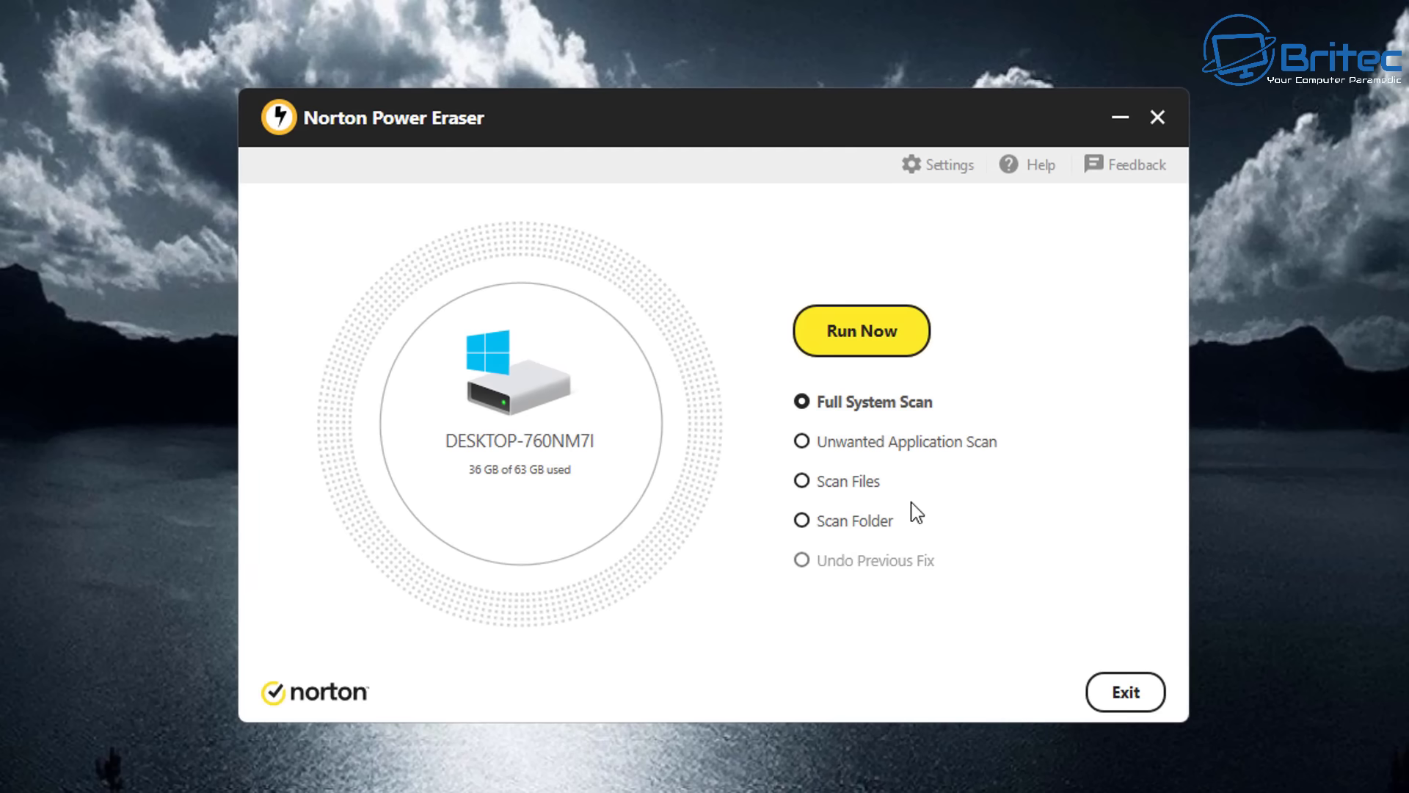
pyautogui.click(888, 351)
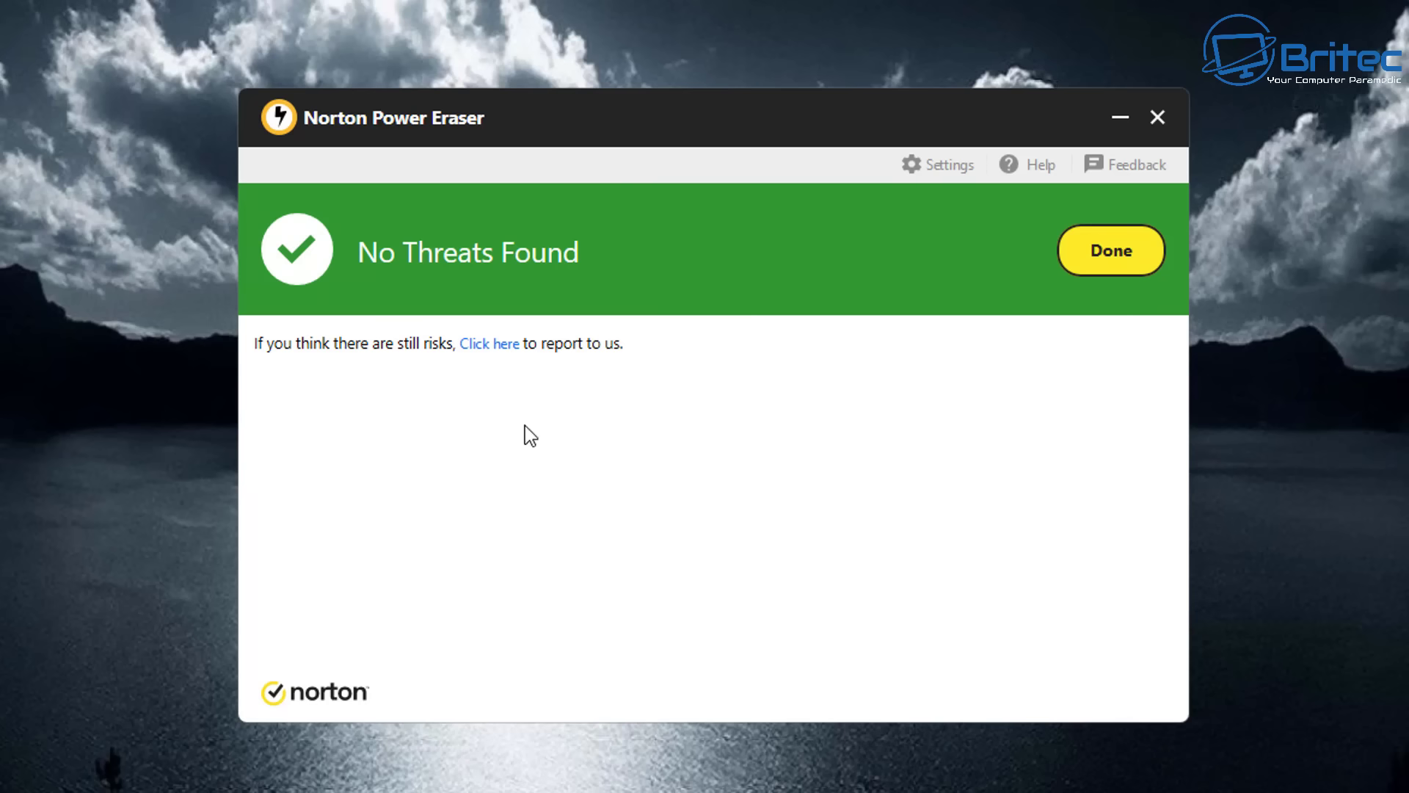
pyautogui.click(928, 176)
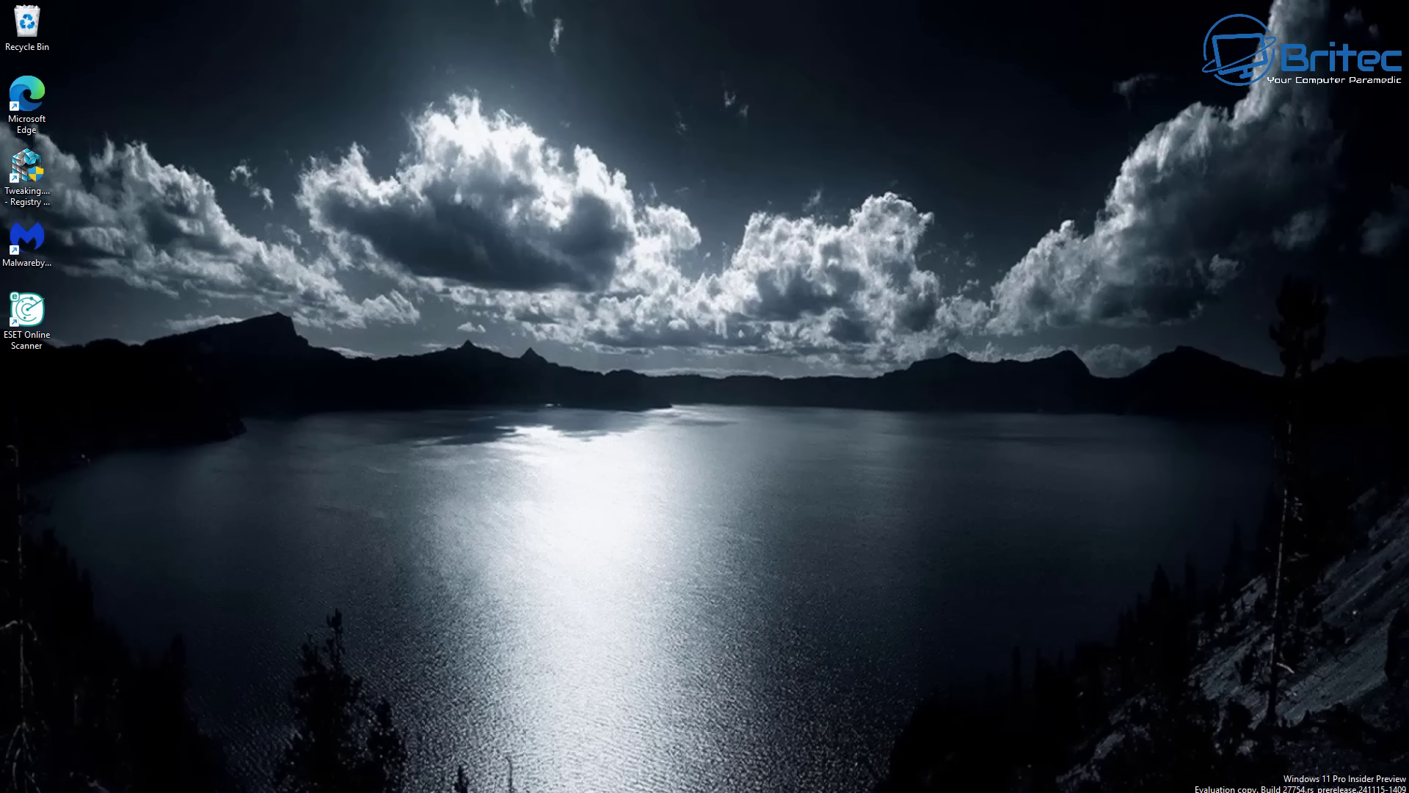
# Restart Windows from the Start menu so it boots into the Kaspersky Rescue Disk menu
pyautogui.press('super')
pyautogui.click(886, 763)
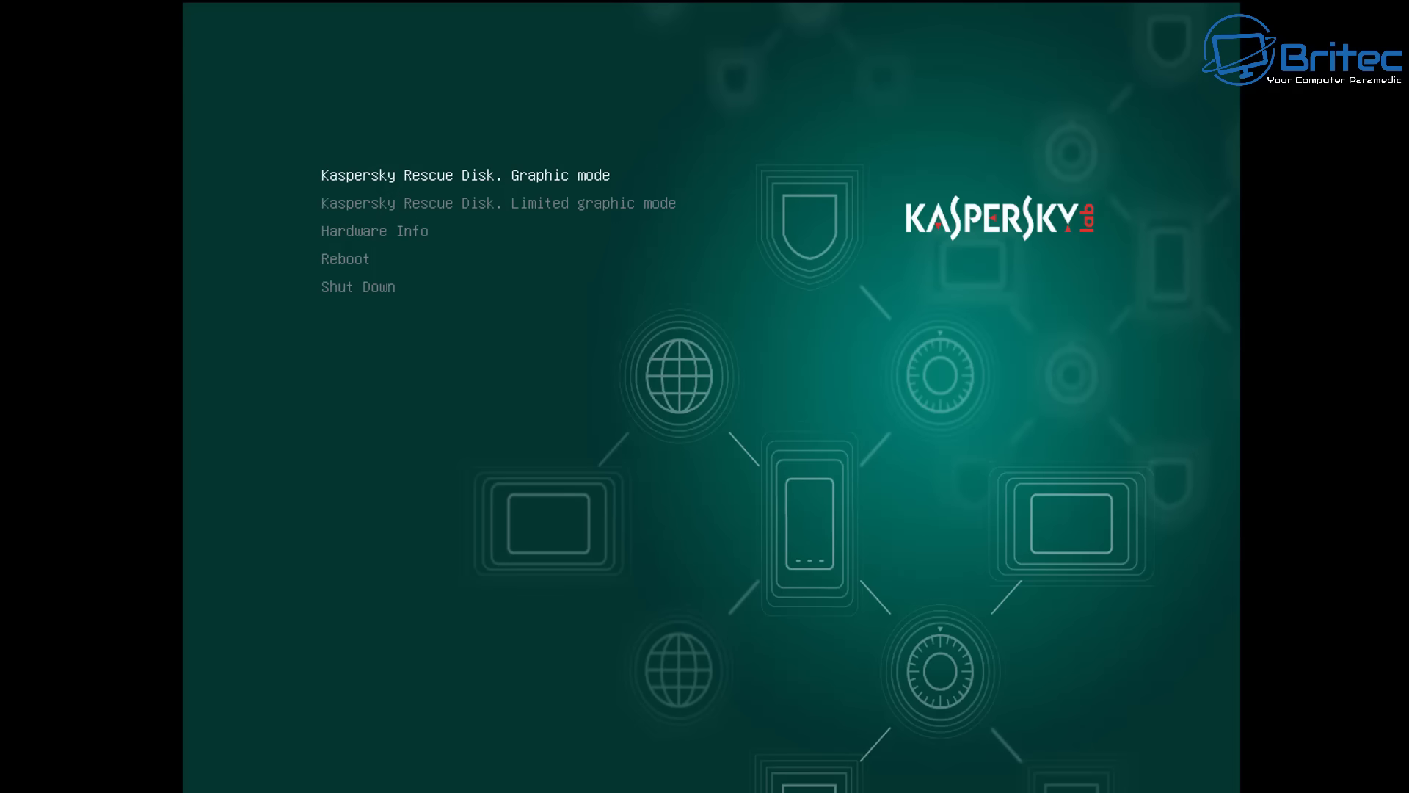
# Boot Graphic mode and accept the EULA, KSN Statement and Privacy Policy
pyautogui.press('Return')
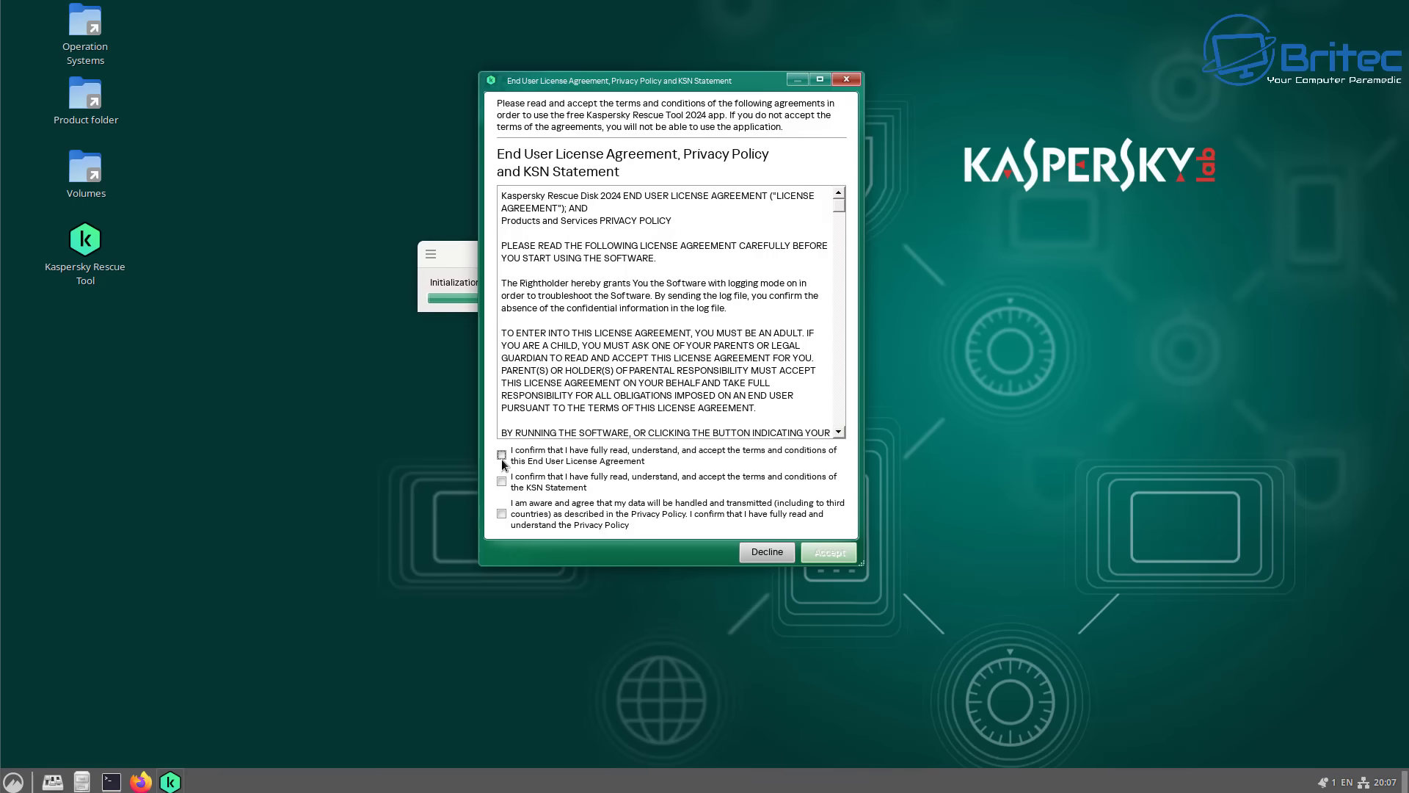
pyautogui.click(502, 455)
pyautogui.click(503, 482)
pyautogui.click(502, 514)
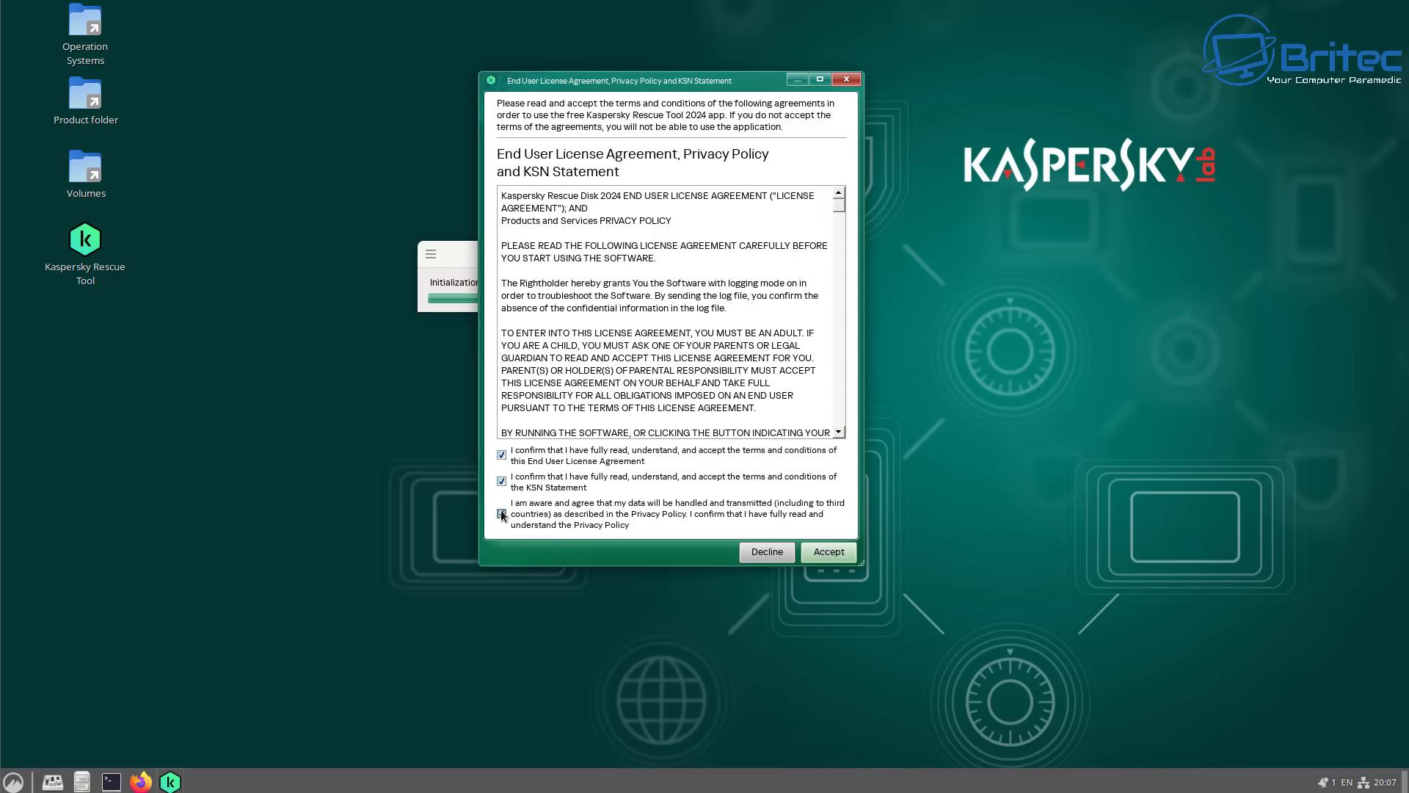
pyautogui.click(834, 558)
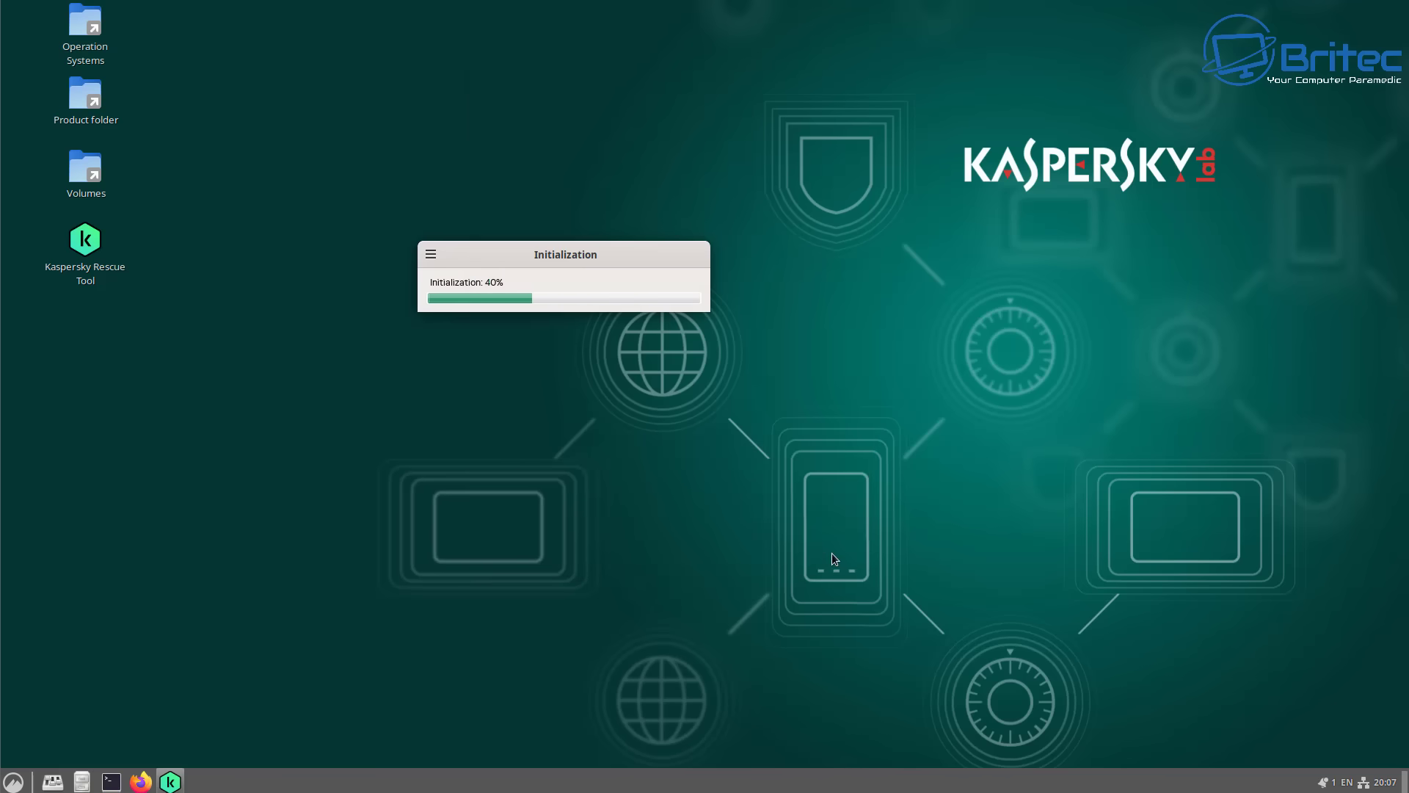
pyautogui.moveTo(564, 257); pyautogui.dragTo(653, 290)
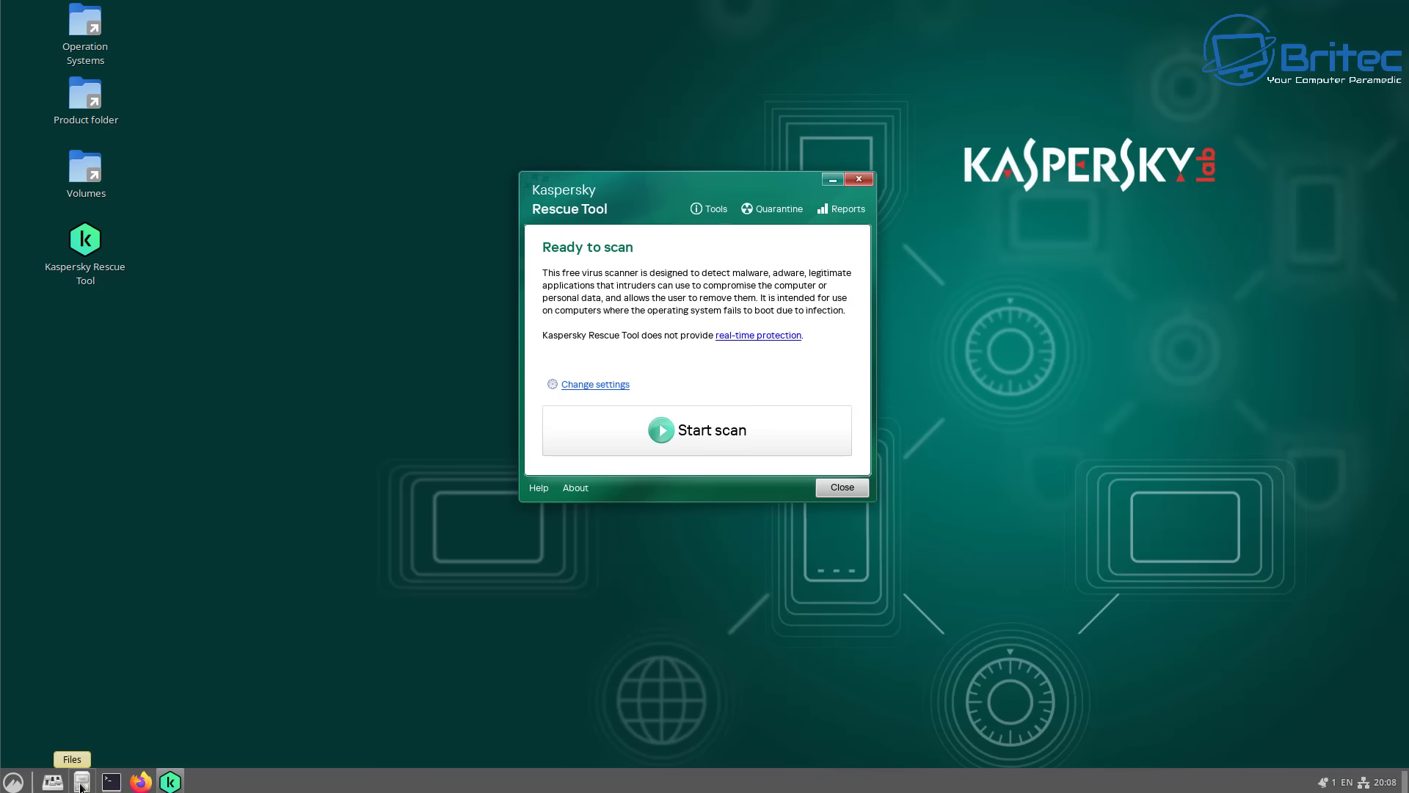
# Start the Kaspersky Rescue Tool computer scan, then browse the application menu's categories while it runs
pyautogui.click(660, 430)
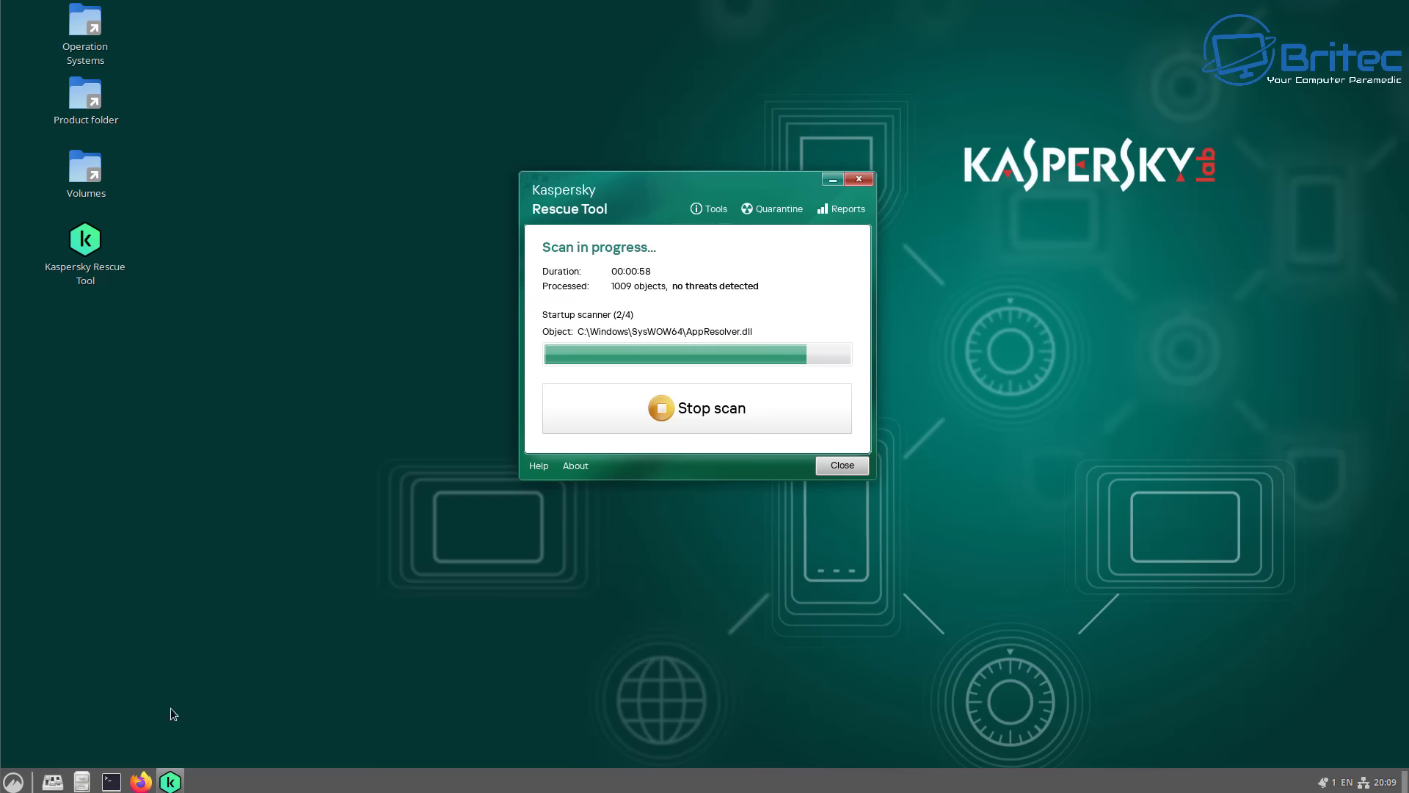
pyautogui.click(13, 781)
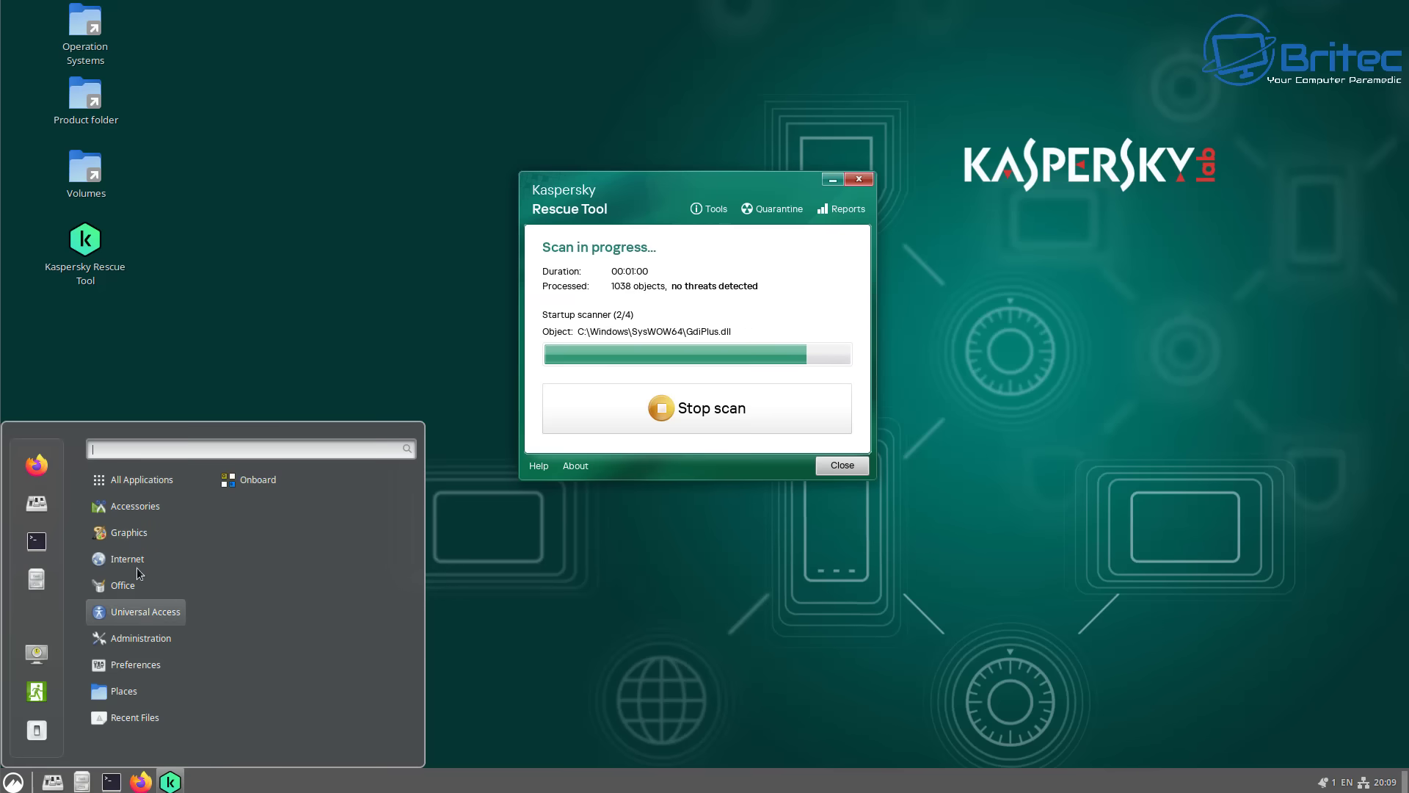
pyautogui.moveTo(141, 510)
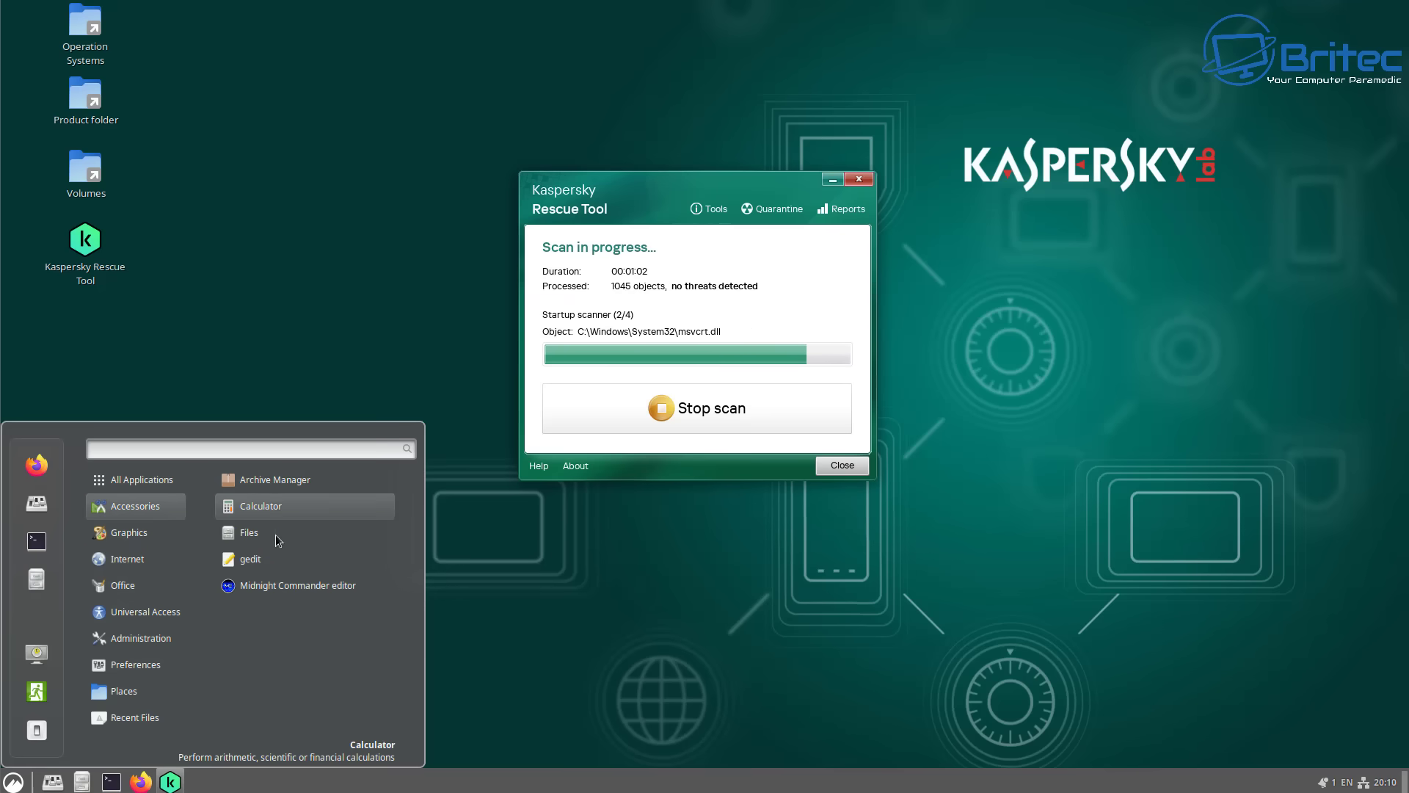
pyautogui.moveTo(180, 671)
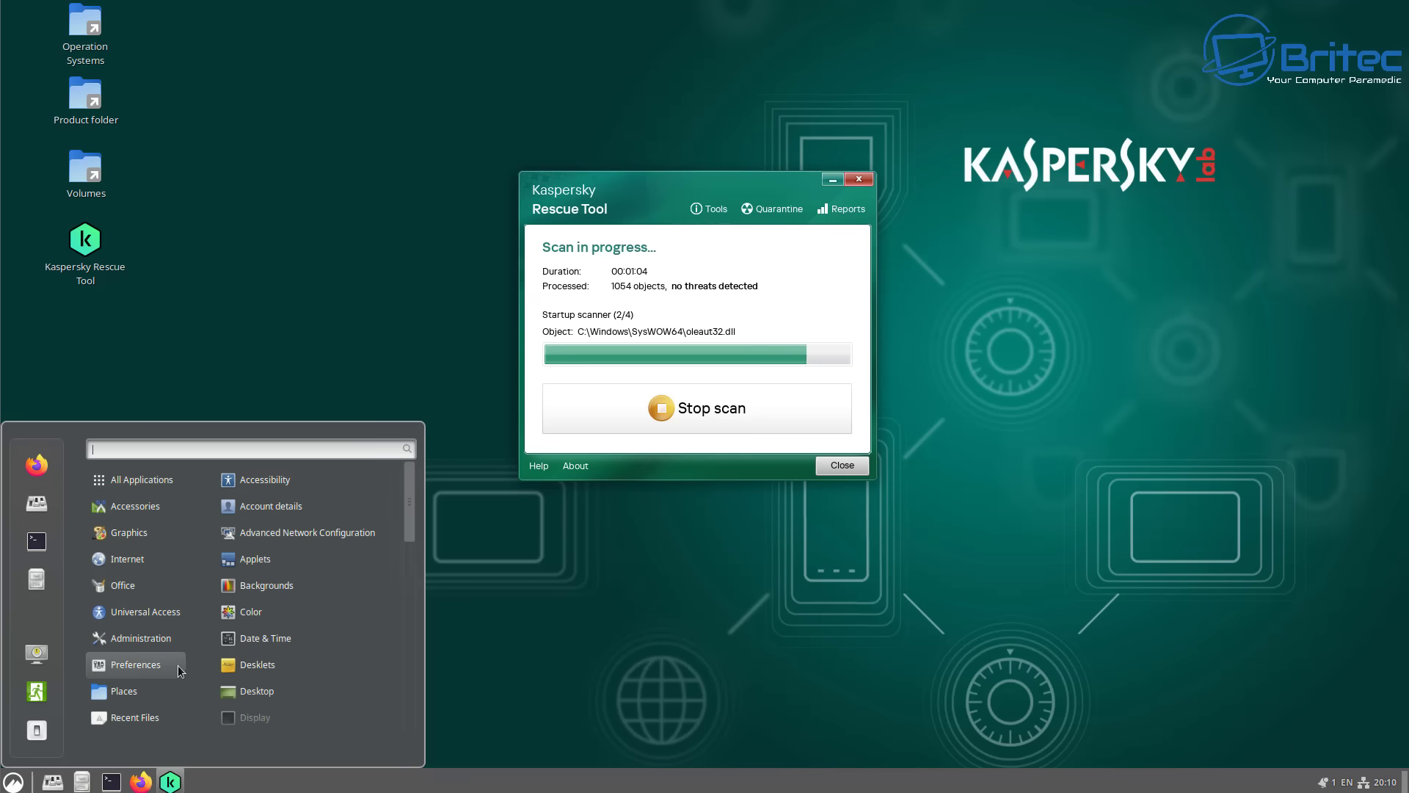
pyautogui.moveTo(143, 481)
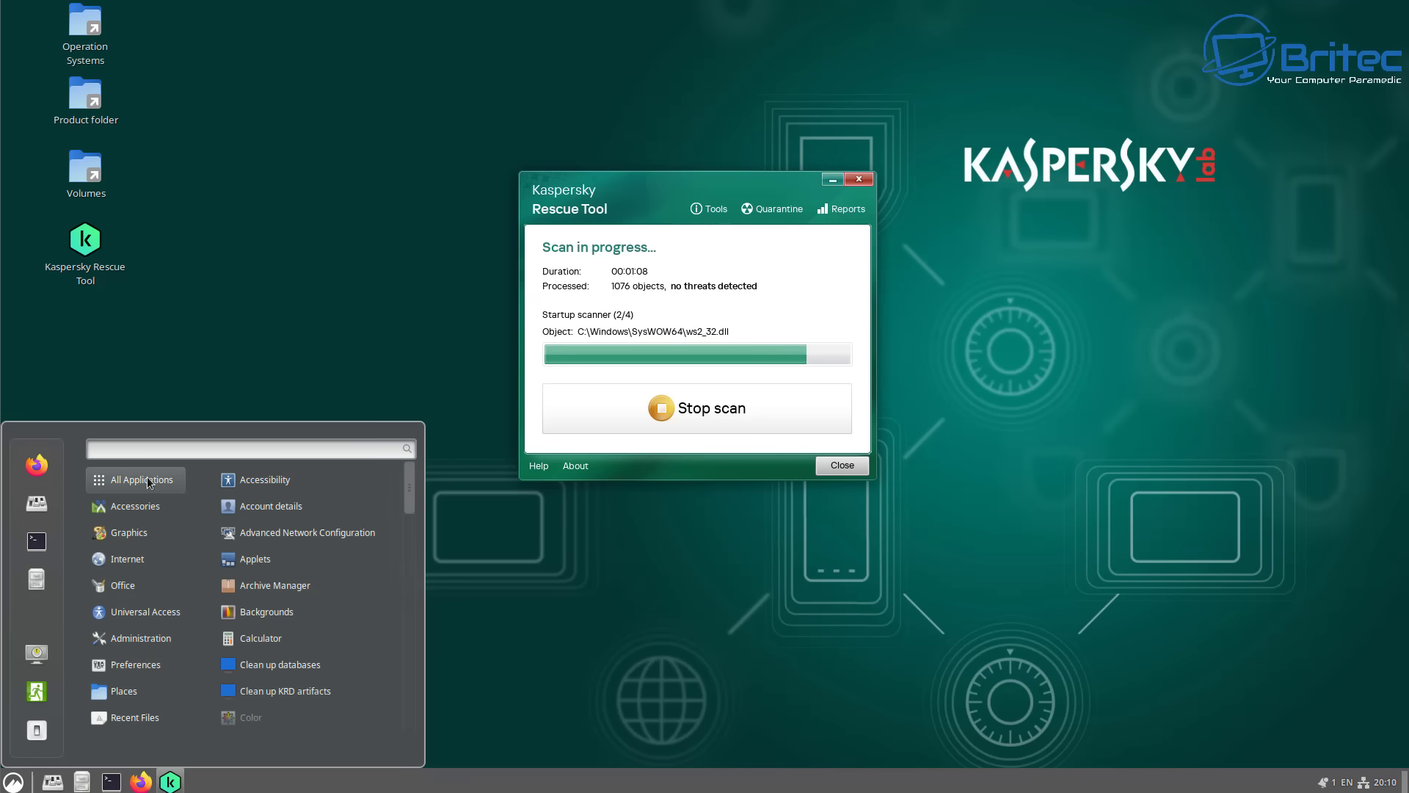
# In System Settings' Desktop section, switch on the Computer and Mounted Drives desktop icons
pyautogui.click(36, 506)
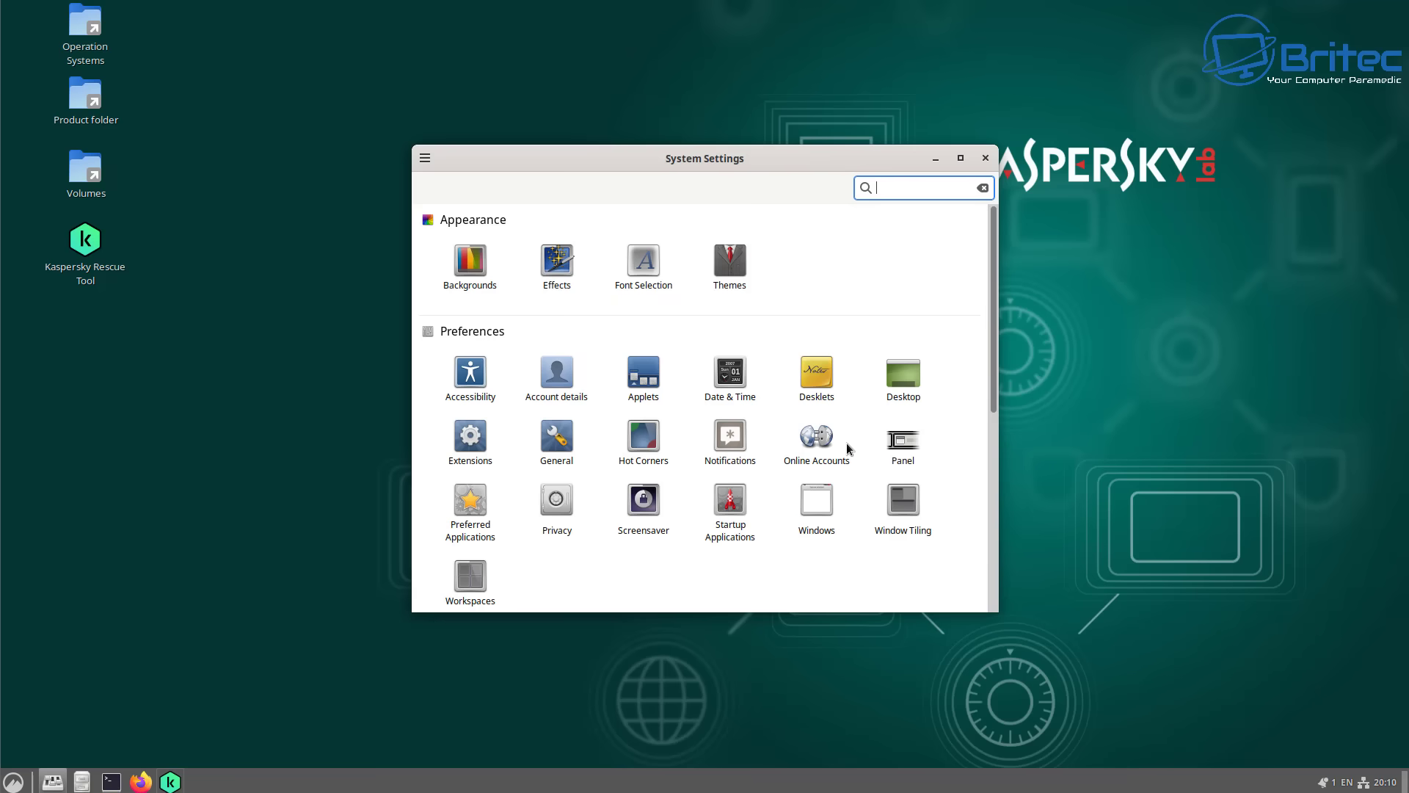
pyautogui.click(907, 381)
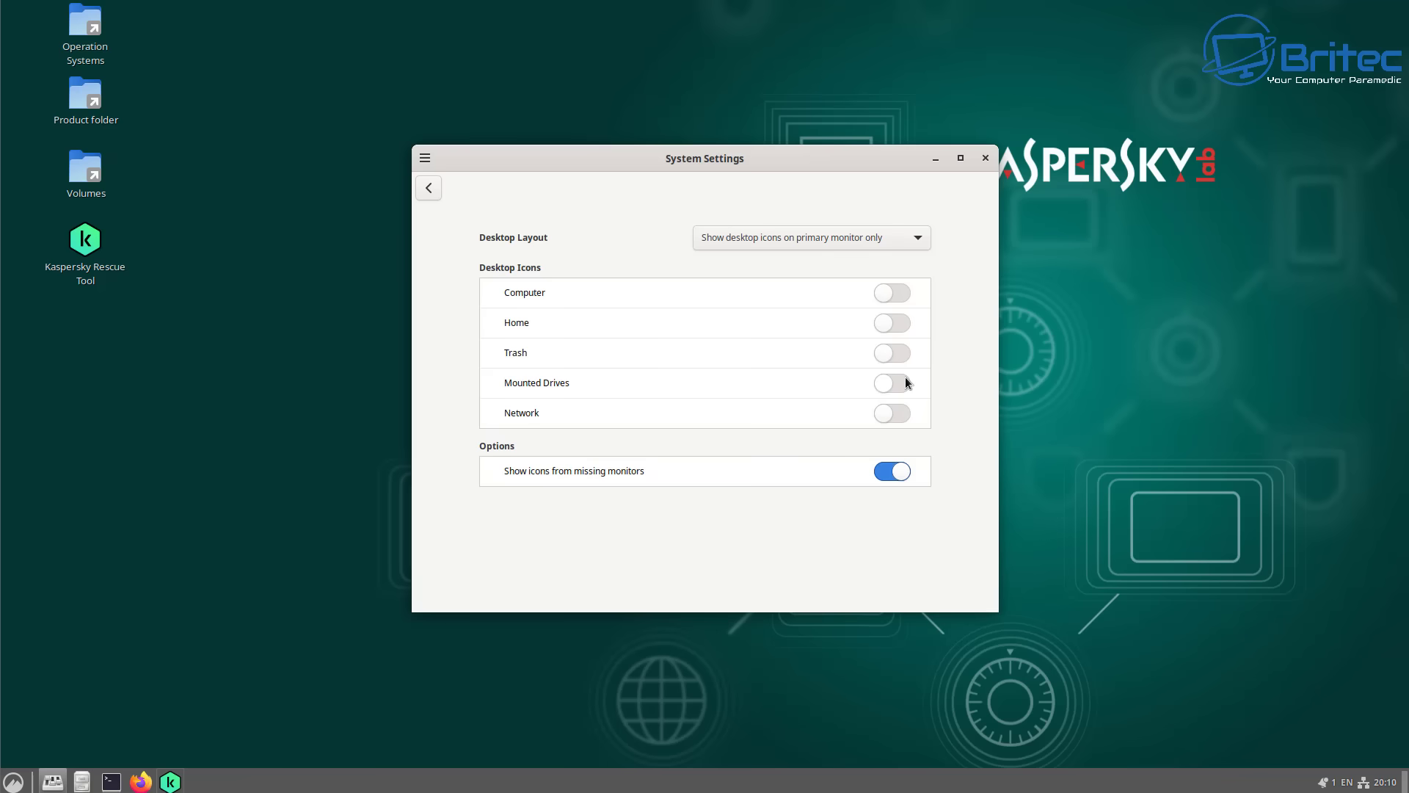
pyautogui.click(902, 294)
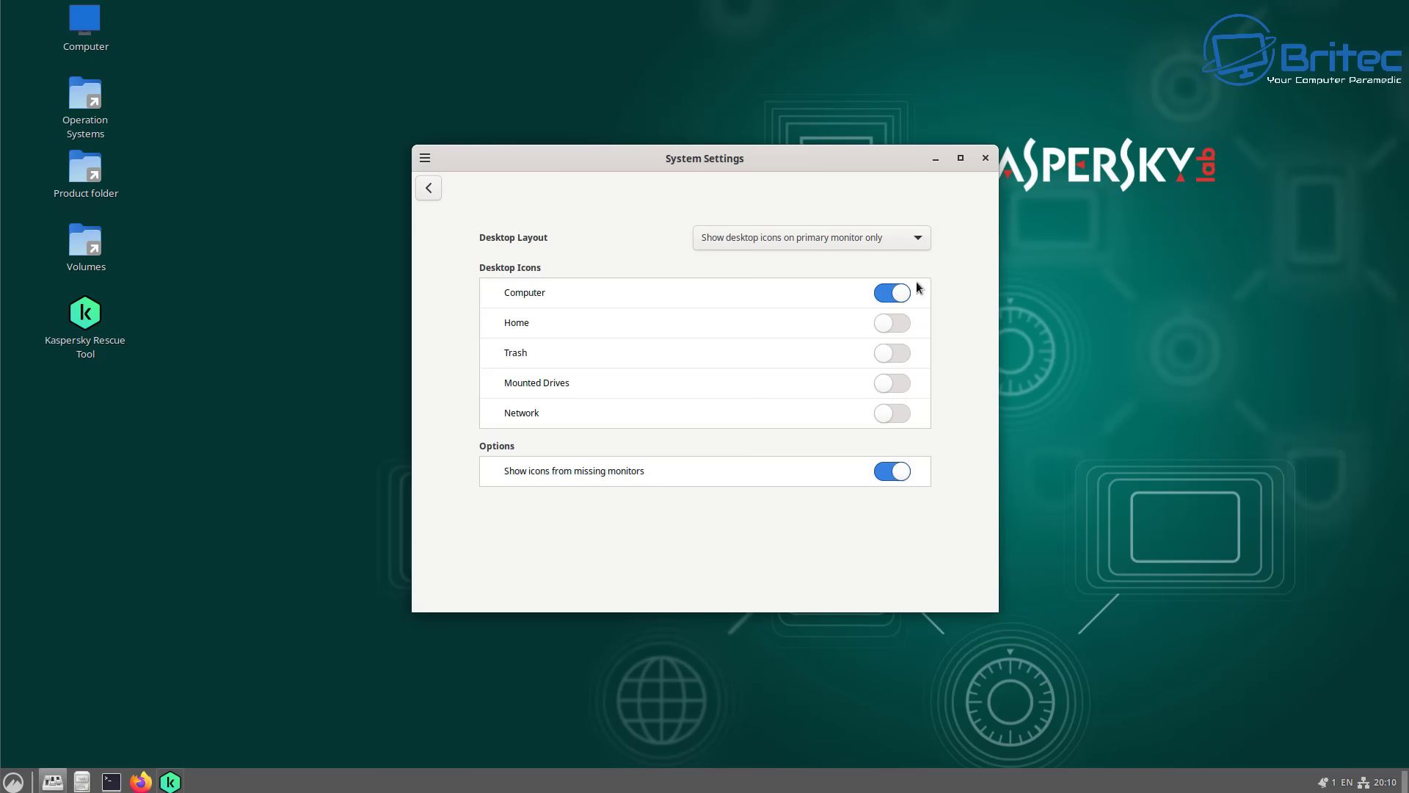
pyautogui.click(888, 386)
# Close System Settings, open the Computer window showing the NVMe disk, CD drive and File System, then close it
pyautogui.click(986, 158)
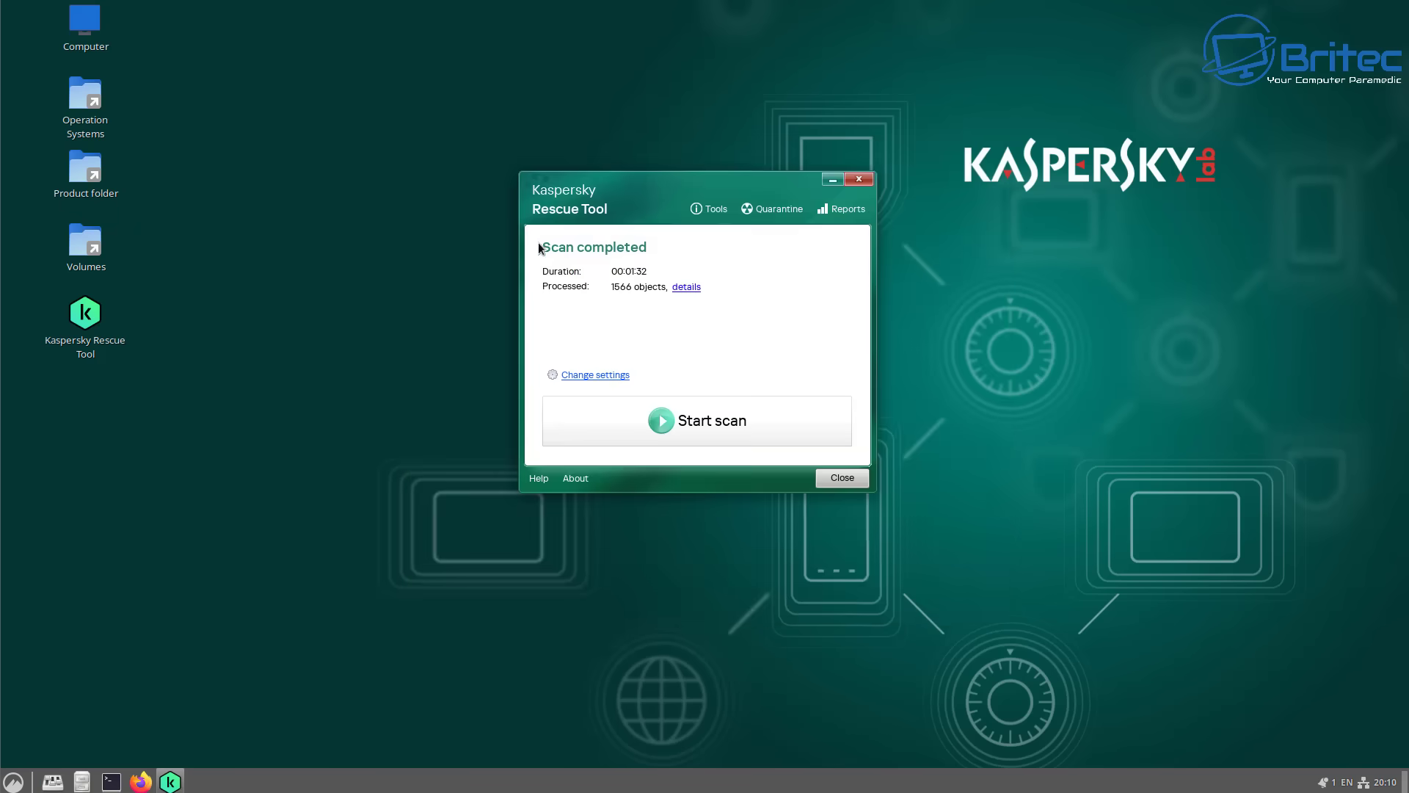
pyautogui.doubleClick(85, 22)
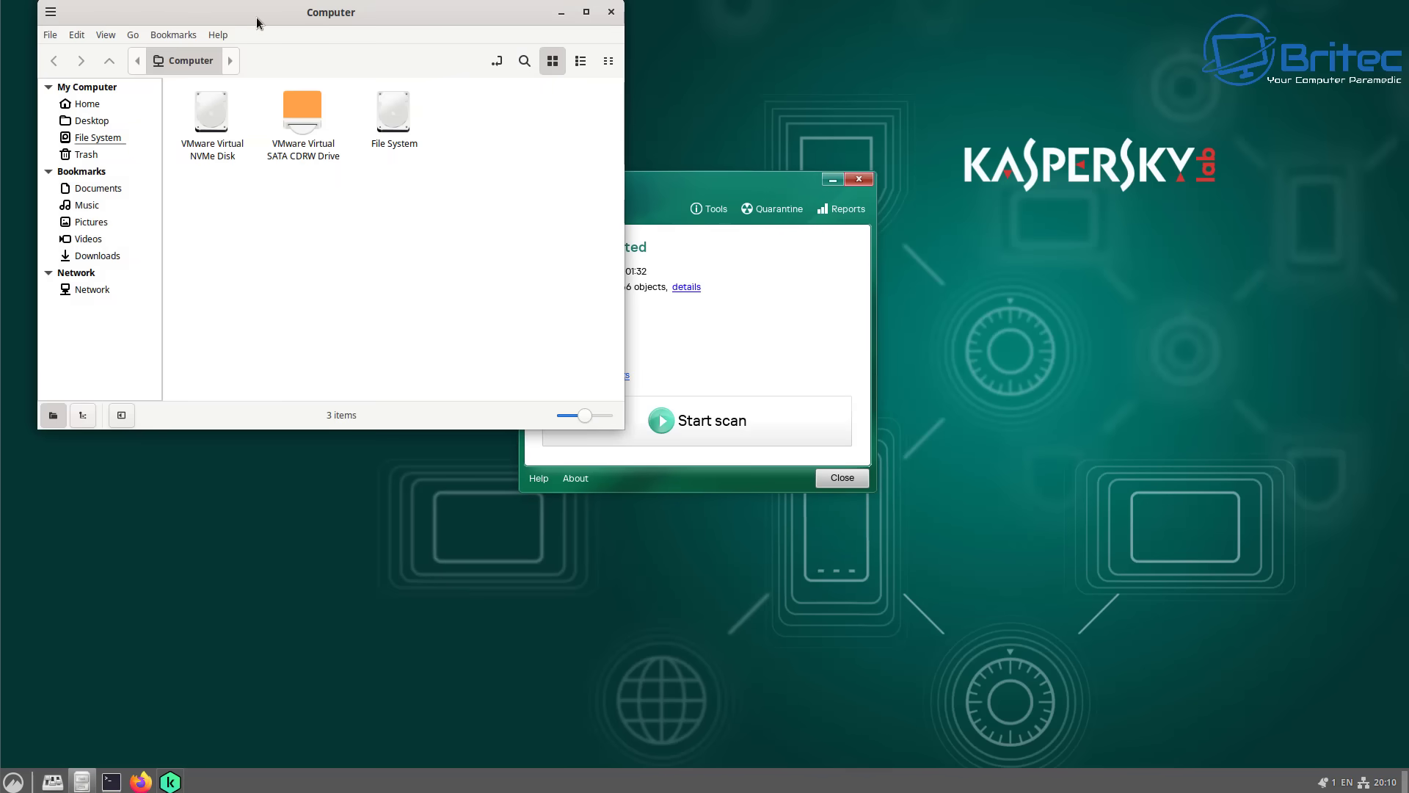
pyautogui.moveTo(257, 23); pyautogui.dragTo(593, 146)
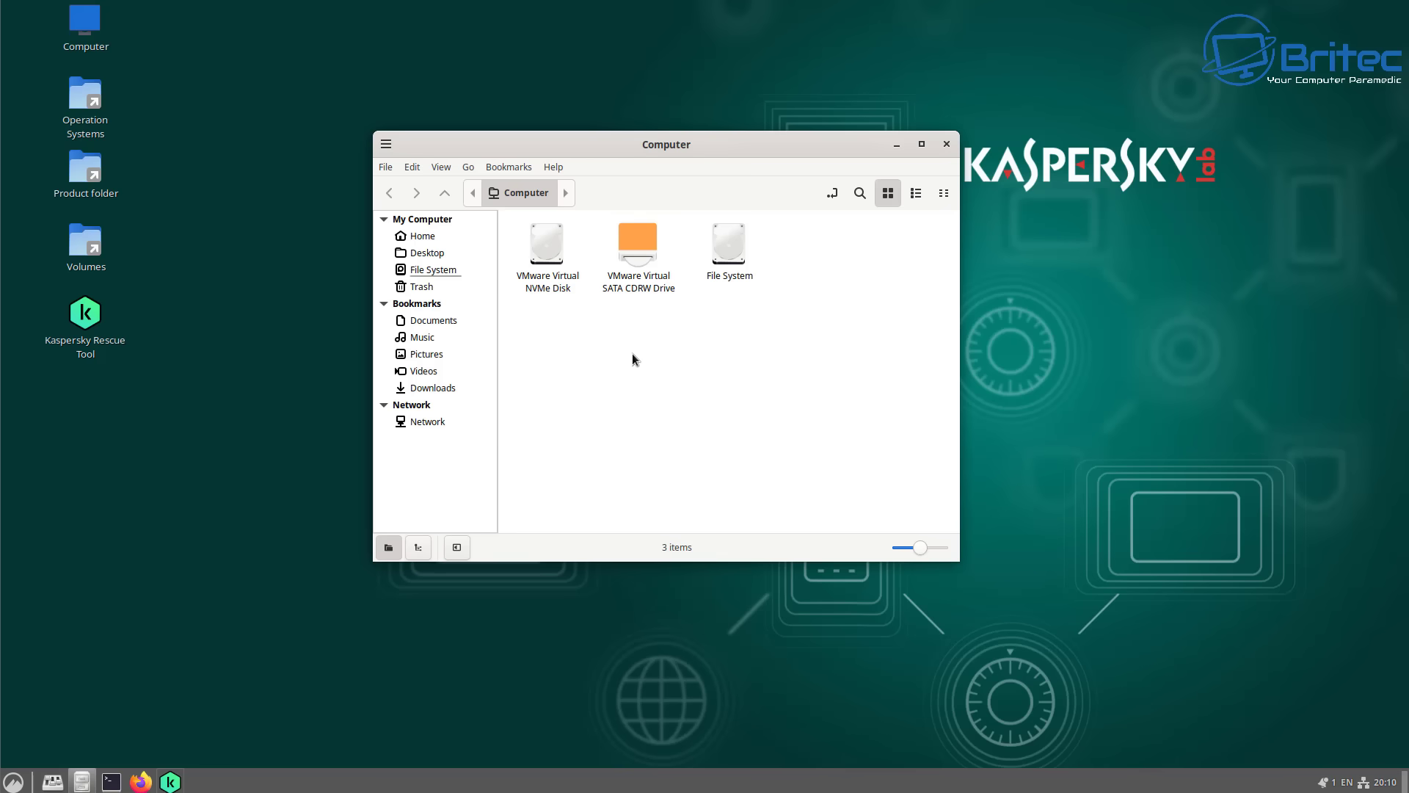
pyautogui.click(946, 144)
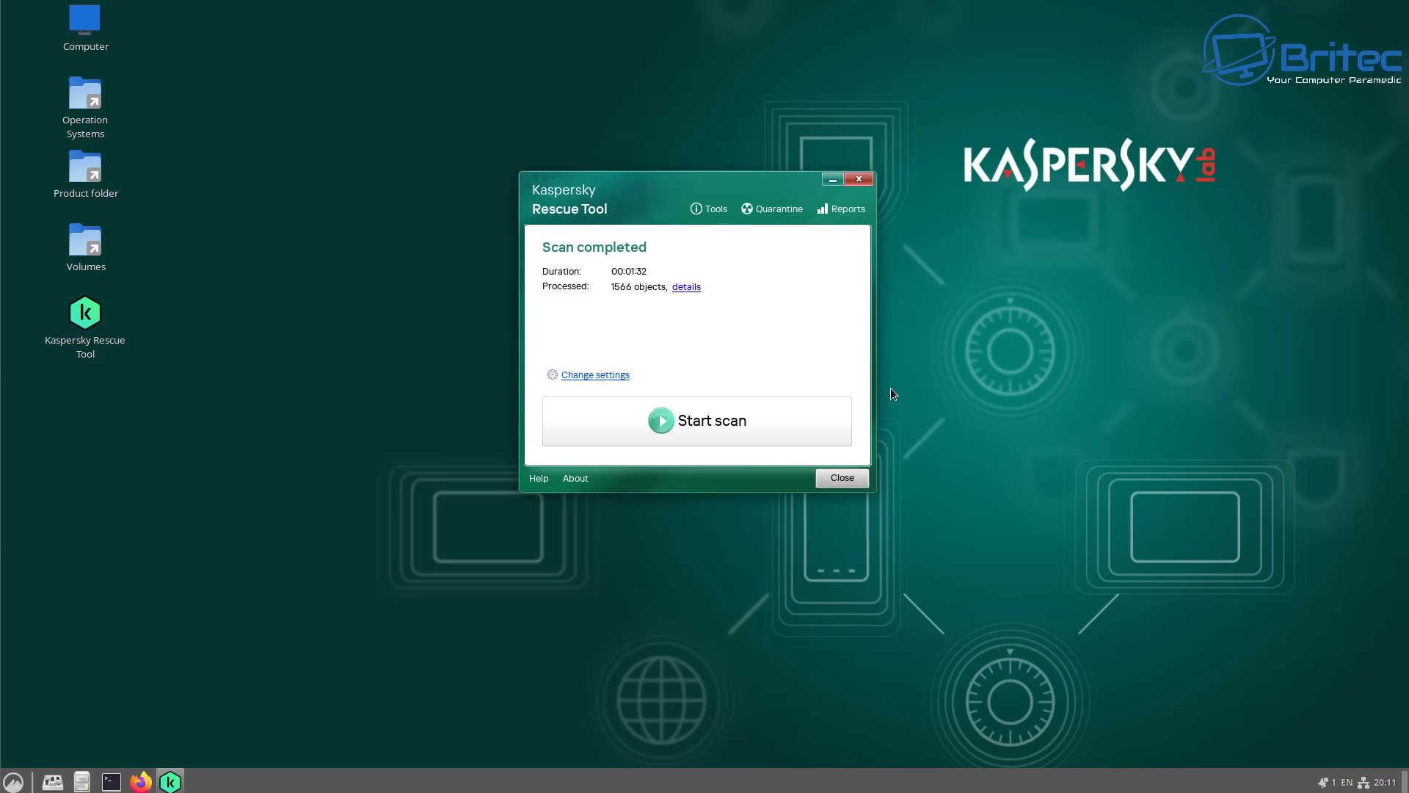
pyautogui.click(844, 480)
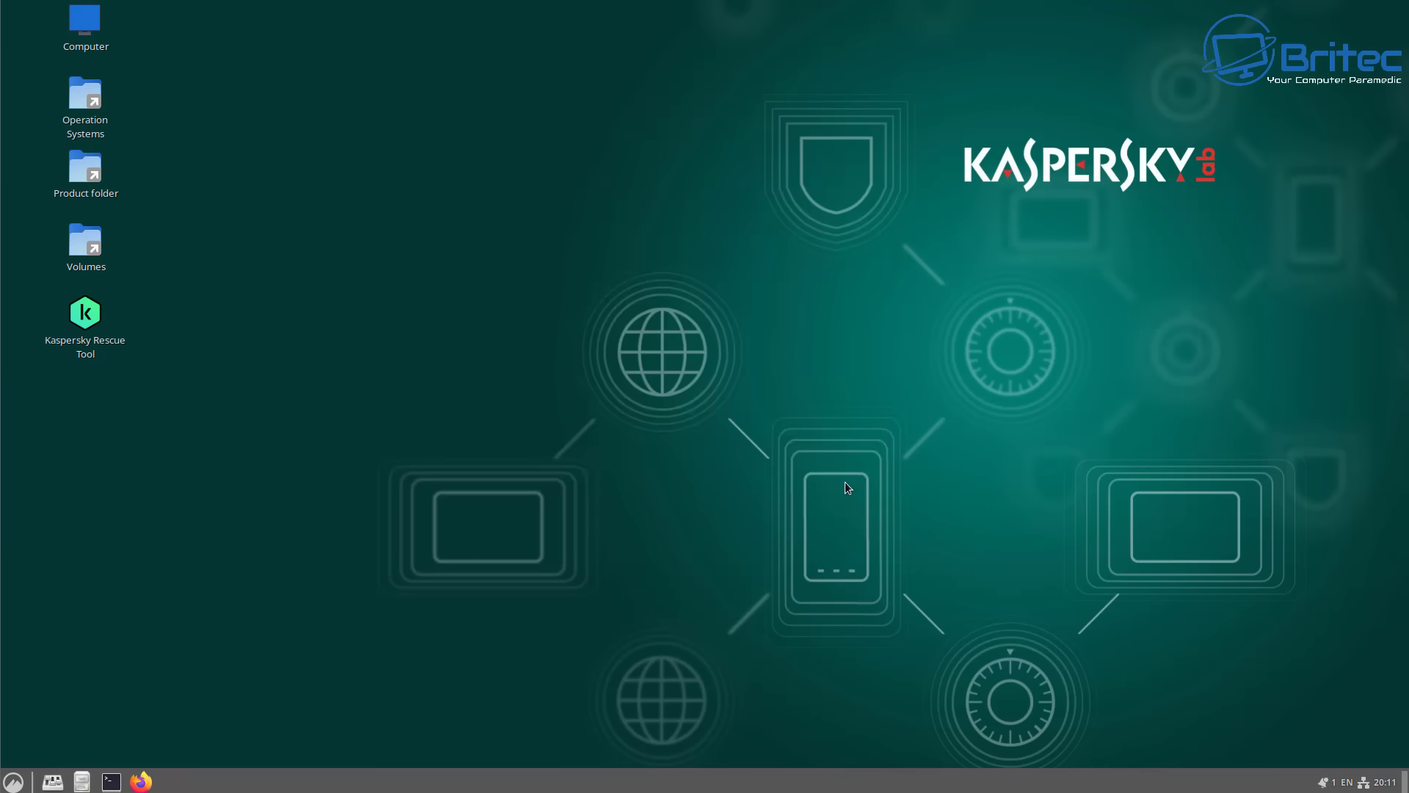